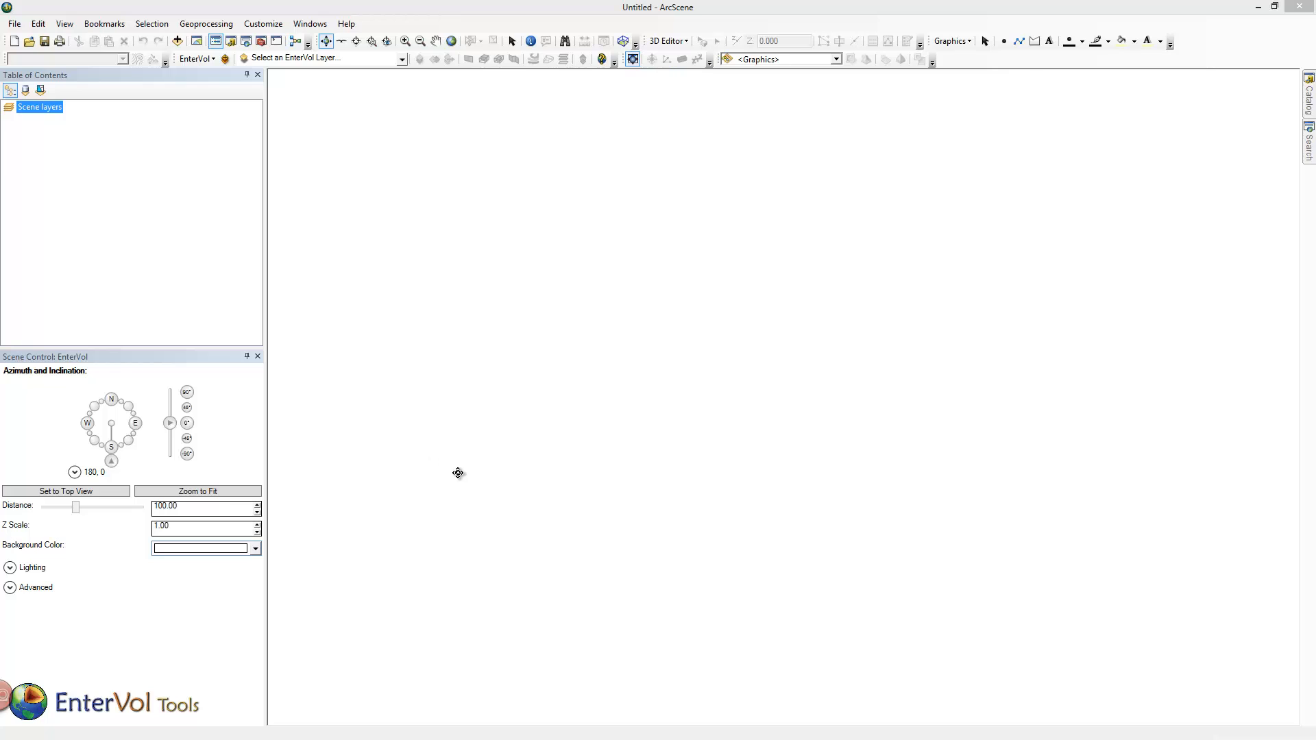
- Add the 'PF Horizons$' and 'PF TOTHC$' sheets of Painting_Facility.xlsx from the EnterVol Training folder to the scene layers
left_click(1307, 102)
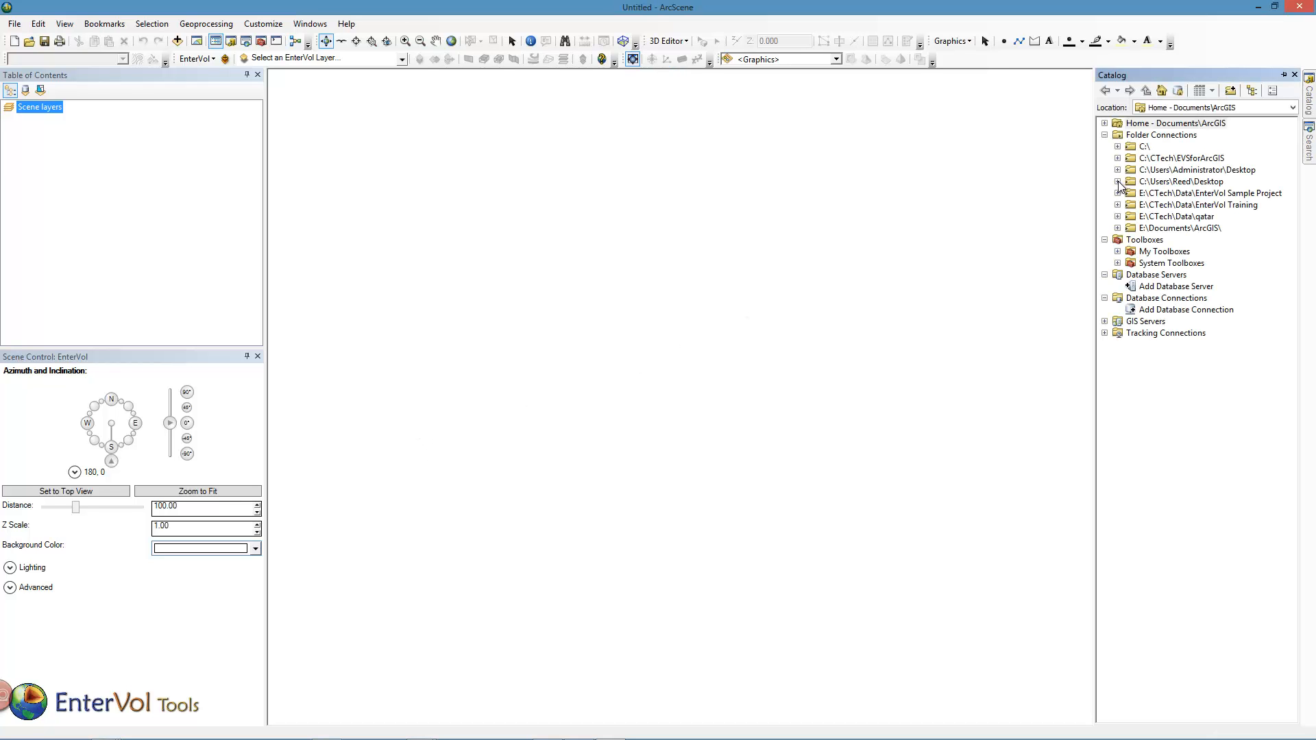
left_click(1117, 205)
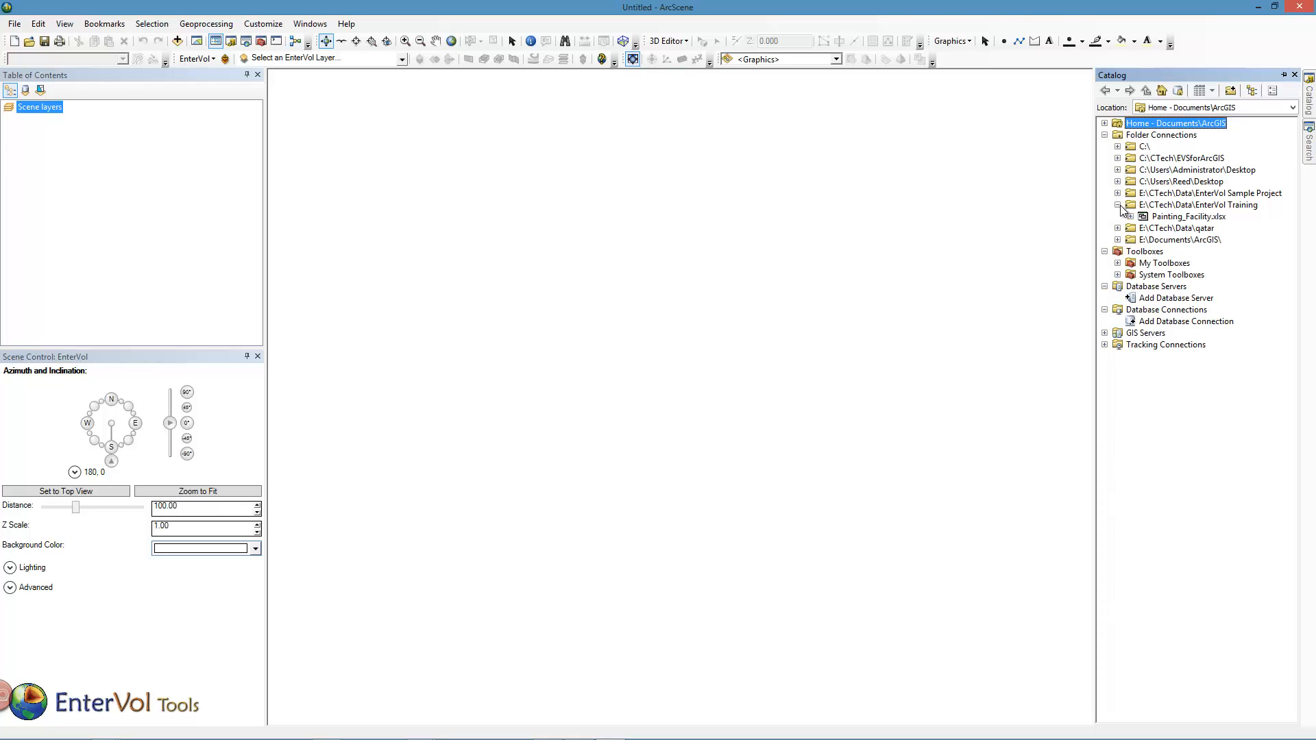
left_click(1131, 216)
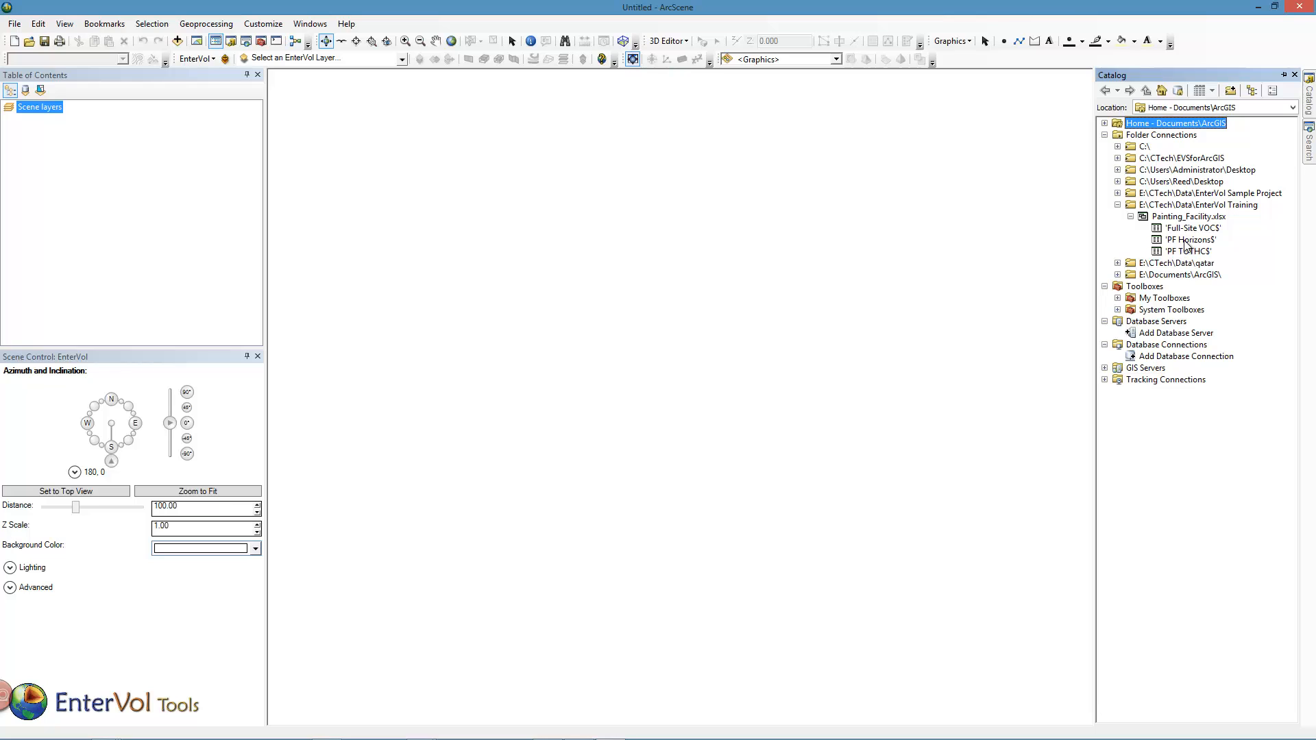
mouse_move(1186, 245)
left_mouse_down()
mouse_move(111, 226)
mouse_move(105, 189)
left_mouse_up()
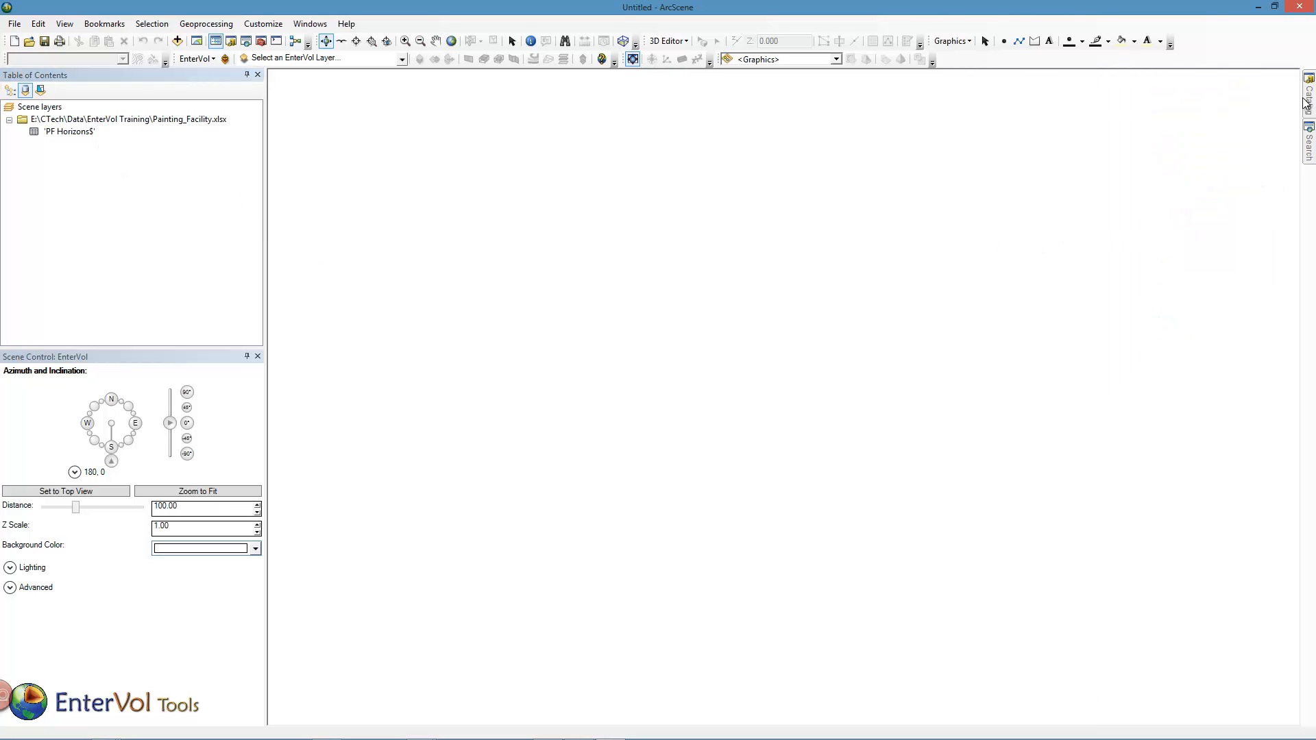
mouse_move(1304, 102)
left_click_drag(1190, 251, 187, 221)
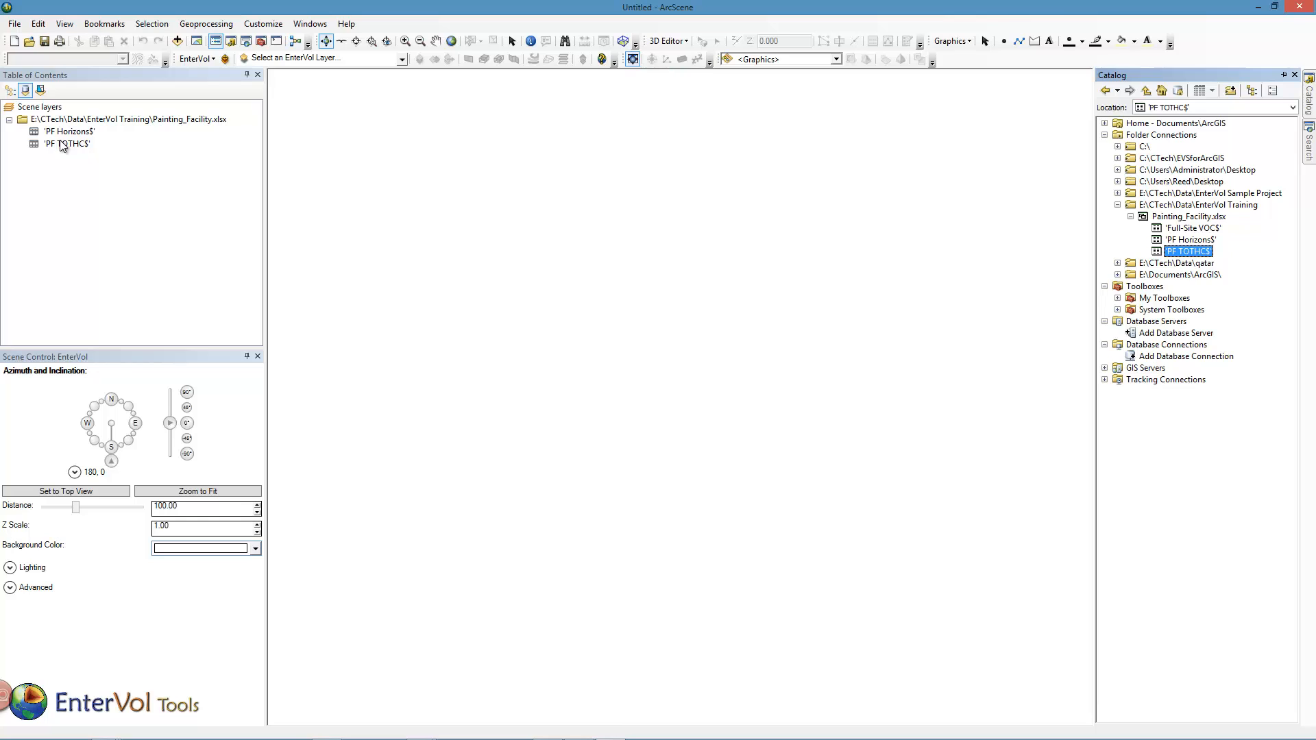
- Create a new EnterVol modeling project named Painting Facility in the EnterVol Training folder
left_click(209, 59)
left_click(232, 74)
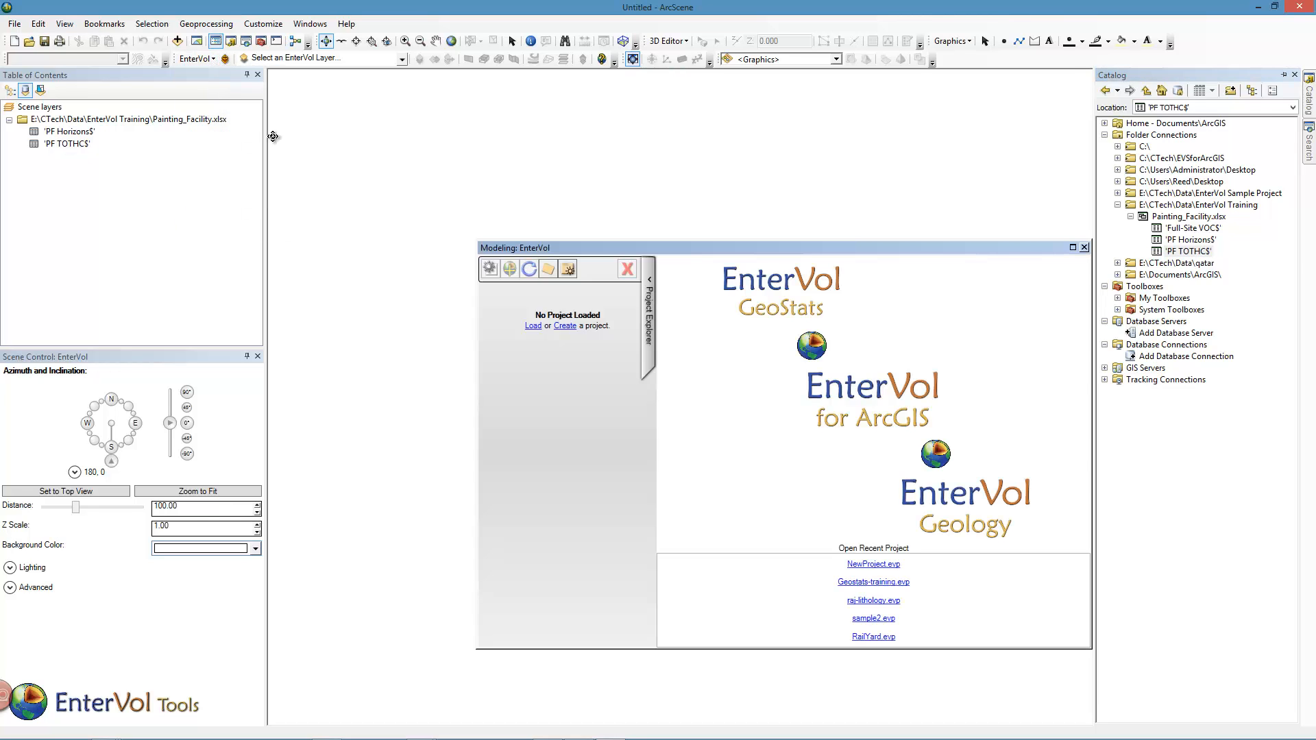
left_click(564, 326)
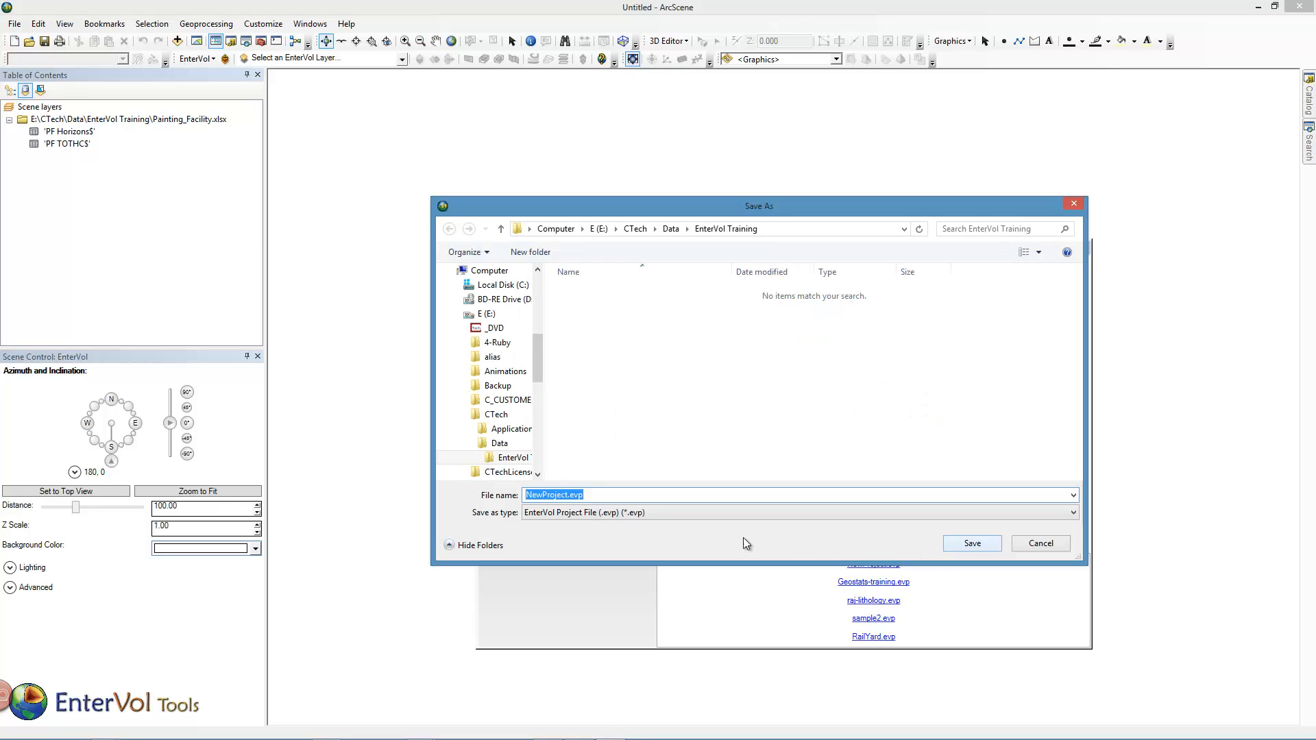
double_click(569, 494)
type("Painting ")
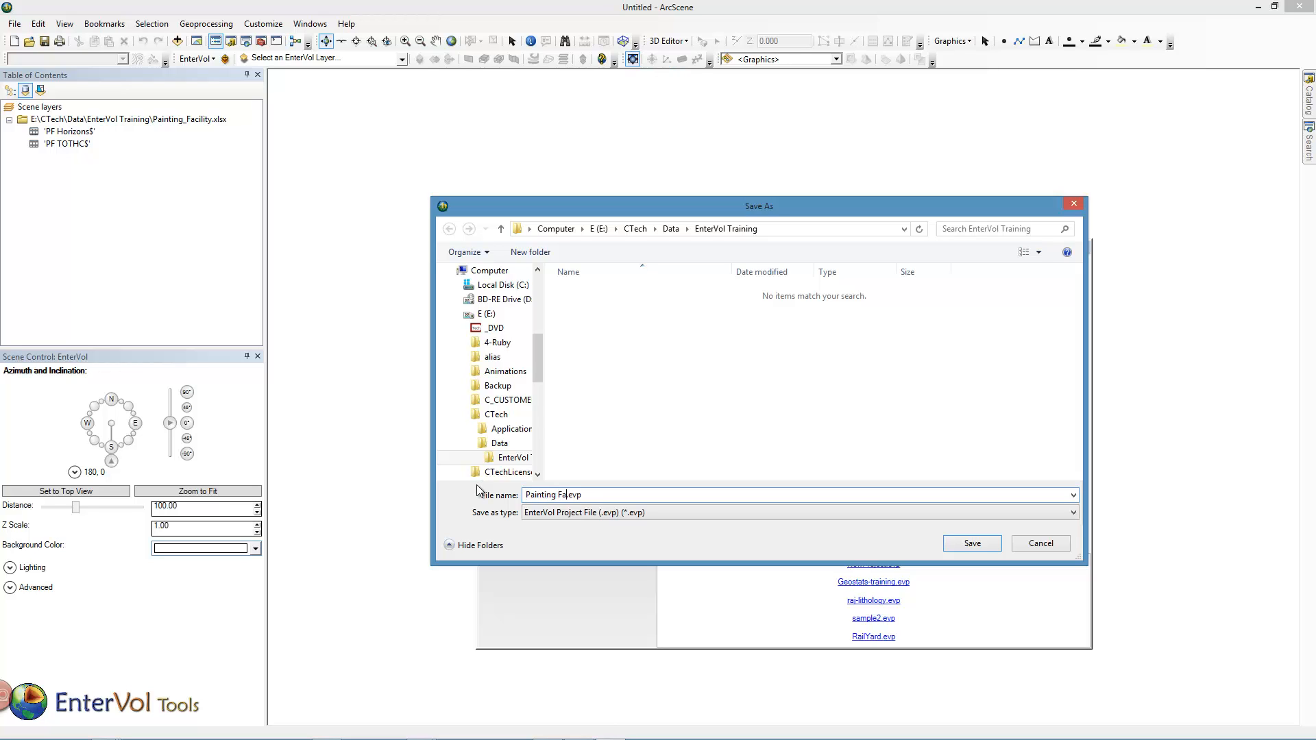
type("Facility")
key("Return")
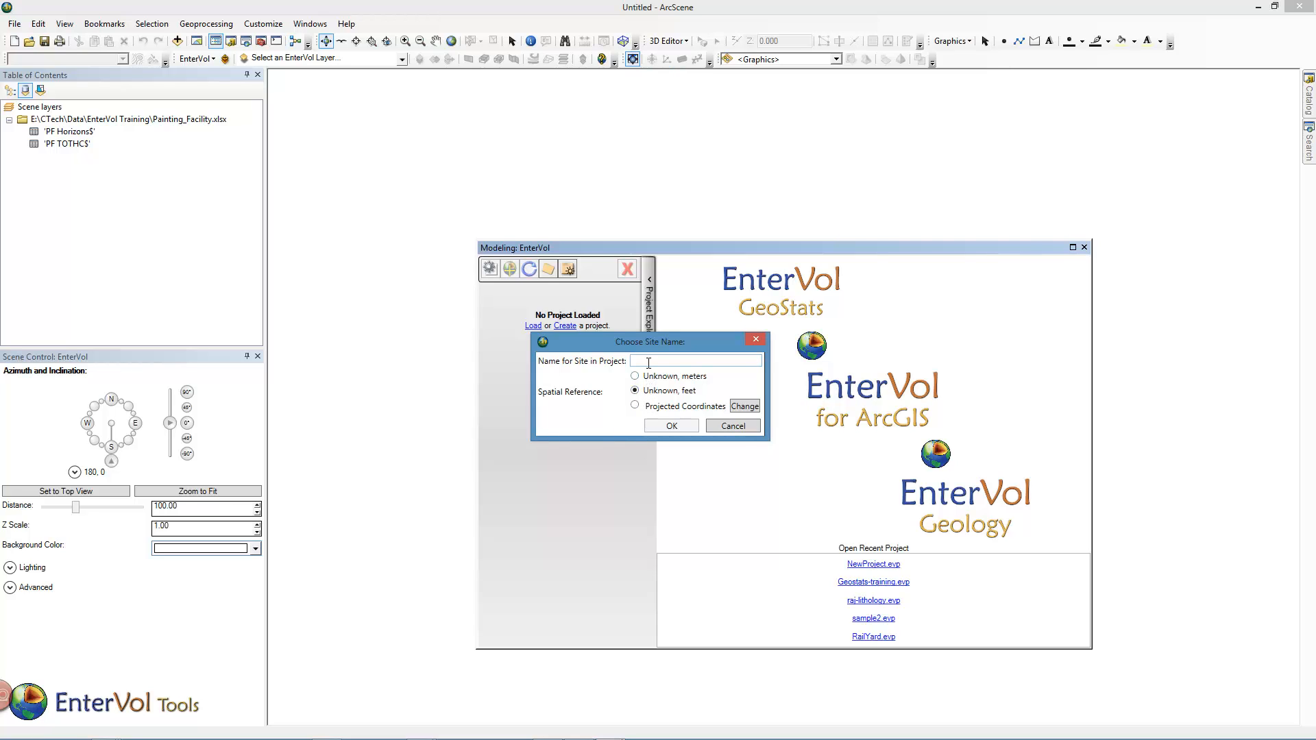
- Name the project's site PF, with the spatial reference Unknown, feet
left_click(649, 363)
type("PF")
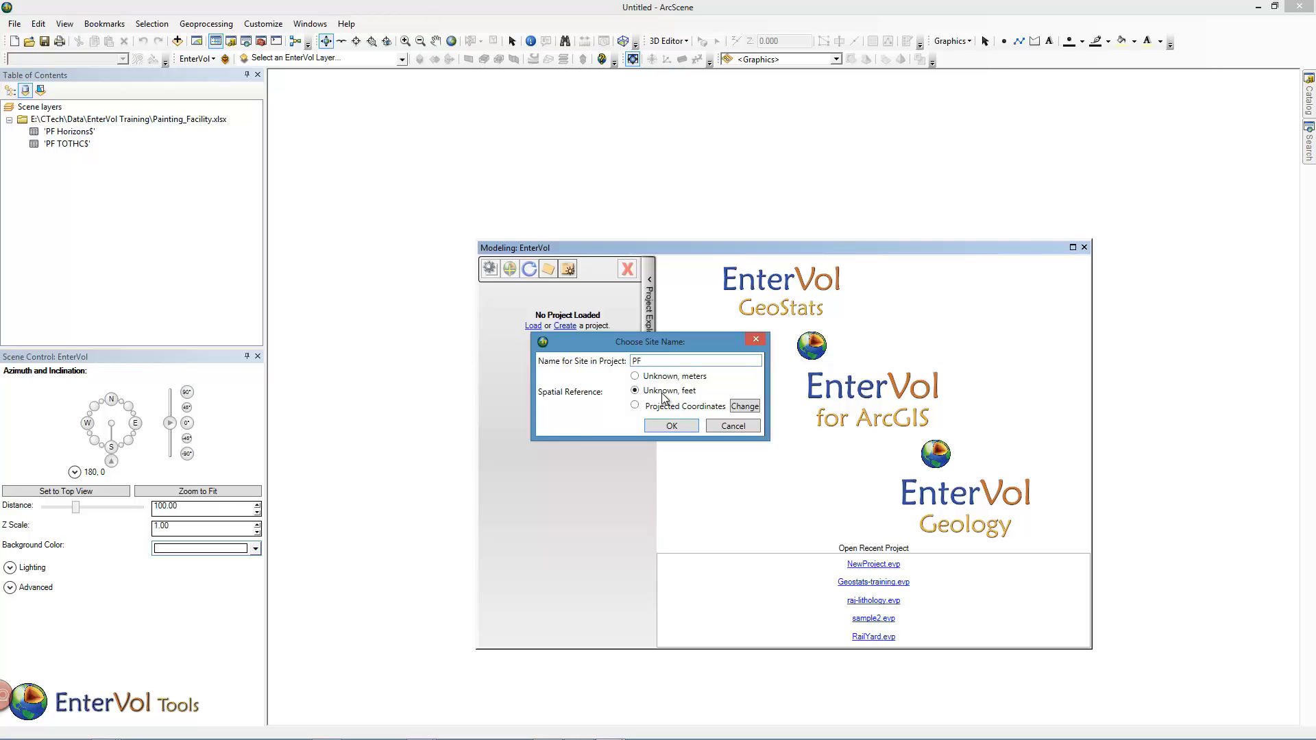
left_click(676, 427)
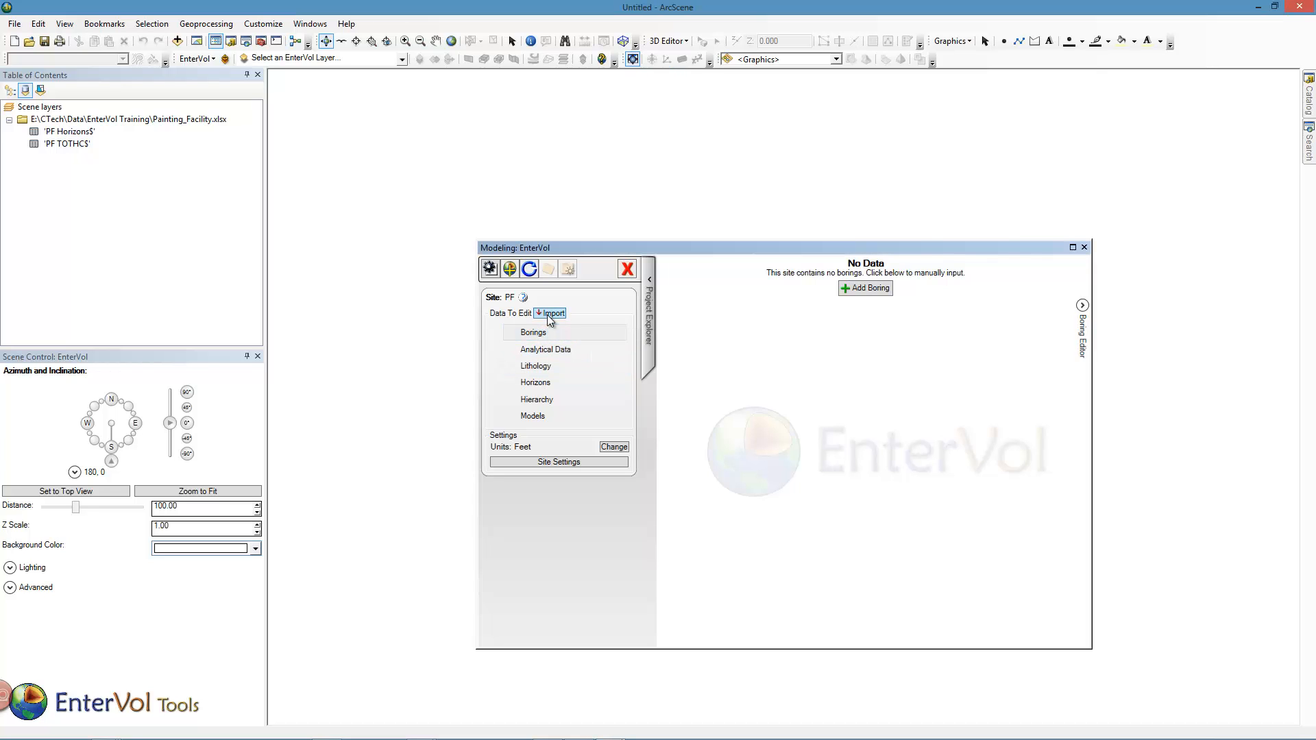
- Start importing the 'PF Horizons$' table from the current ArcGIS document as Simple Vertical Borings
left_click(551, 315)
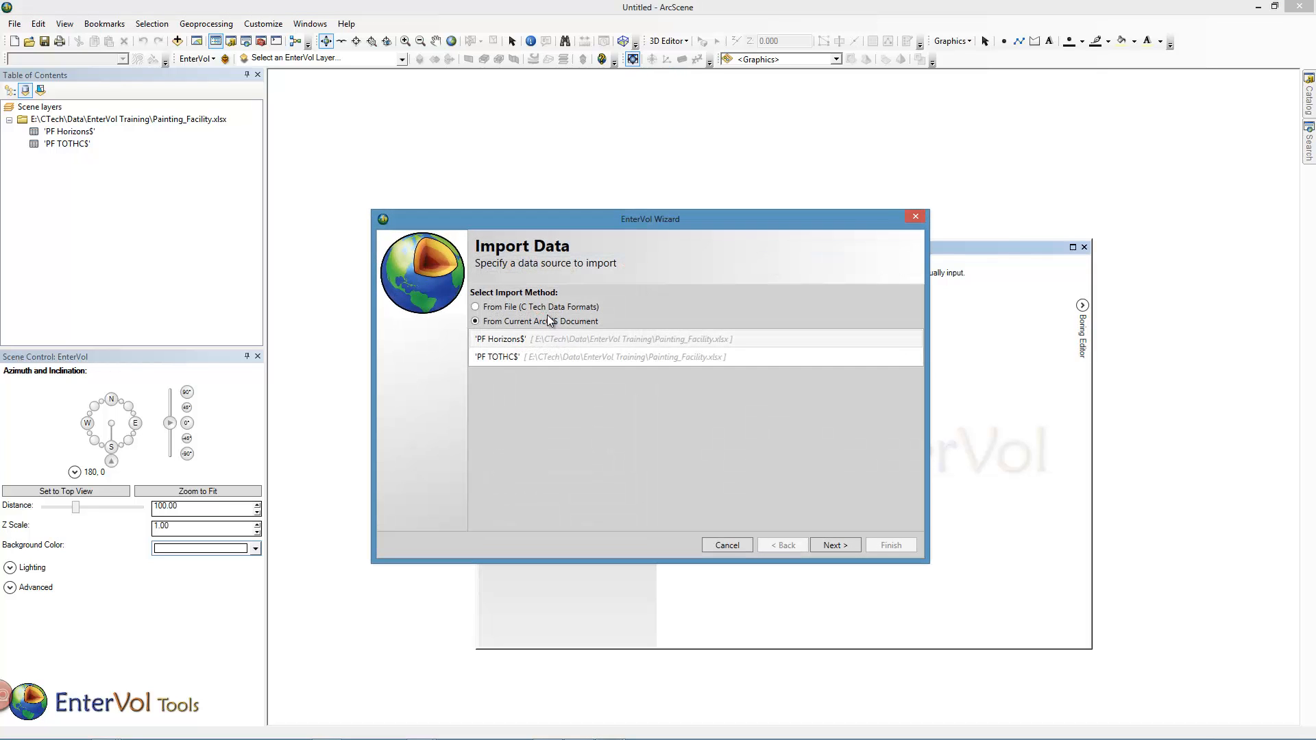
left_click(510, 341)
left_click(832, 544)
left_click(525, 314)
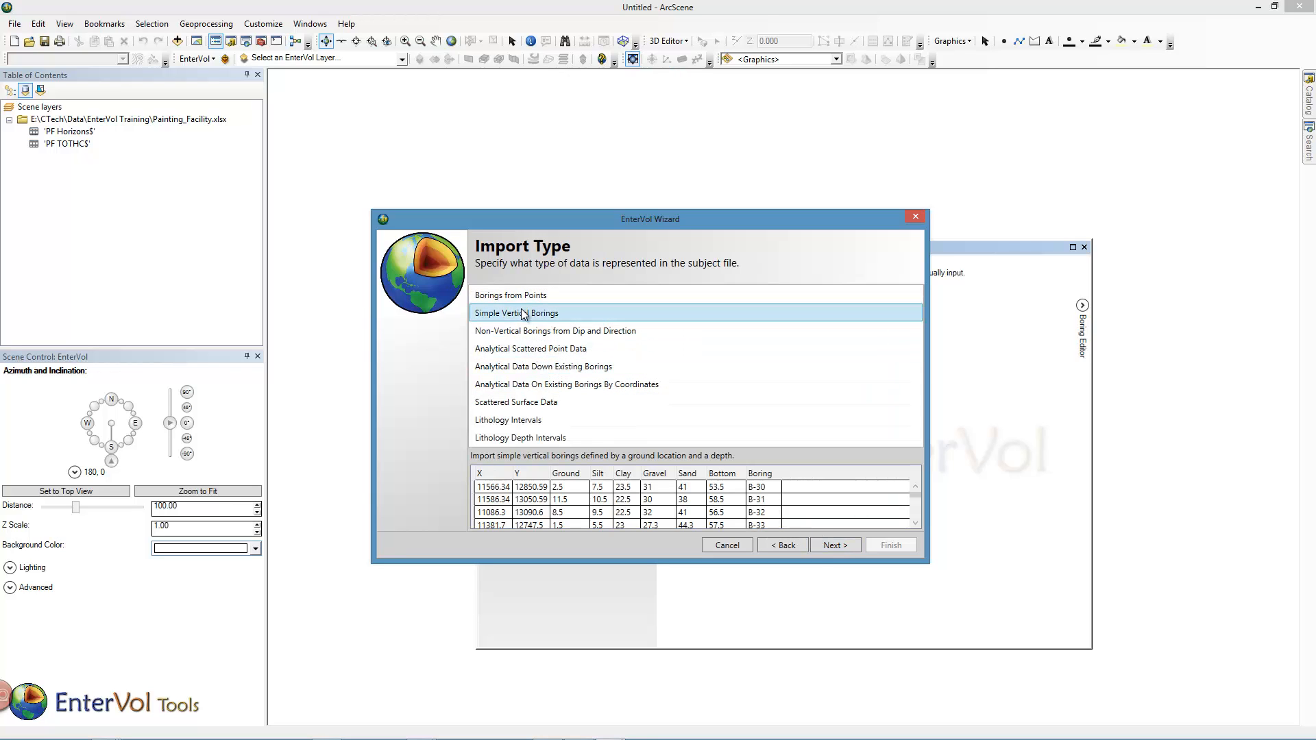
left_click(828, 545)
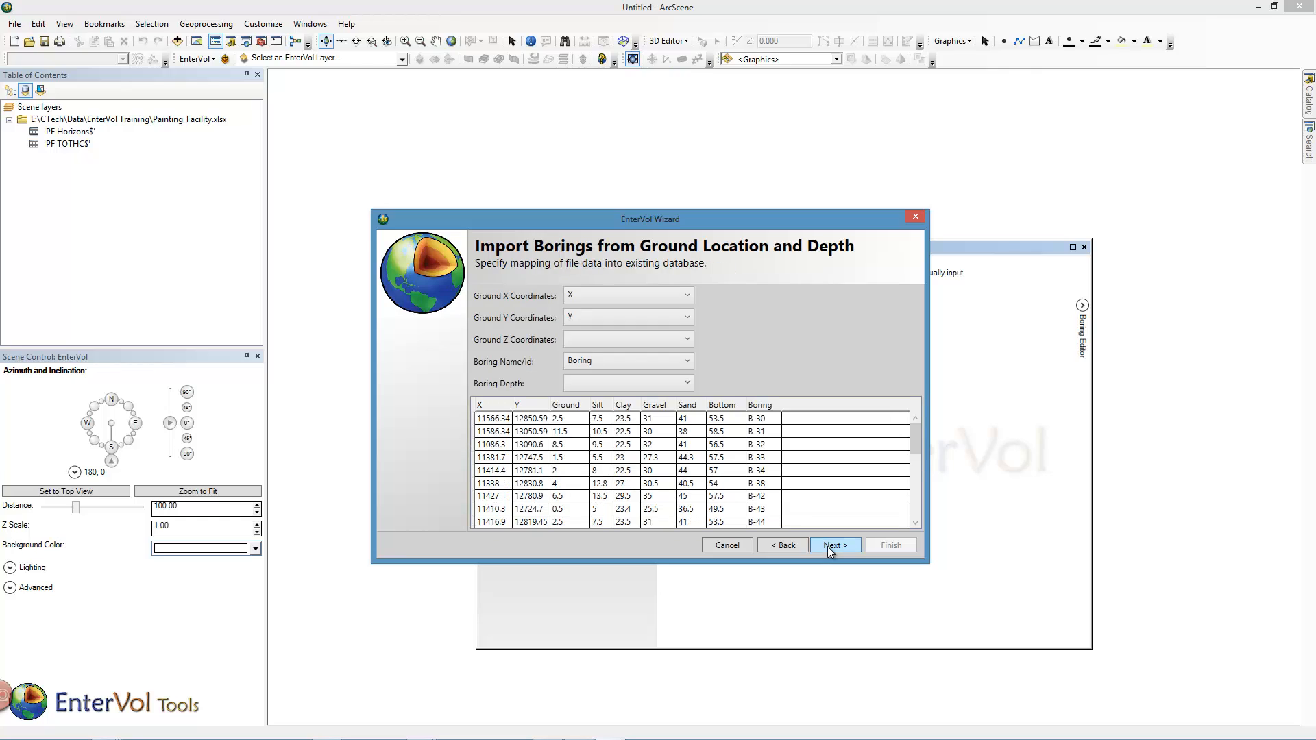
- Map the ground Z coordinates to Ground and the boring depth to Bottom, and finish the borings import with default import mappings
left_click(603, 342)
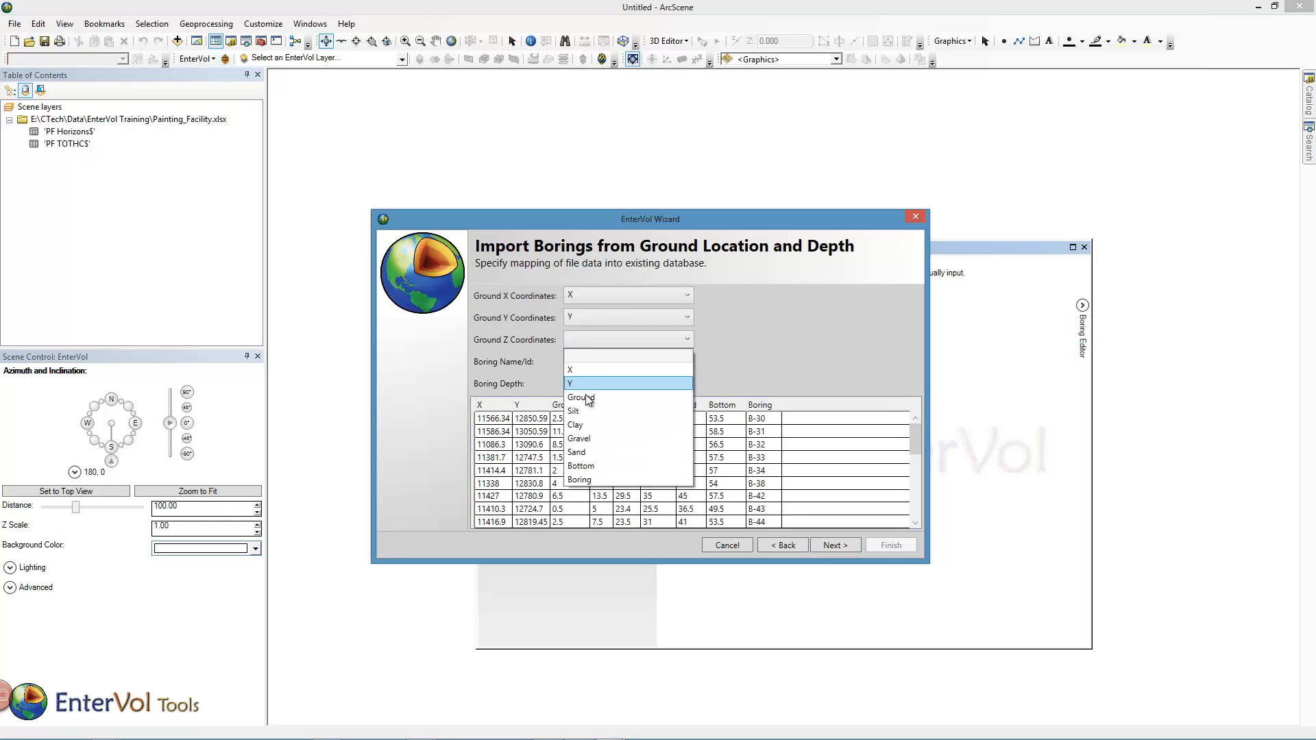
left_click(603, 384)
left_click(588, 384)
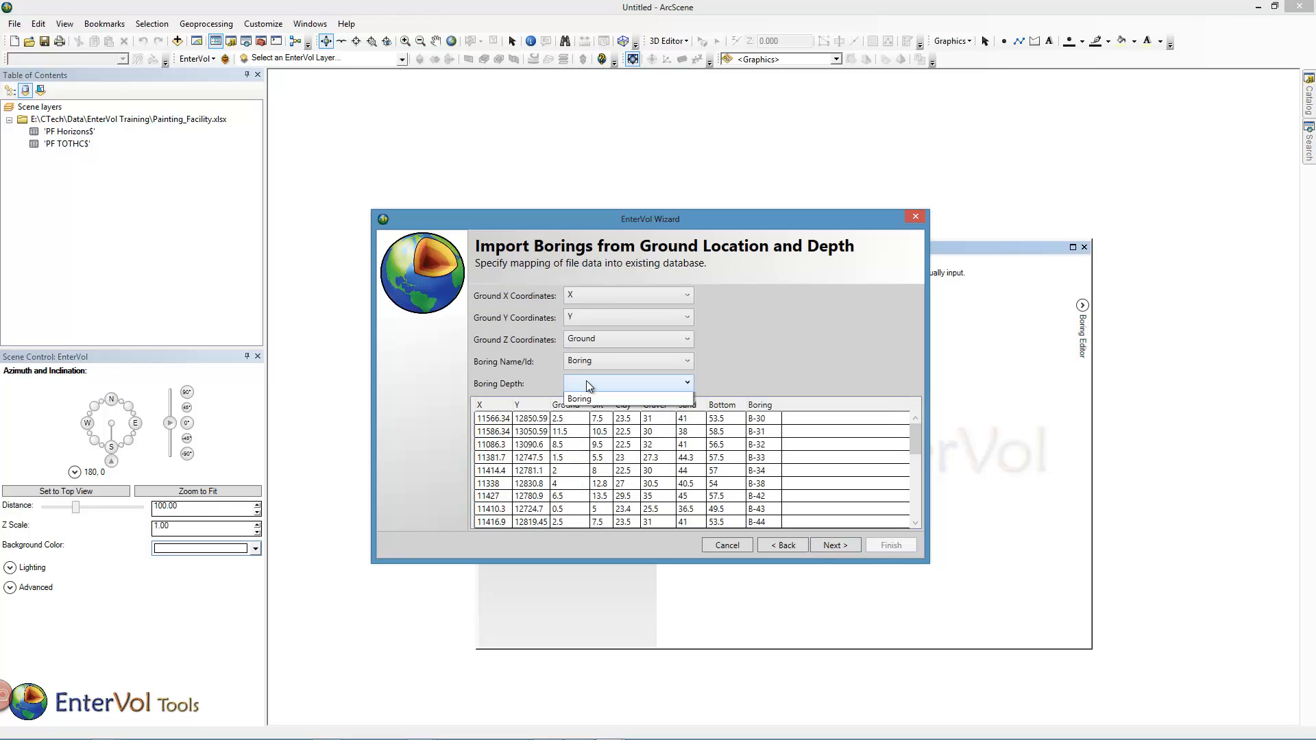
left_click(591, 509)
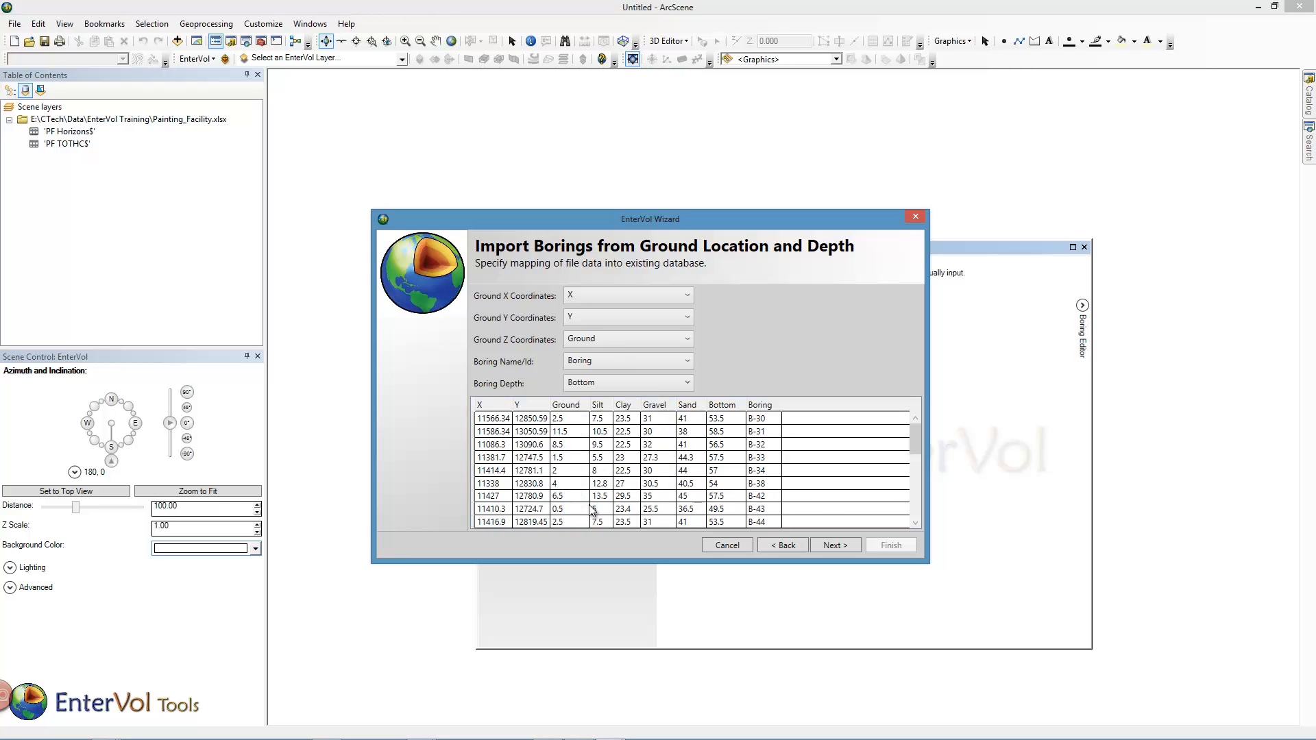
left_click(833, 547)
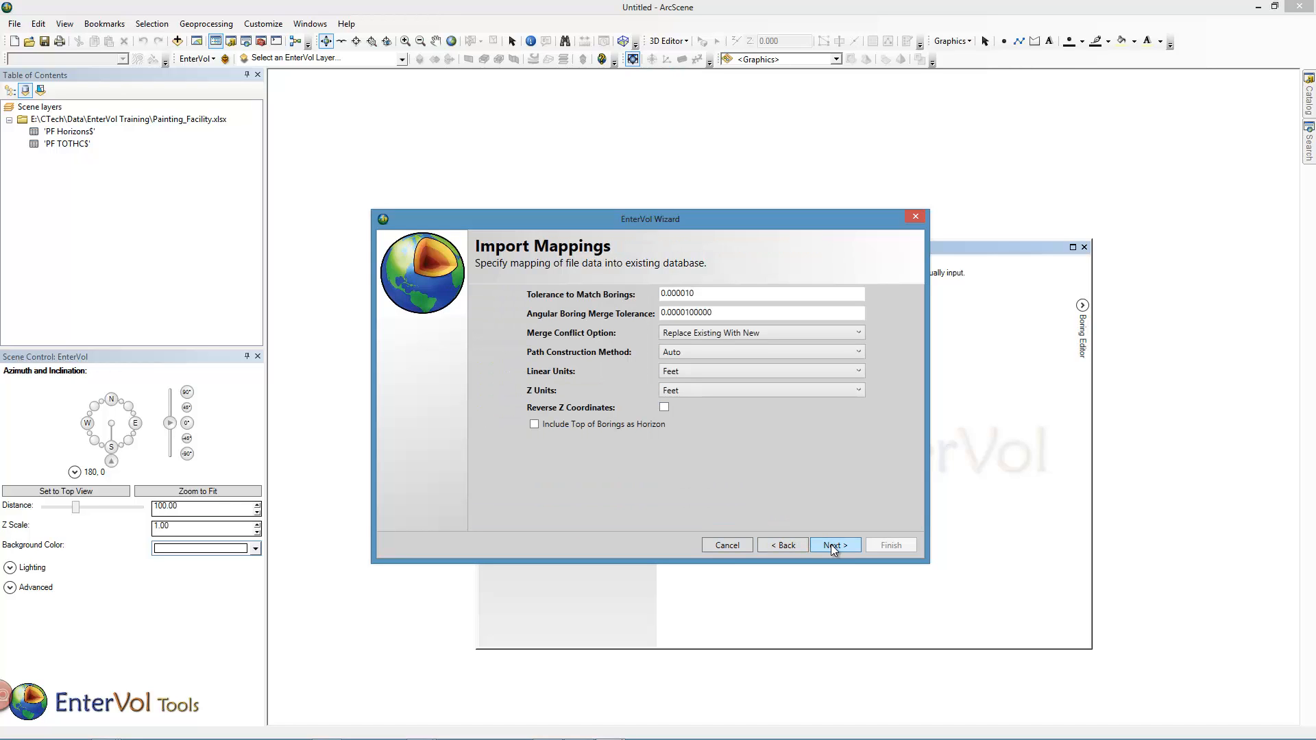
left_click(833, 546)
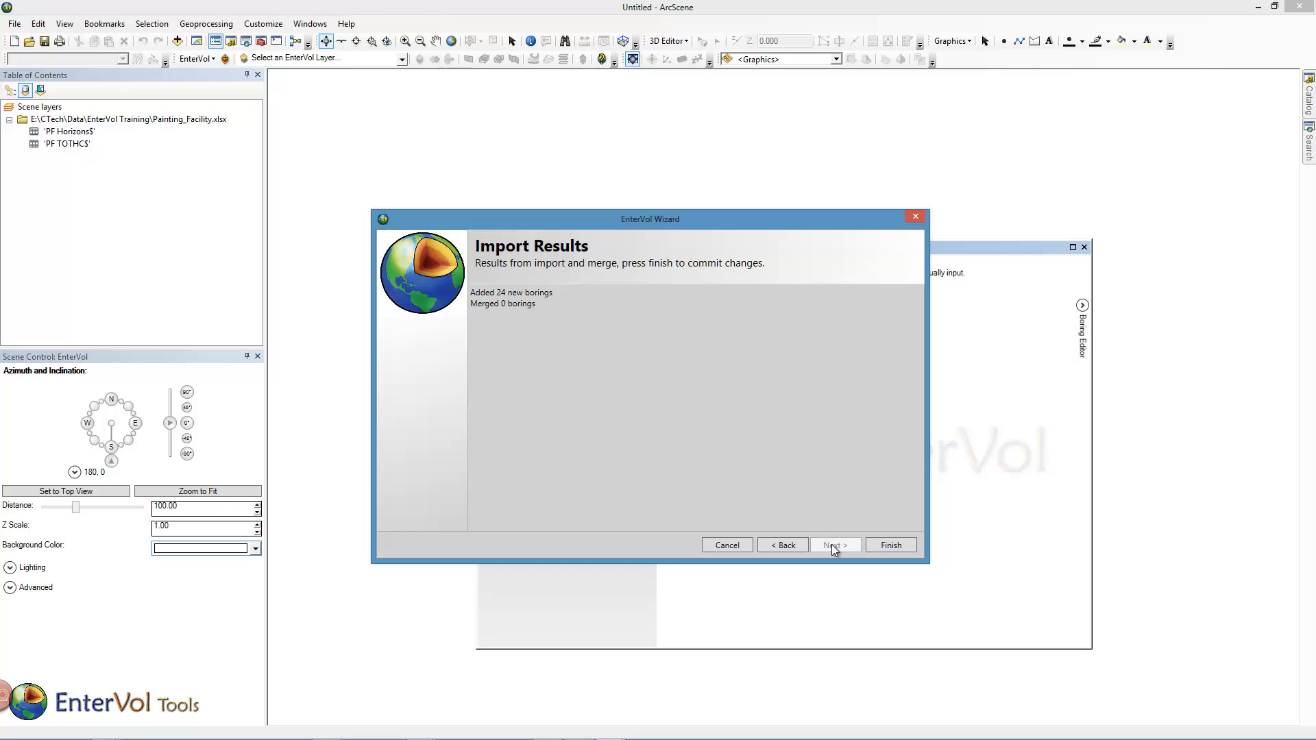
left_click(891, 545)
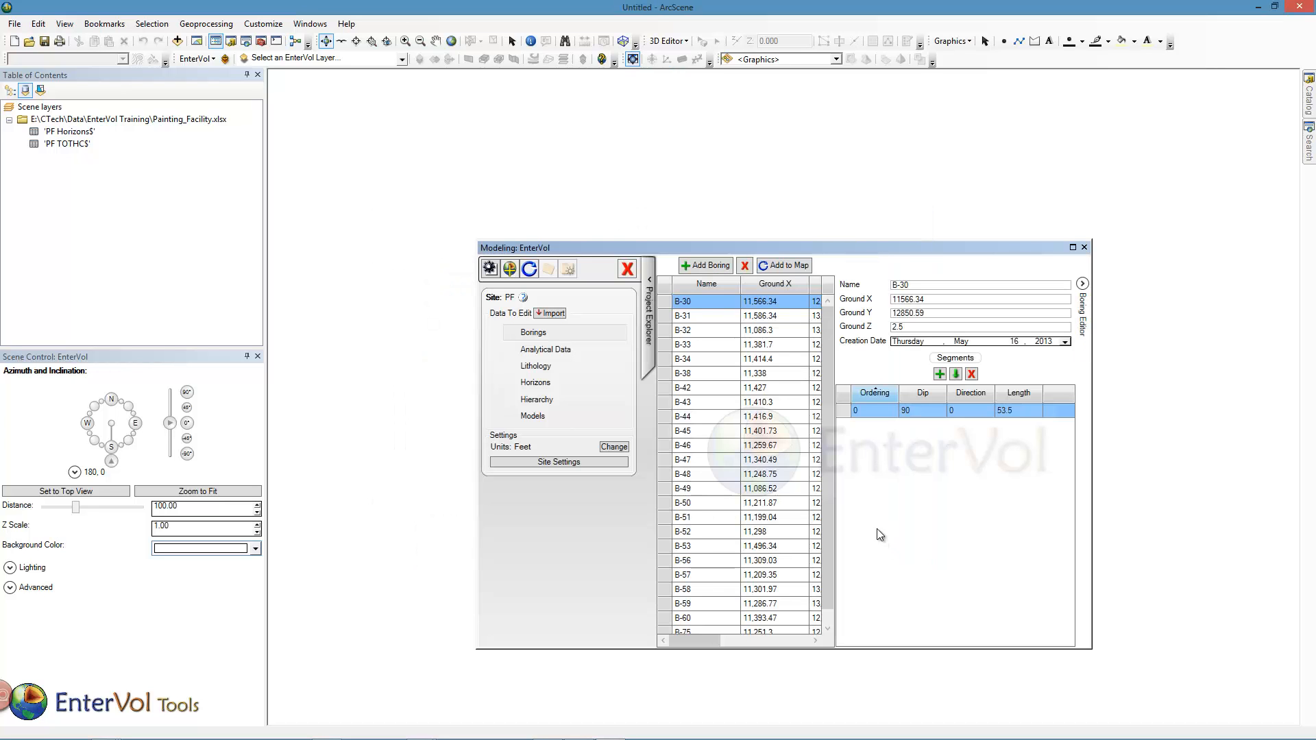
- Add the PF borings to the map, coloured by Color_ID with unique values
left_click(789, 267)
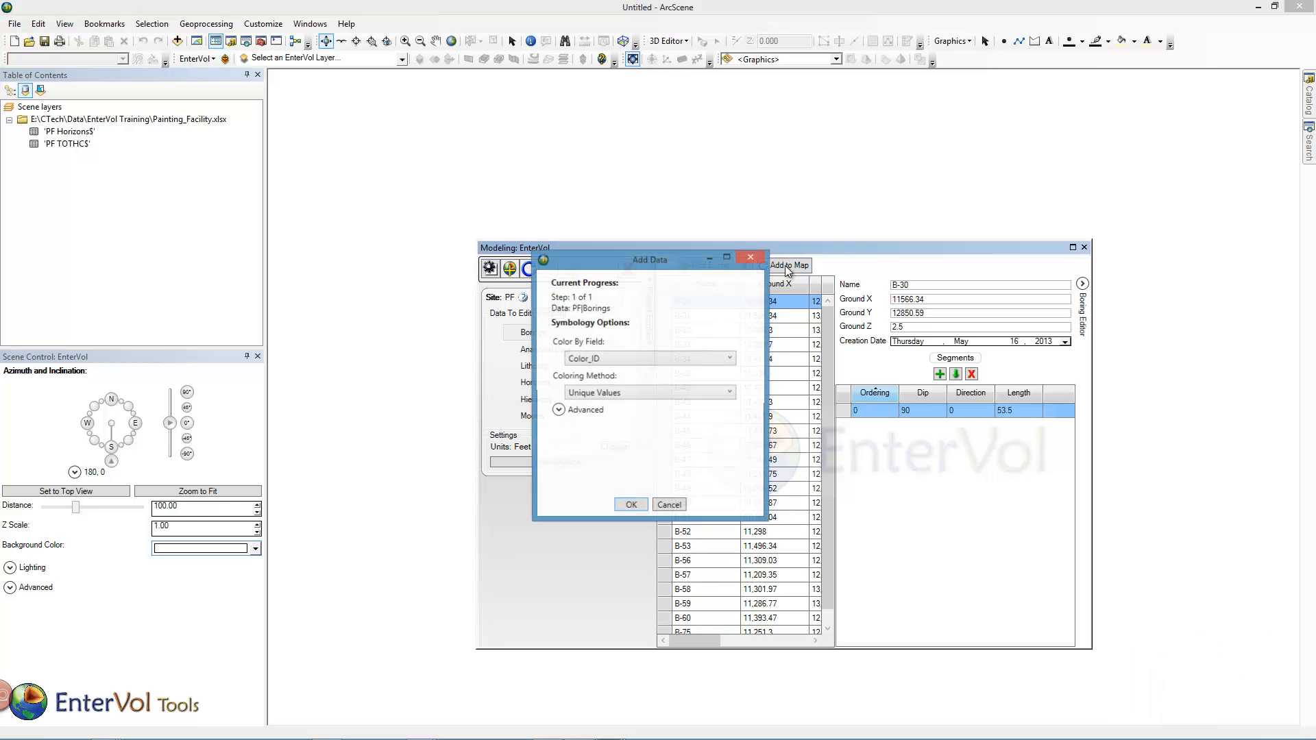
left_click(637, 508)
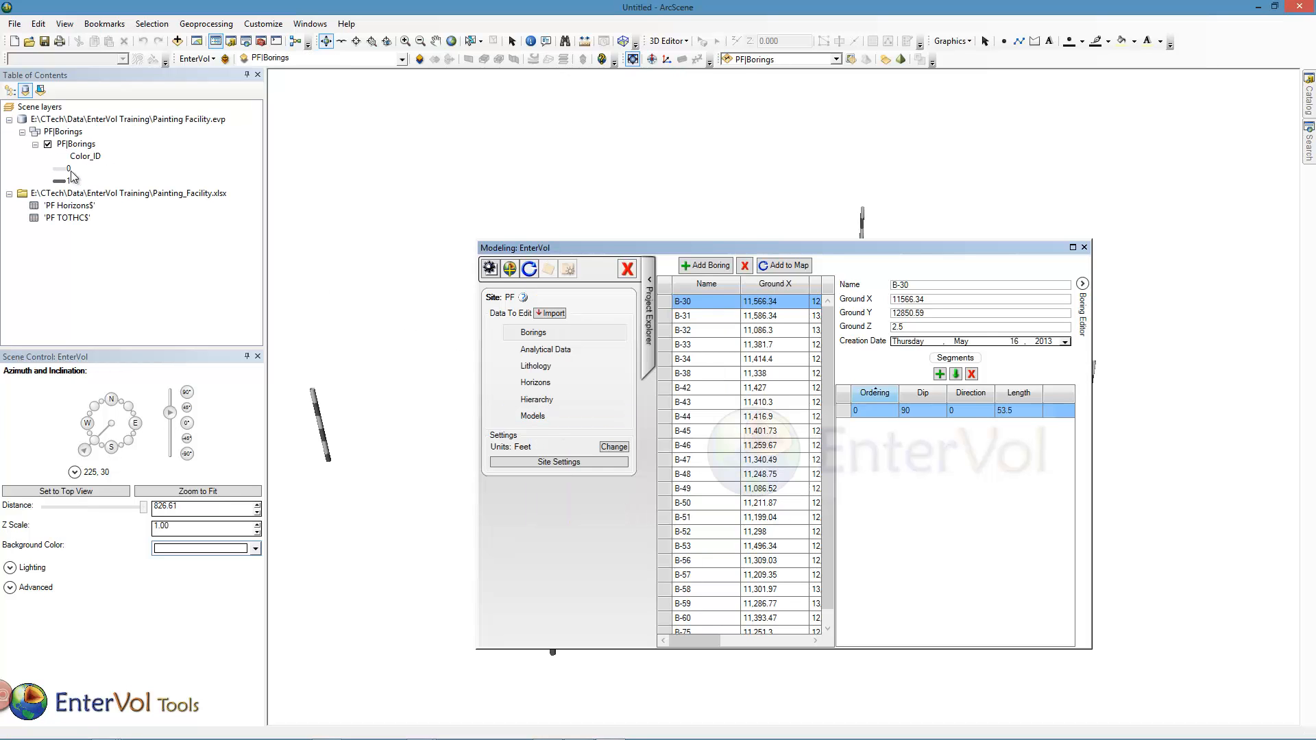
mouse_move(589, 246)
left_mouse_down()
mouse_move(748, 225)
mouse_move(598, 225)
left_mouse_up()
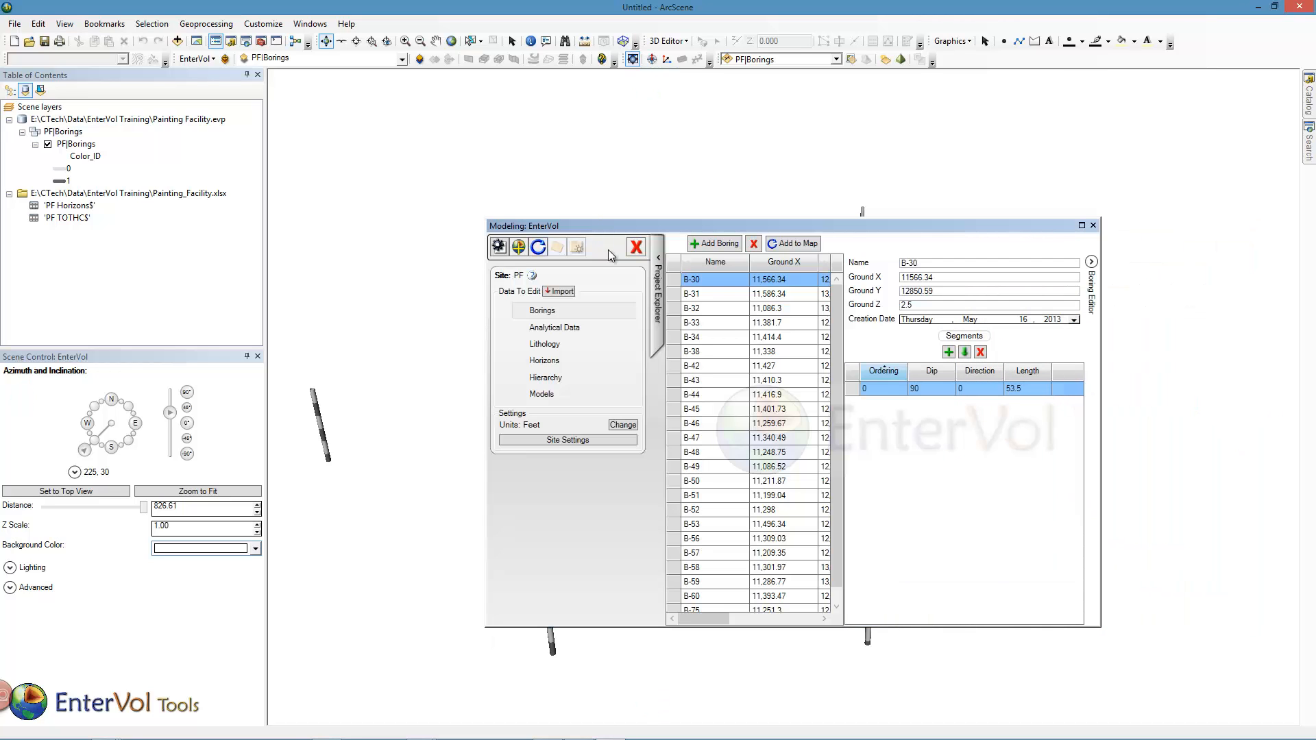
- Start importing the 'PF TOTHC$' table into the site's analytical data as Analytical Scattered Point Data
left_click(546, 329)
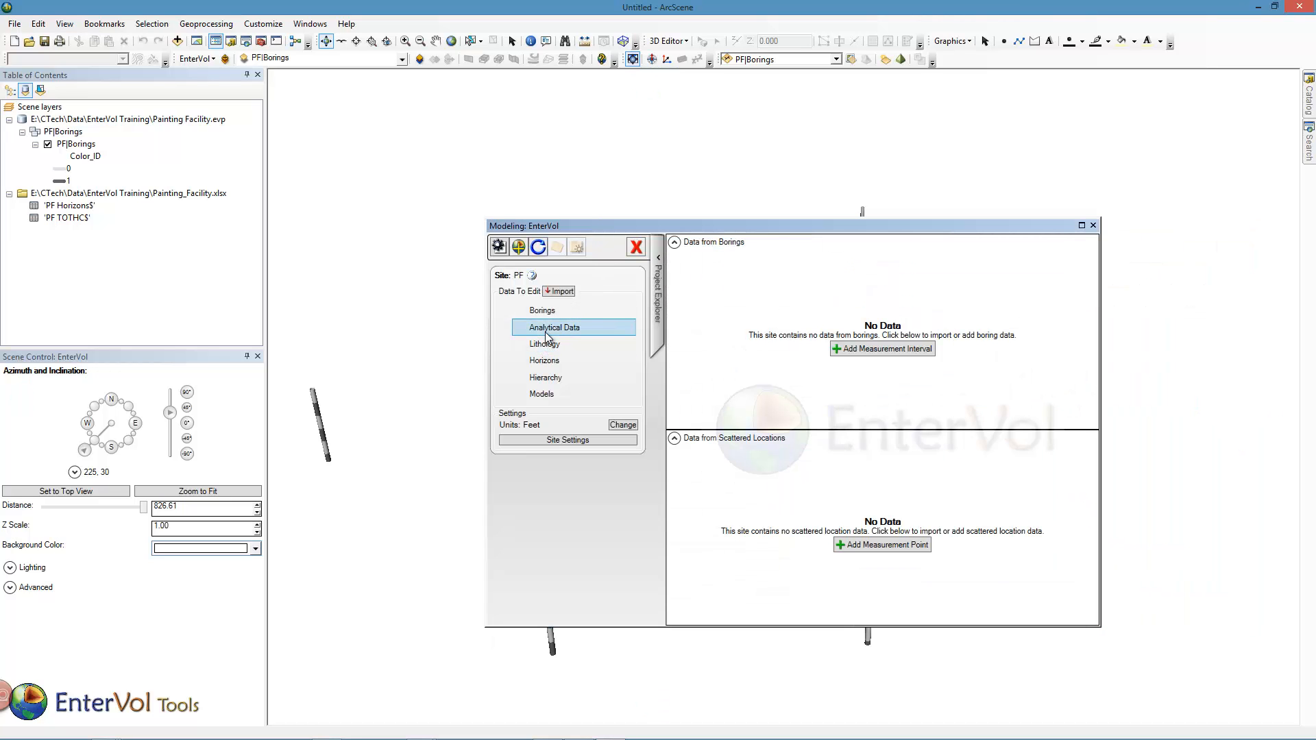
left_click(557, 292)
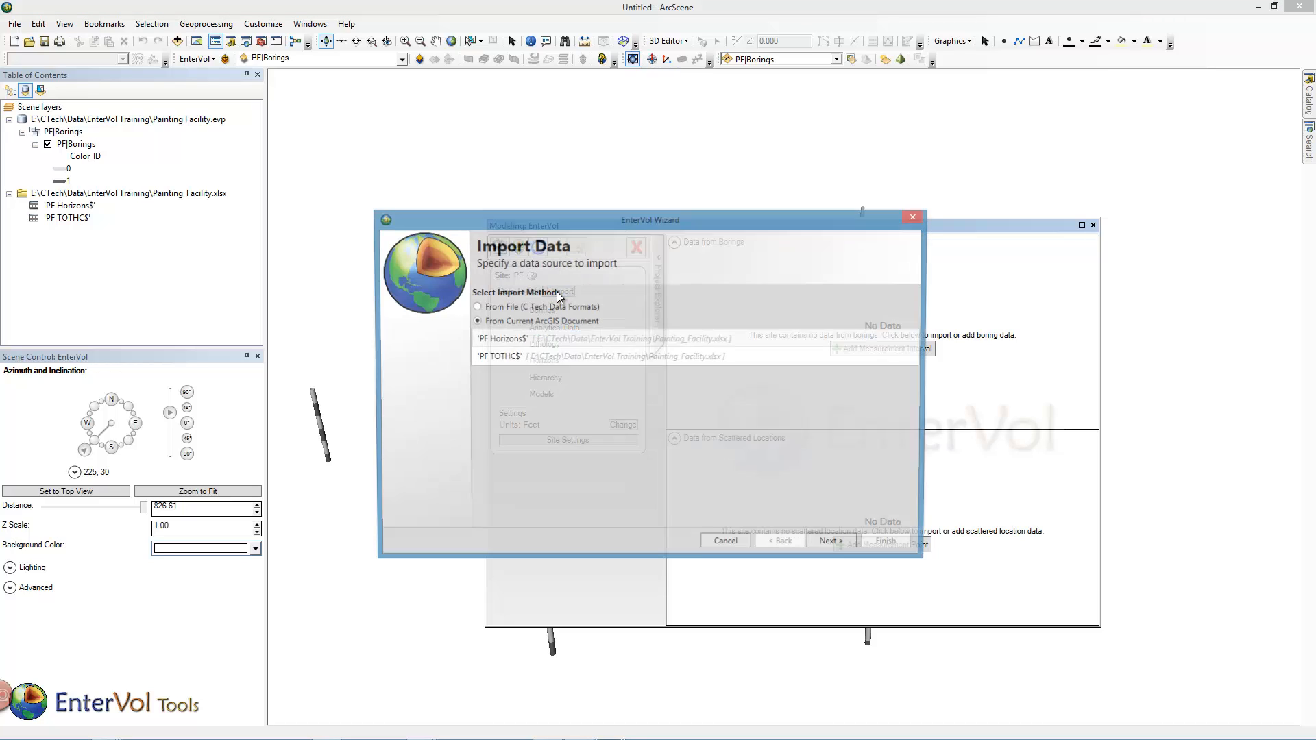
left_click(513, 357)
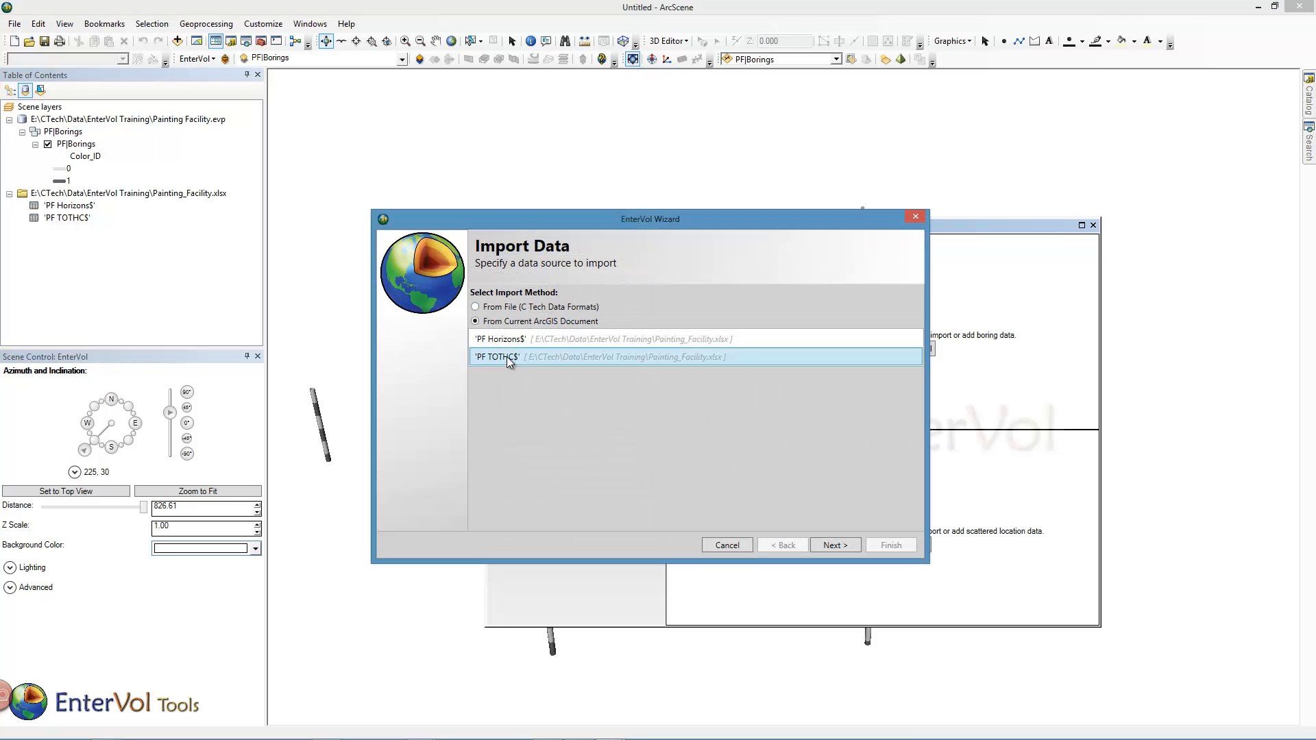
left_click(832, 544)
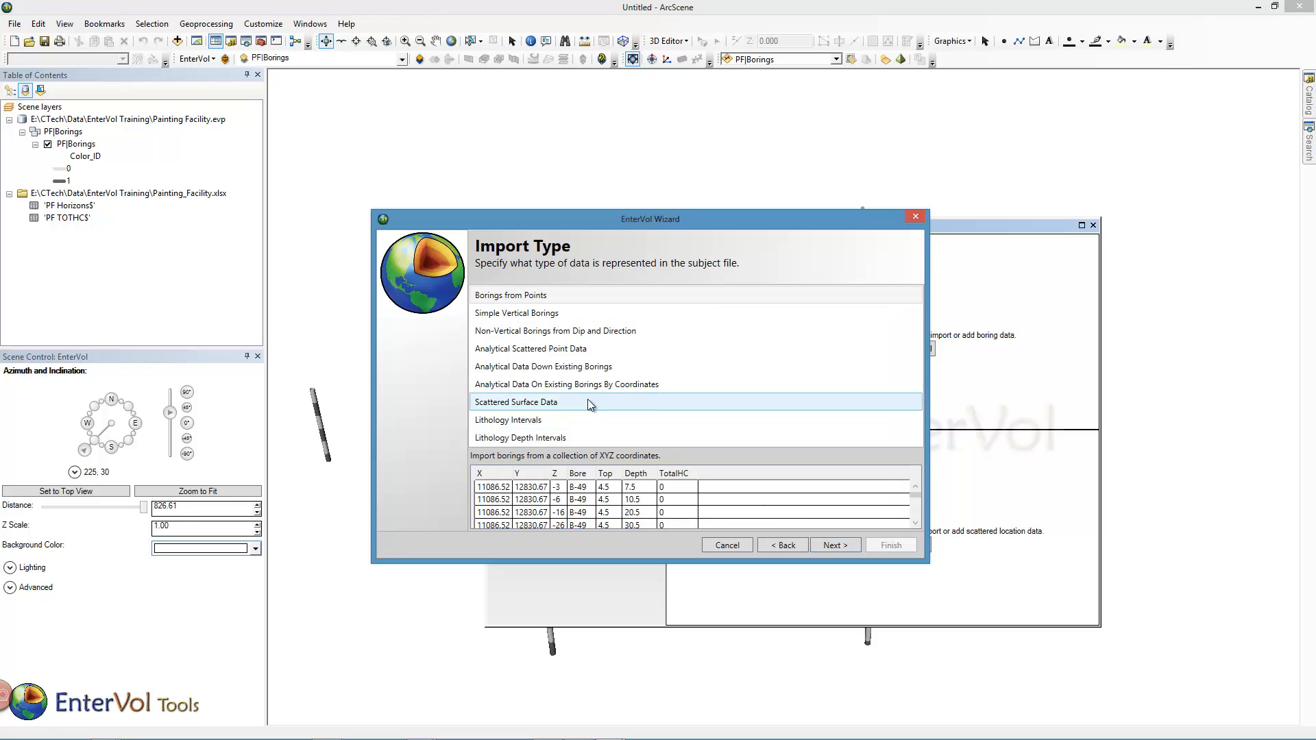
left_click(554, 351)
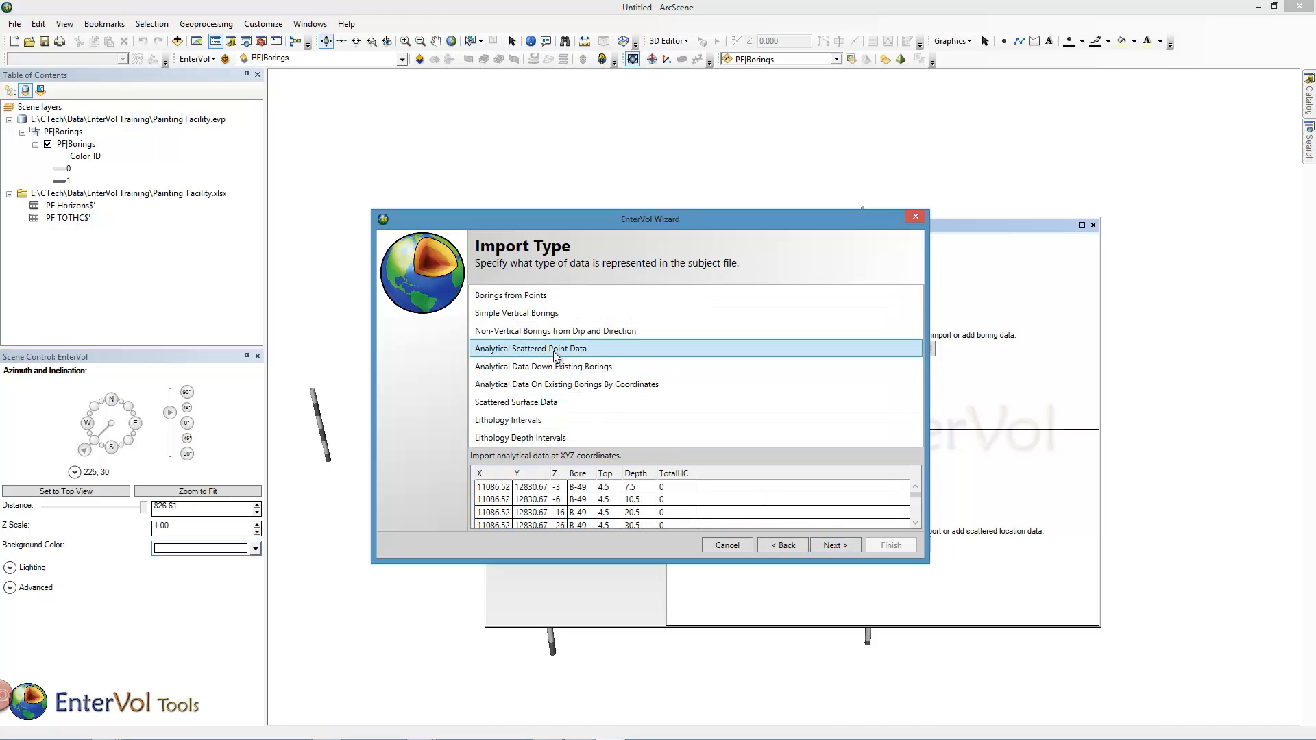
left_click(845, 545)
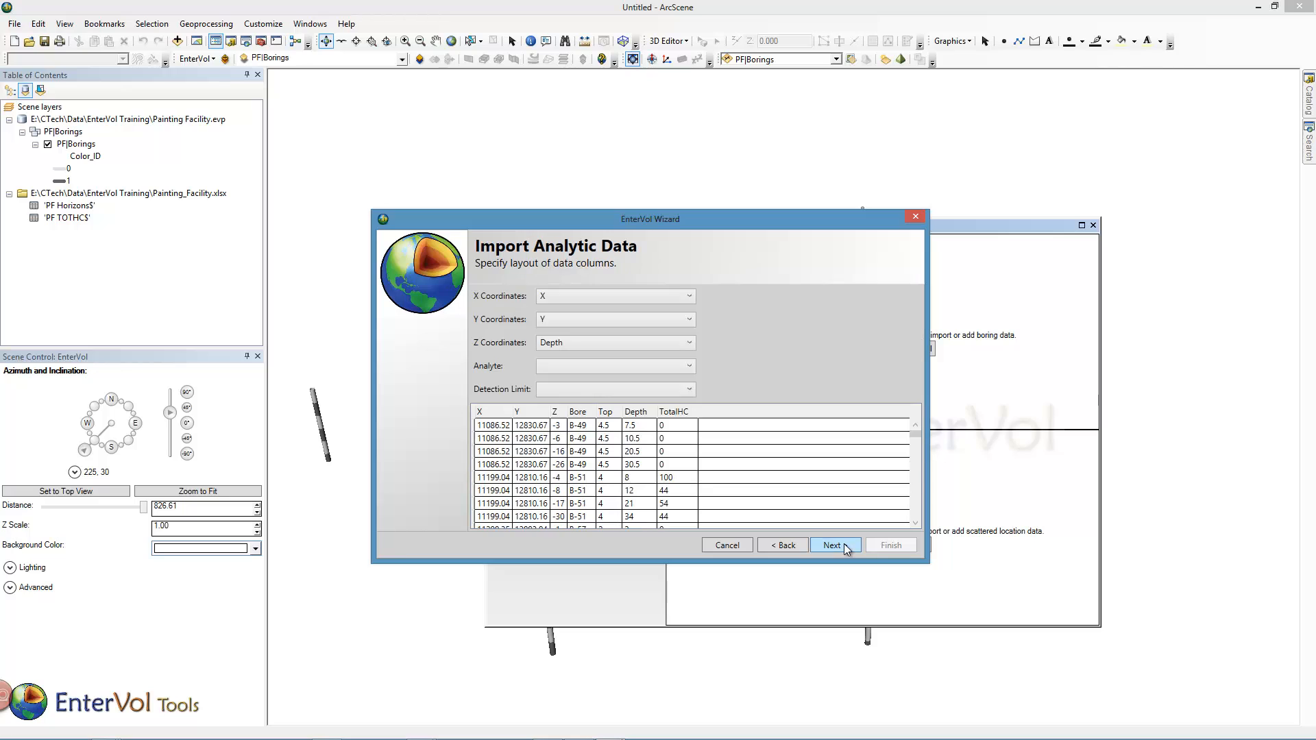
- Map the Z coordinates to Z and the analyte to TotalHC, and finish the analytical import with TotalHC in mg/kg
left_click(552, 342)
left_click(556, 401)
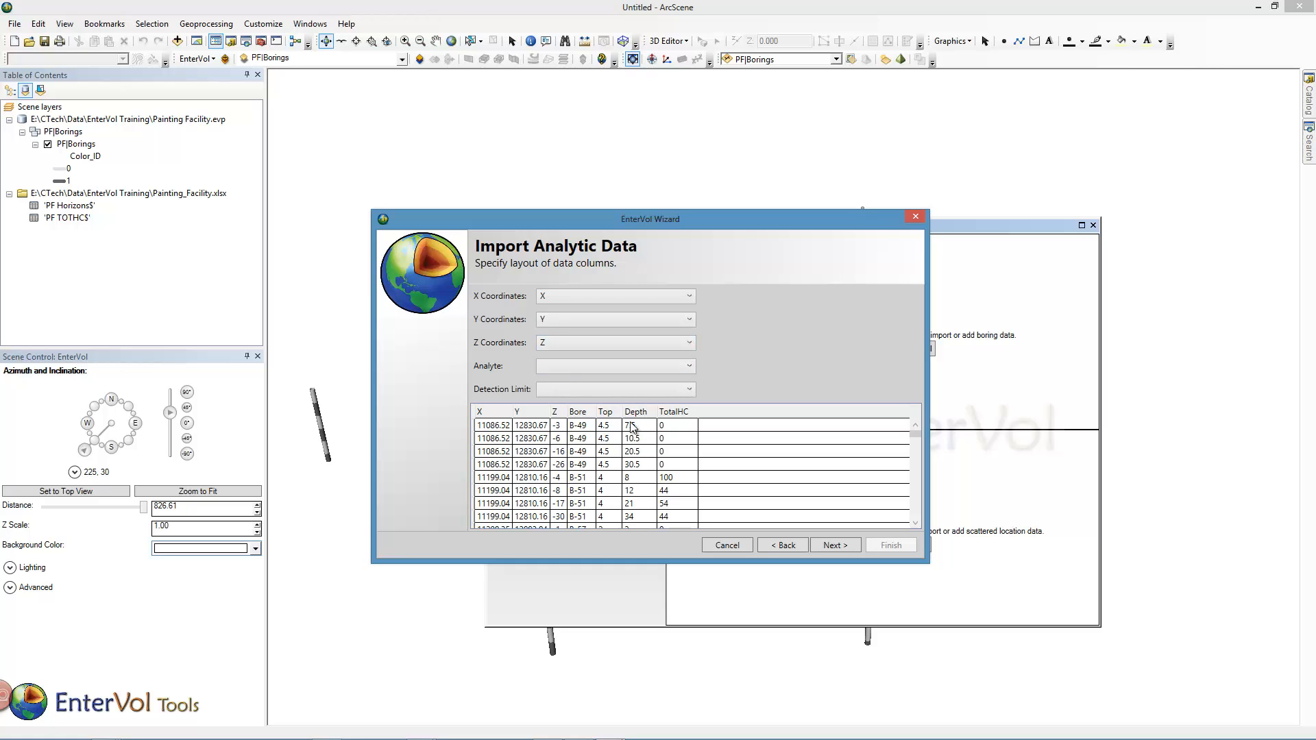
left_click(568, 369)
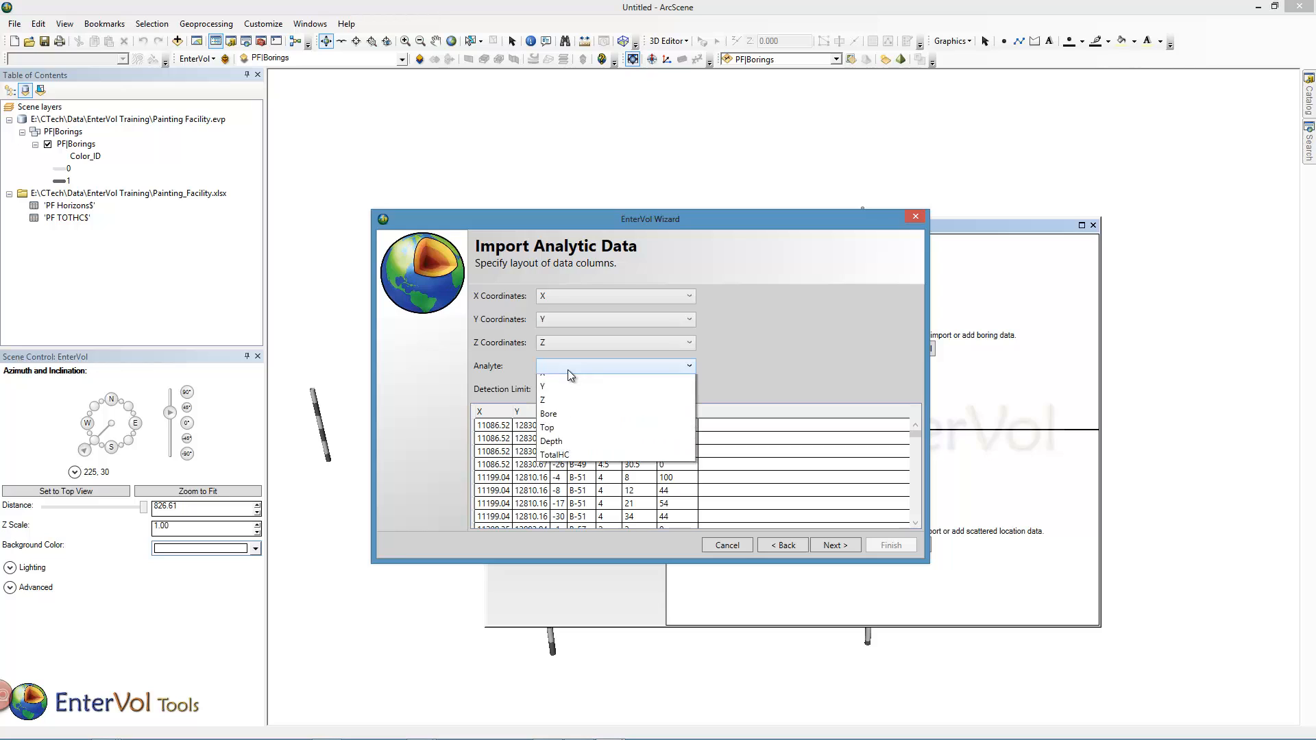
left_click(577, 480)
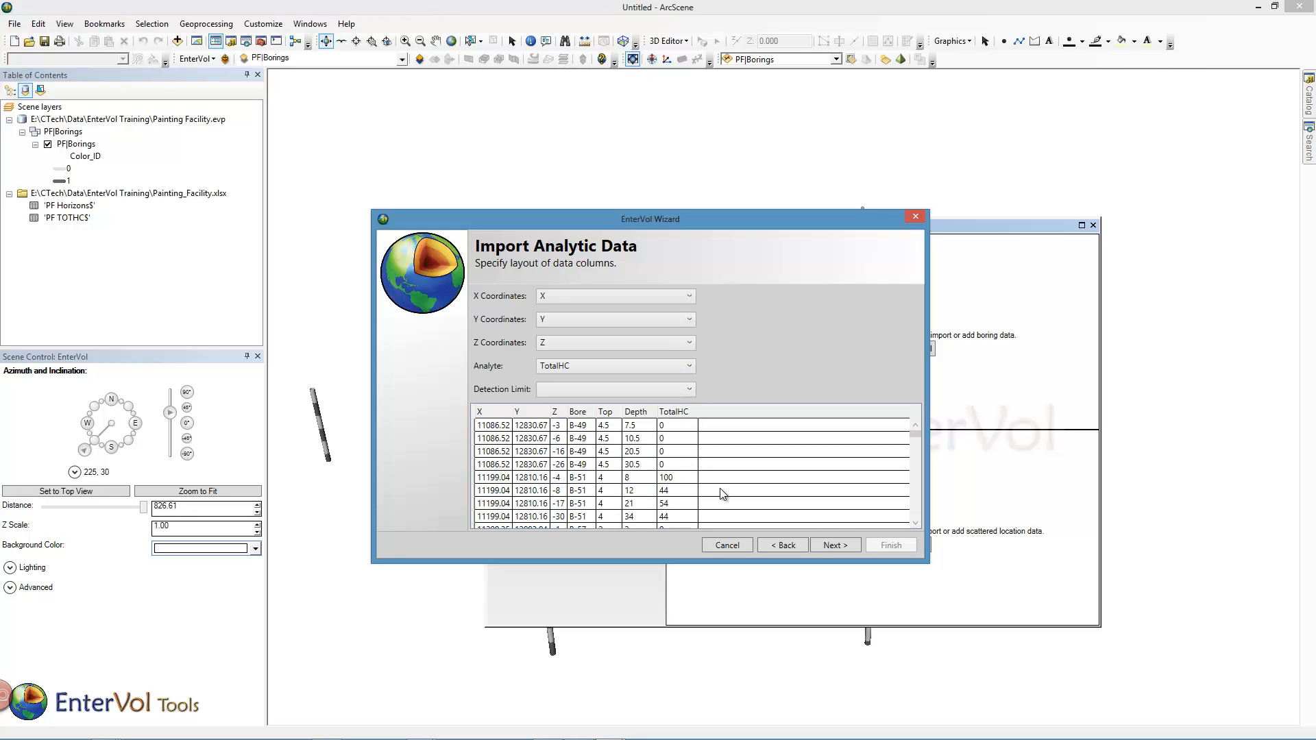
left_click(827, 546)
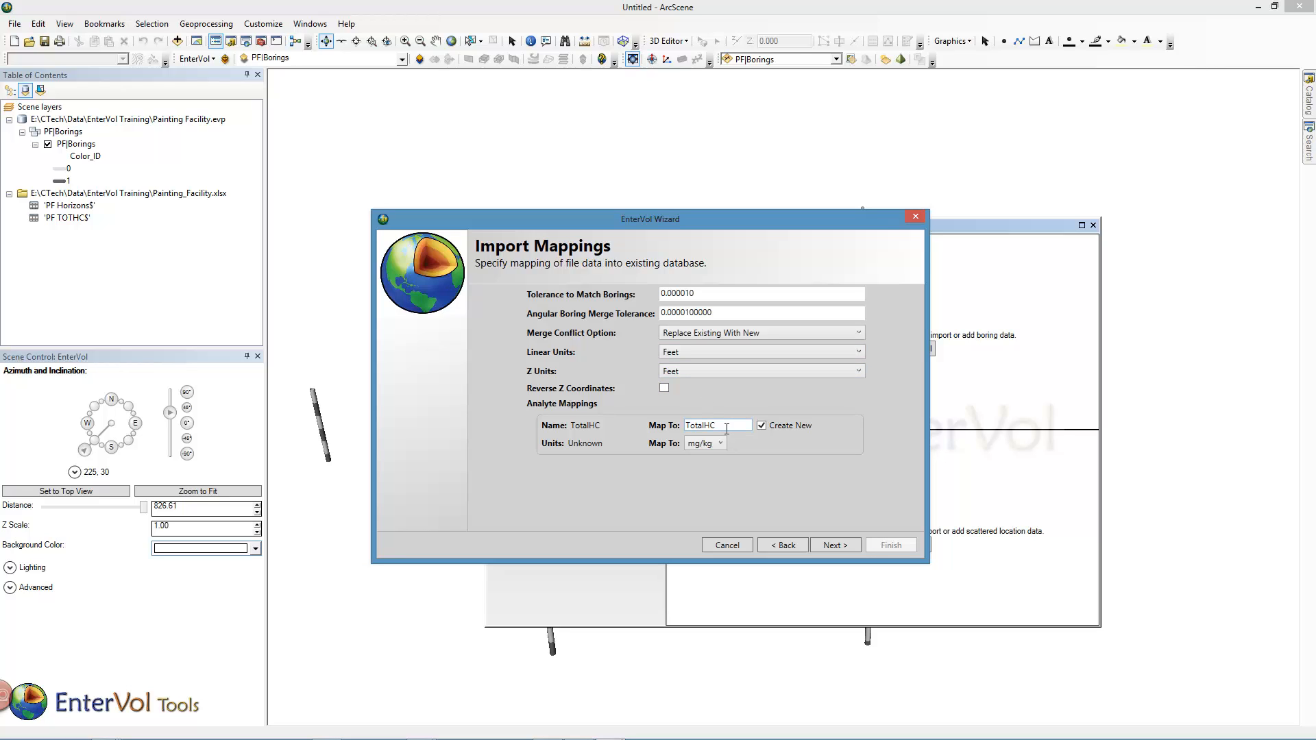
left_click(833, 547)
left_click(889, 546)
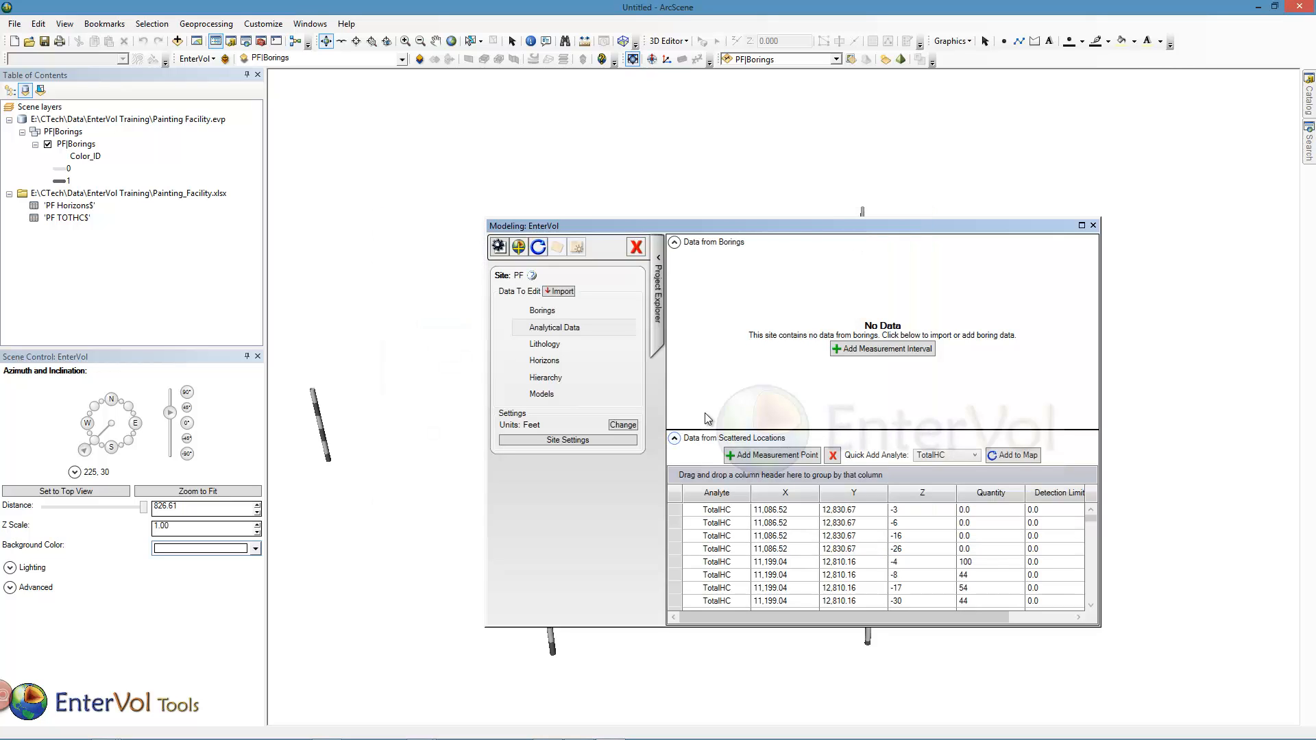
- Add the TotalHC points to the map, coloured by TotalHC with breaks at even intervals, and close the modeling window
left_click(1010, 454)
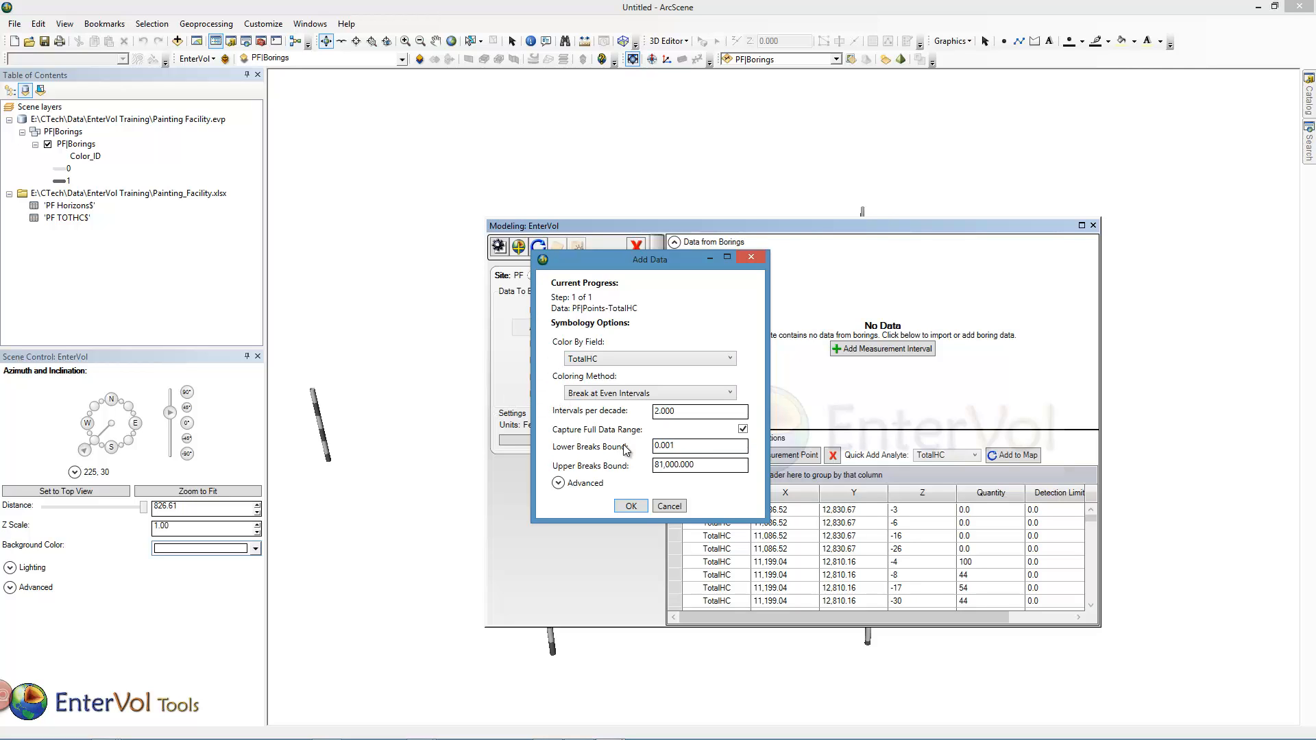
left_click(640, 507)
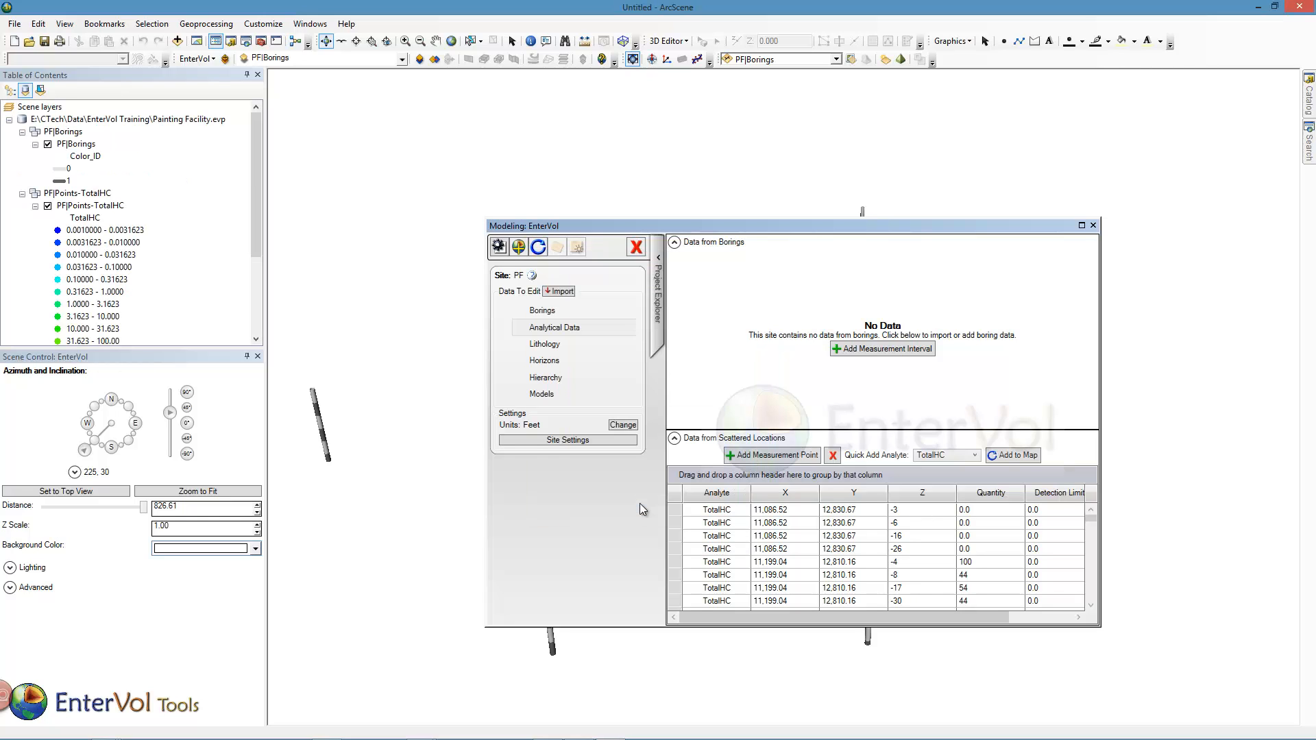
left_click(1094, 226)
left_click_drag(666, 439, 628, 359)
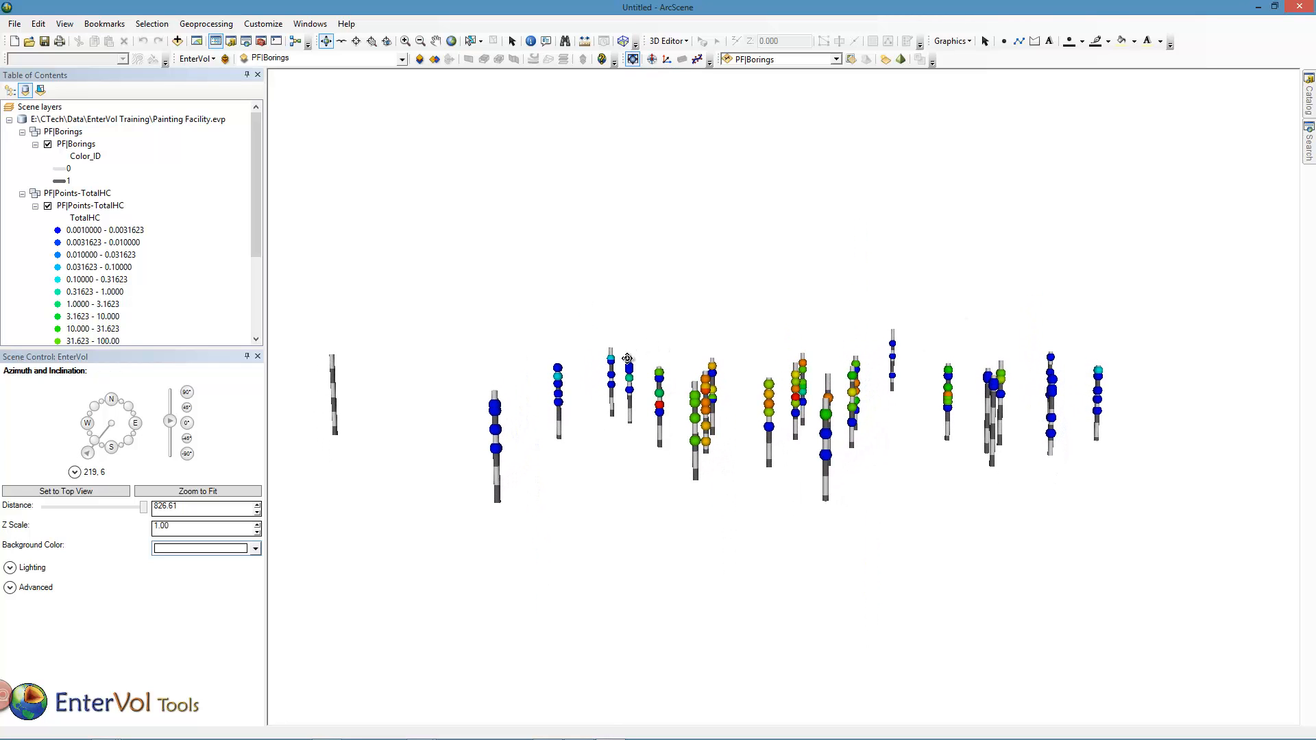
- Set the scene's Z scale to 3.00 and tilt the view to see the borings from above
left_click(257, 525)
left_click(257, 525)
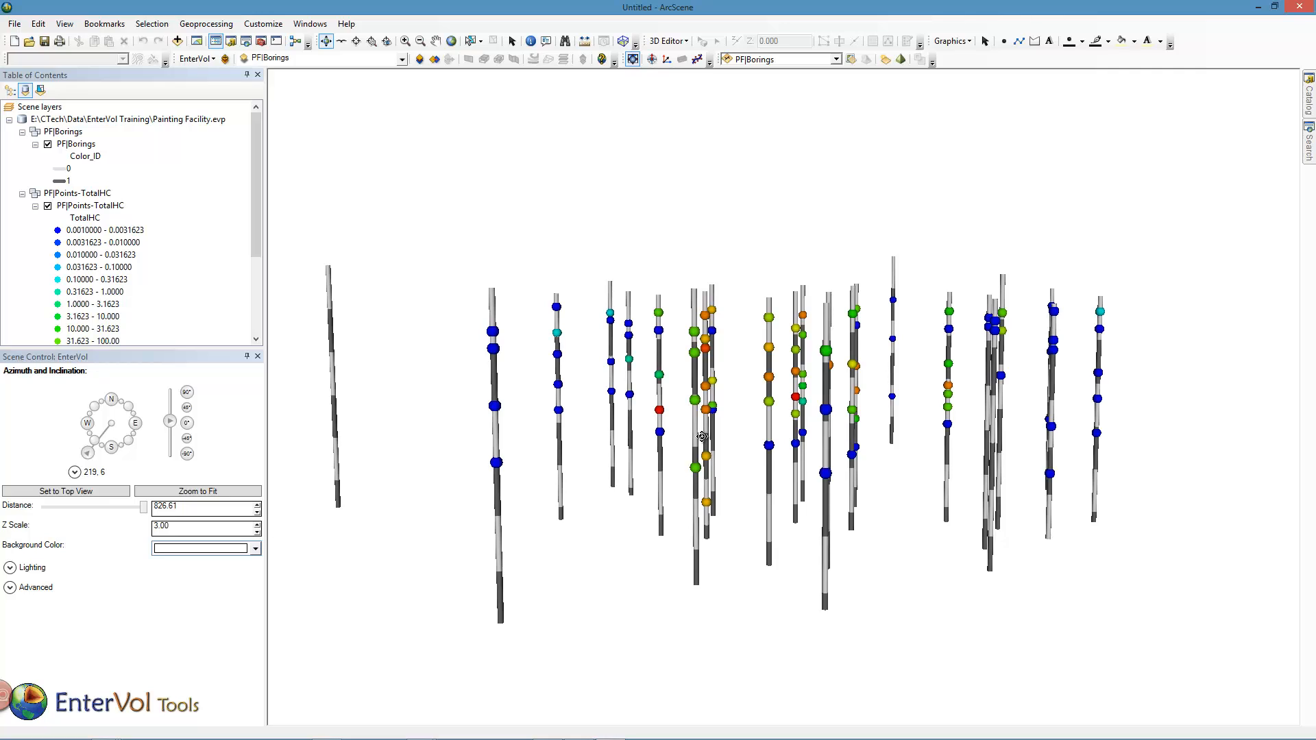
left_click_drag(688, 443, 713, 542)
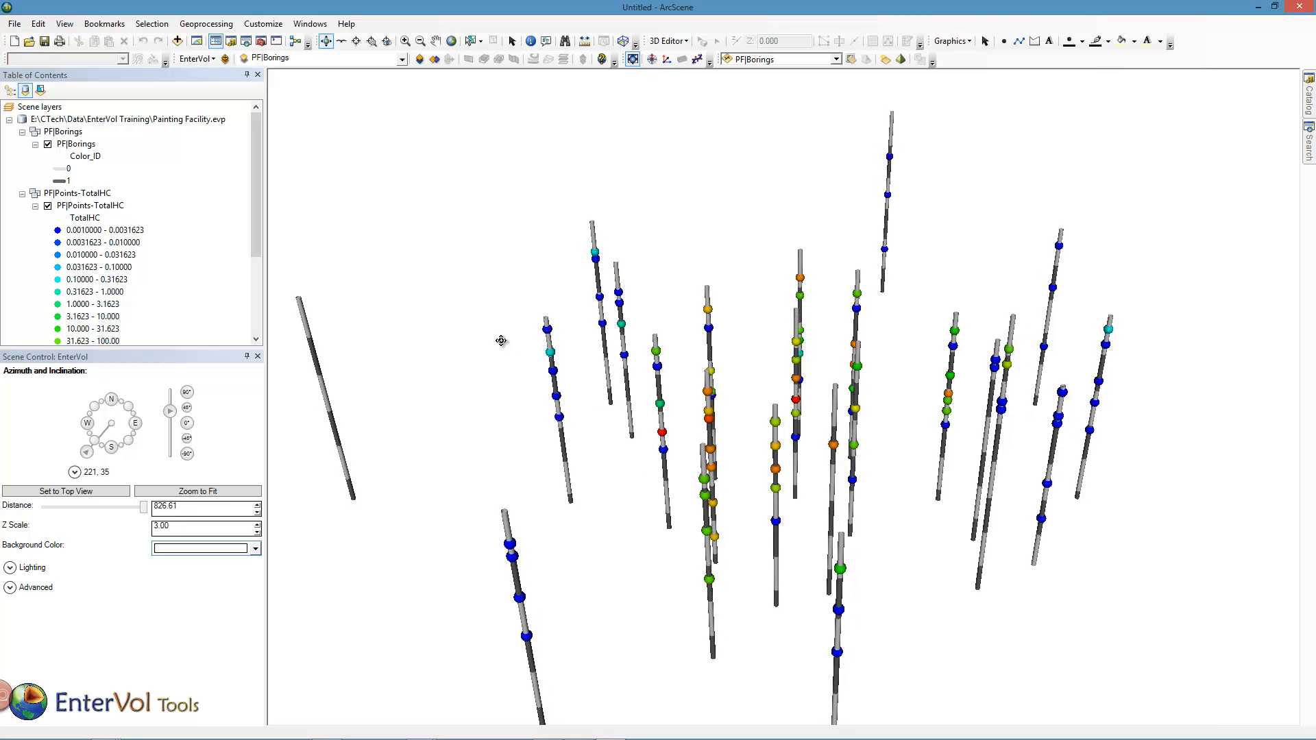
- Add a new model named 2D of type XY Grid to the PF site
left_click(213, 59)
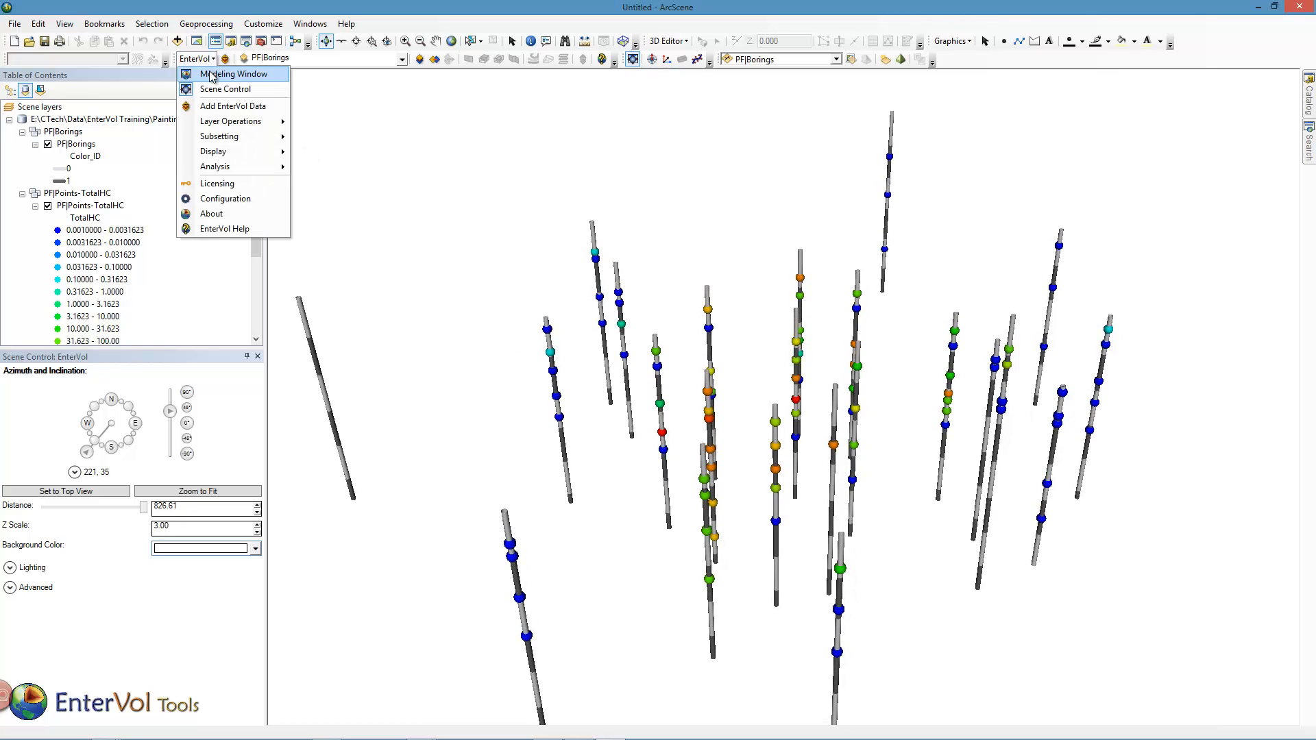
left_click(217, 74)
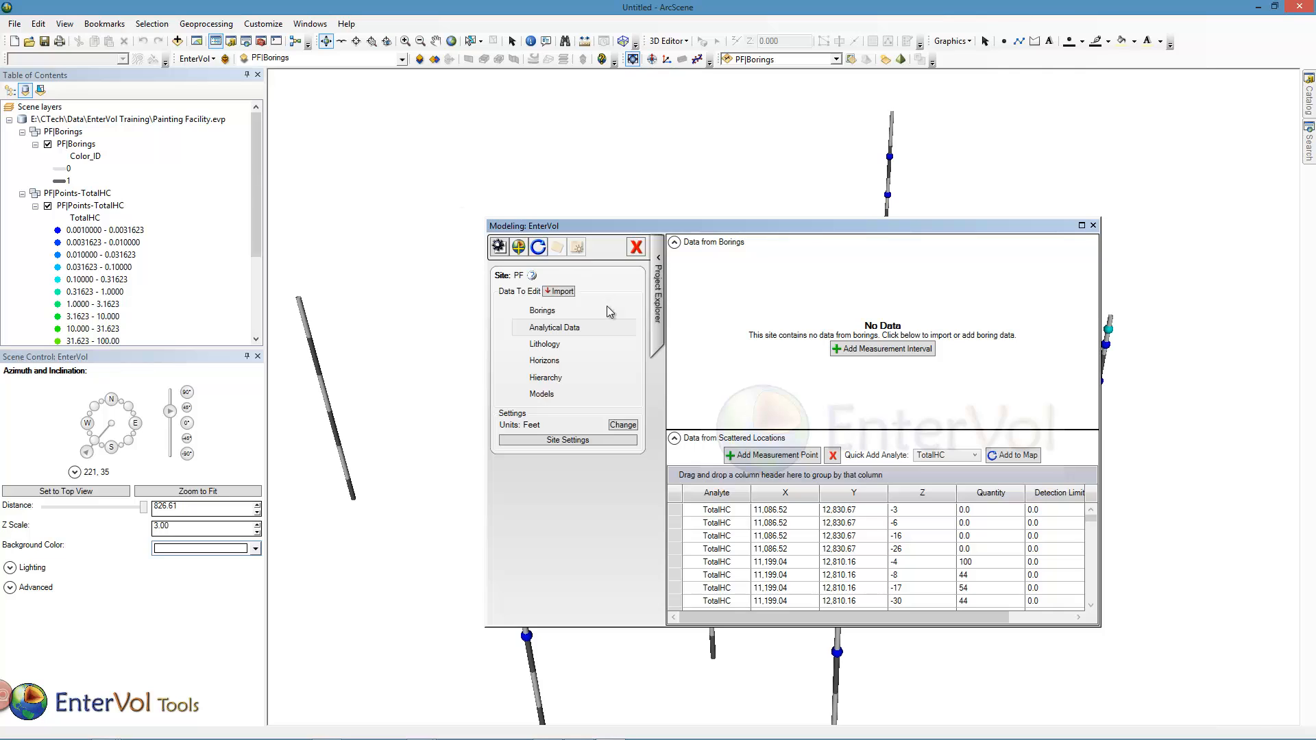
left_click(543, 393)
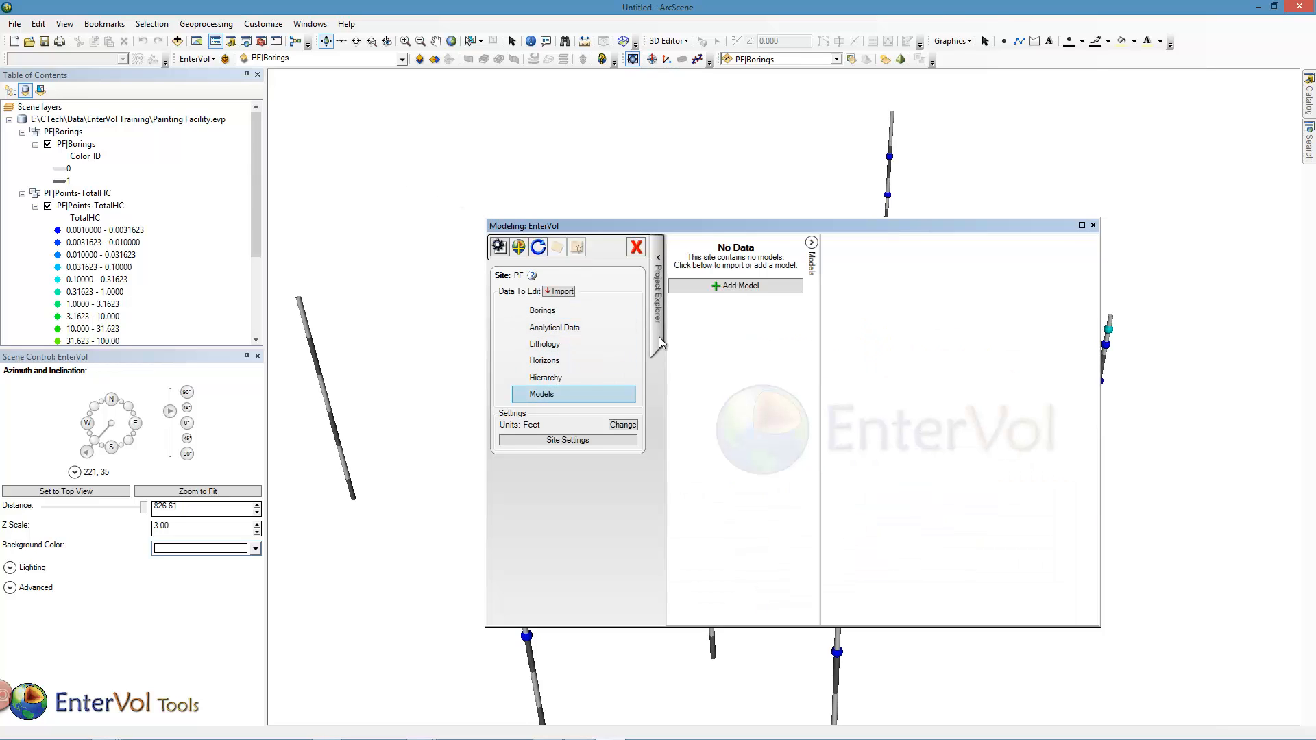
left_click(713, 285)
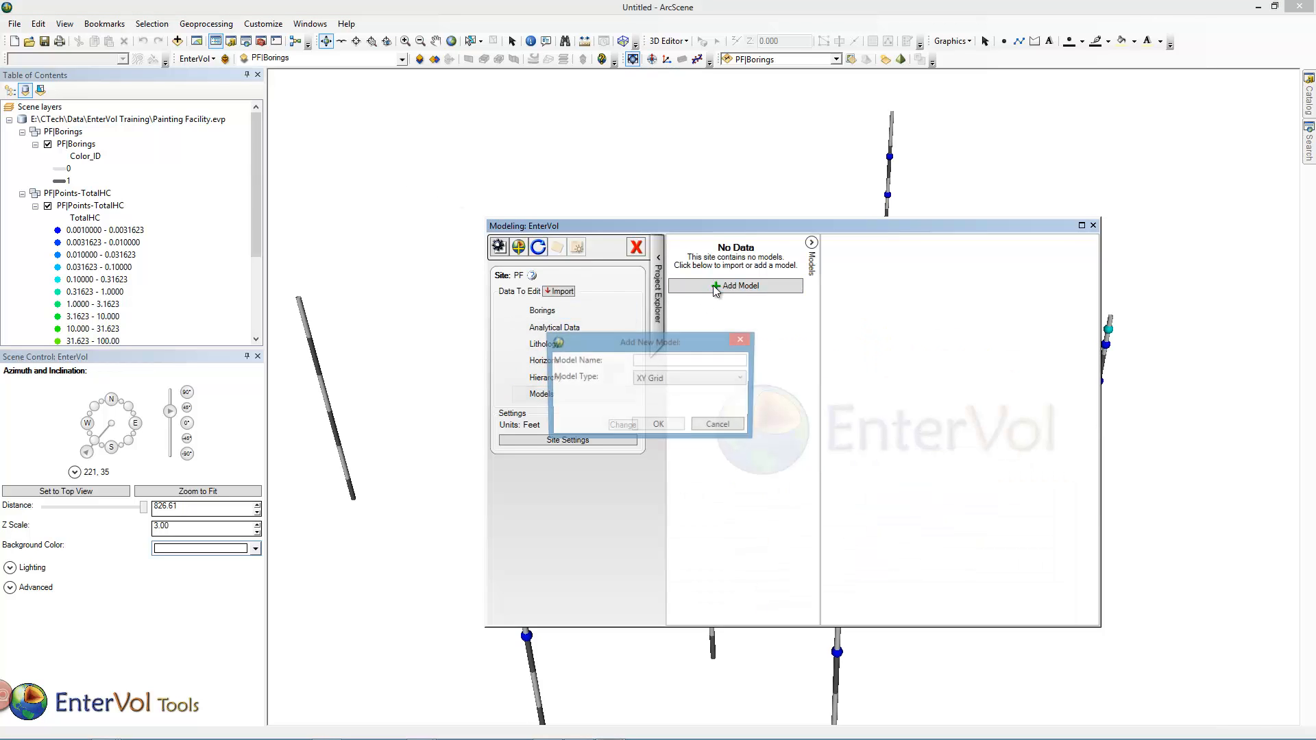
left_click(659, 379)
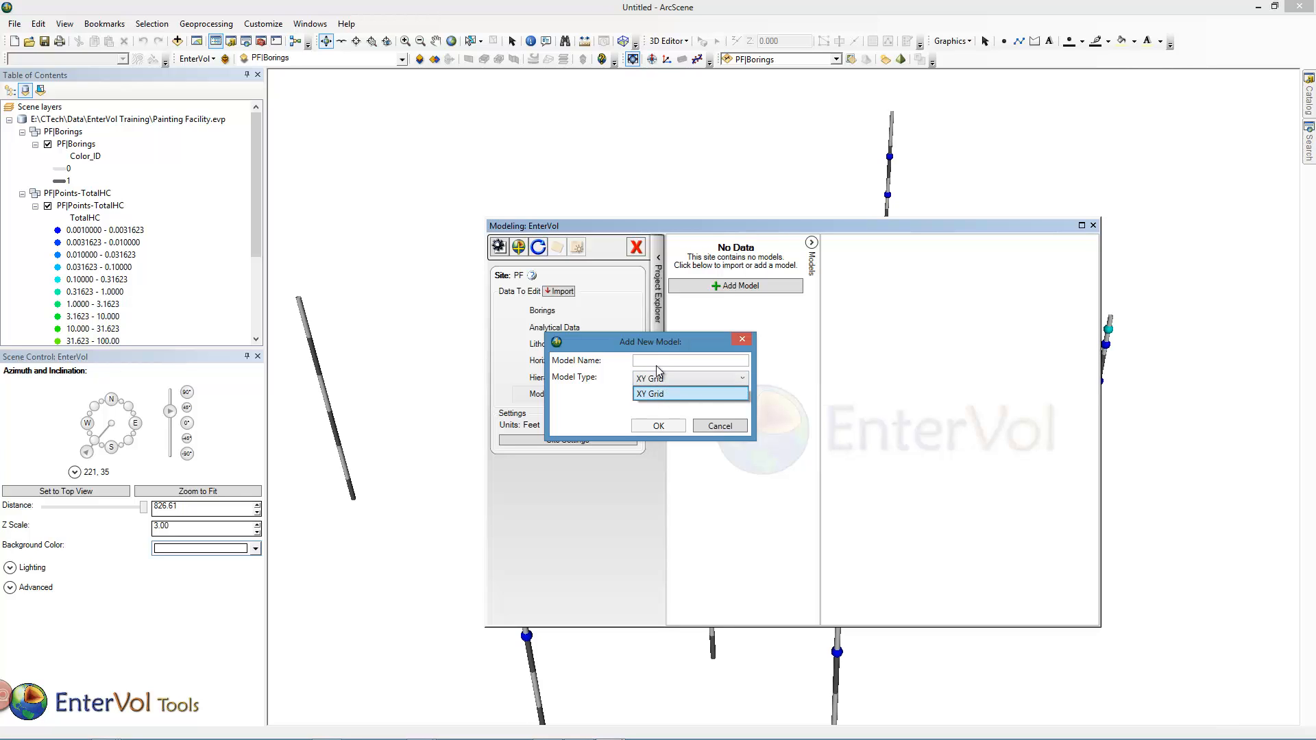
left_click(657, 362)
type("2D")
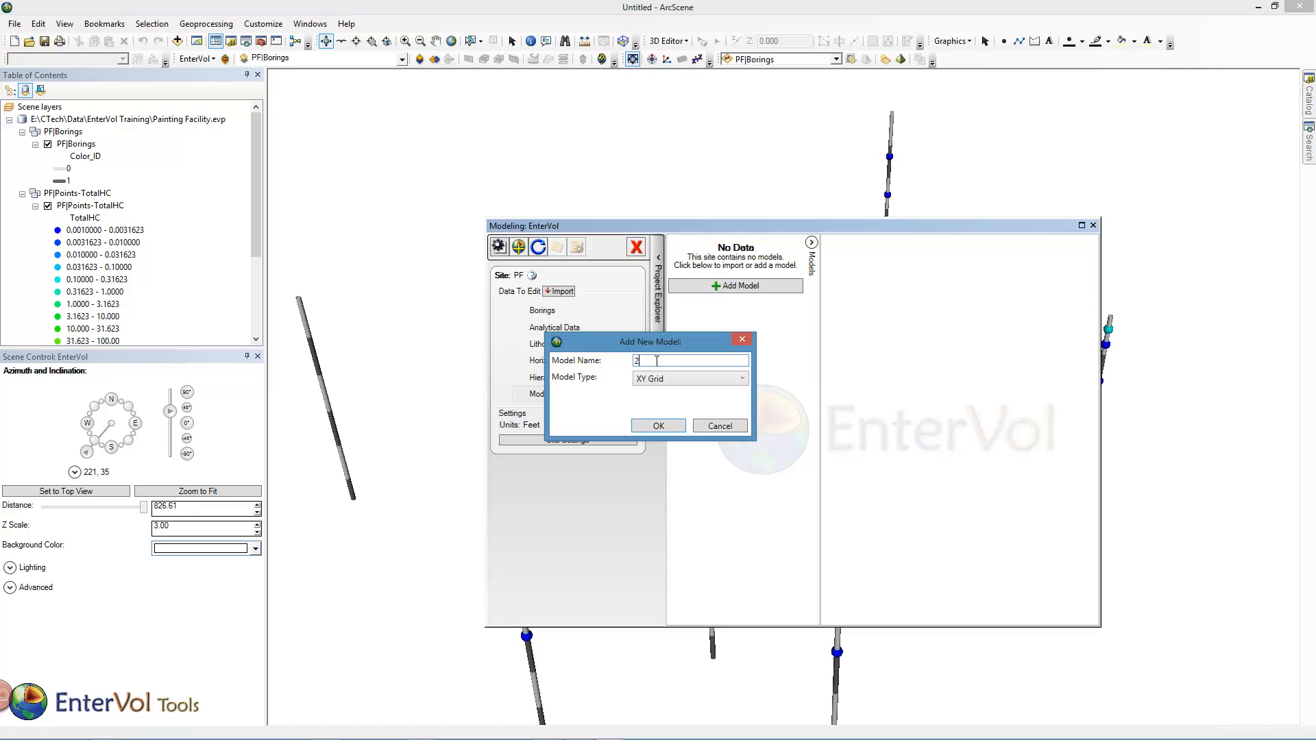
left_click(658, 426)
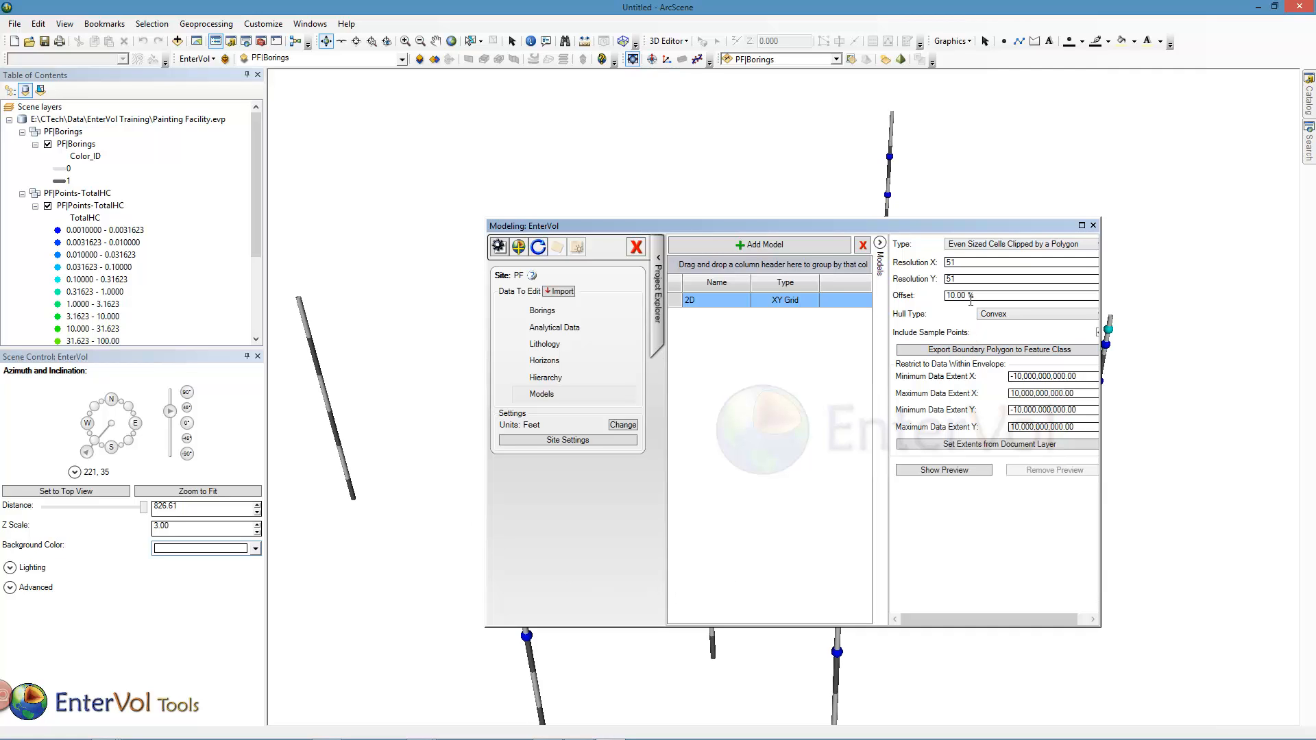
- Set the 2D grid's offset to 5%, show its preview in the scene and close the modeling window
left_click(902, 297)
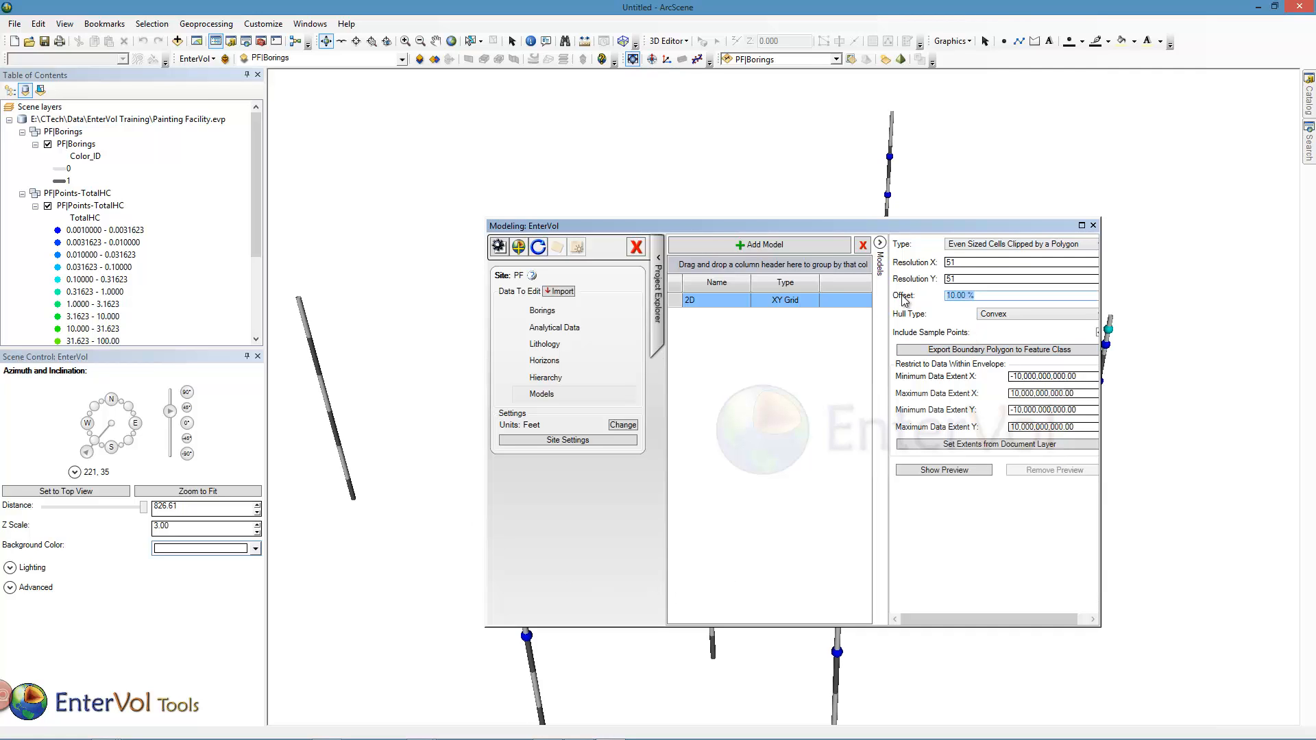
type("5")
left_click(952, 471)
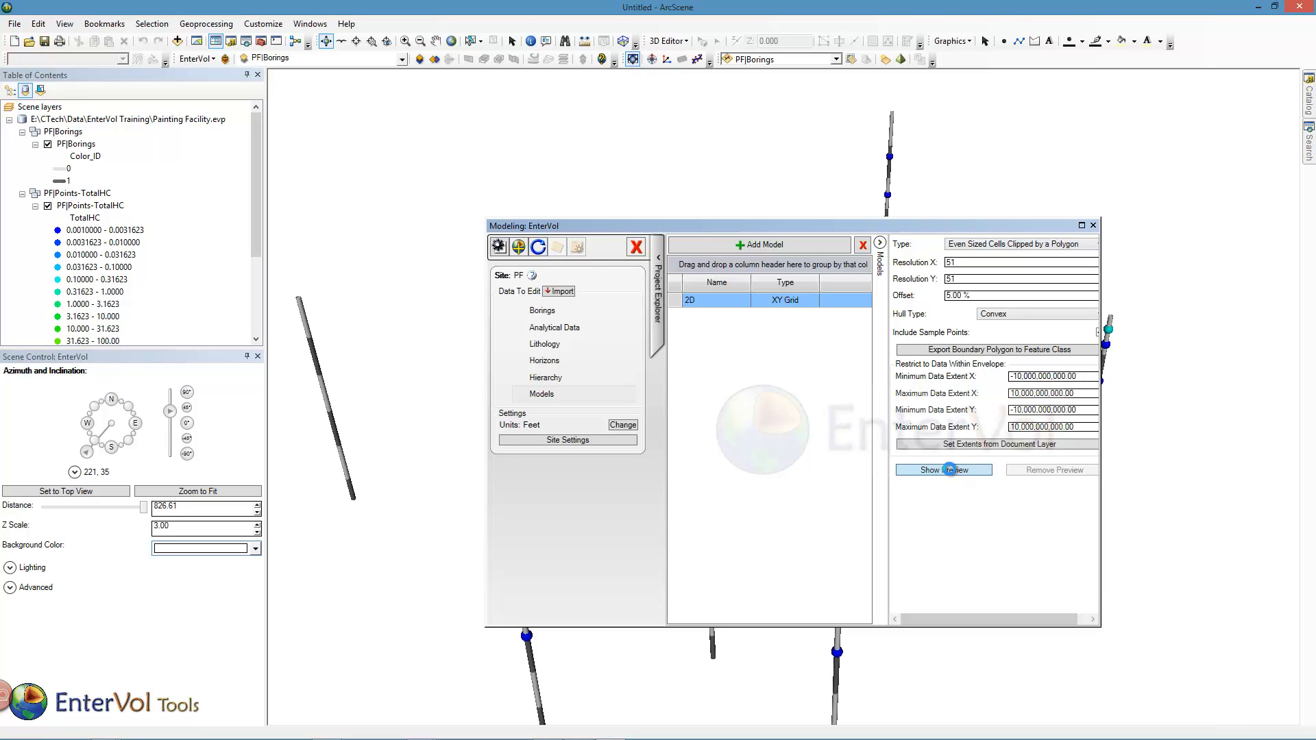
left_click(1093, 226)
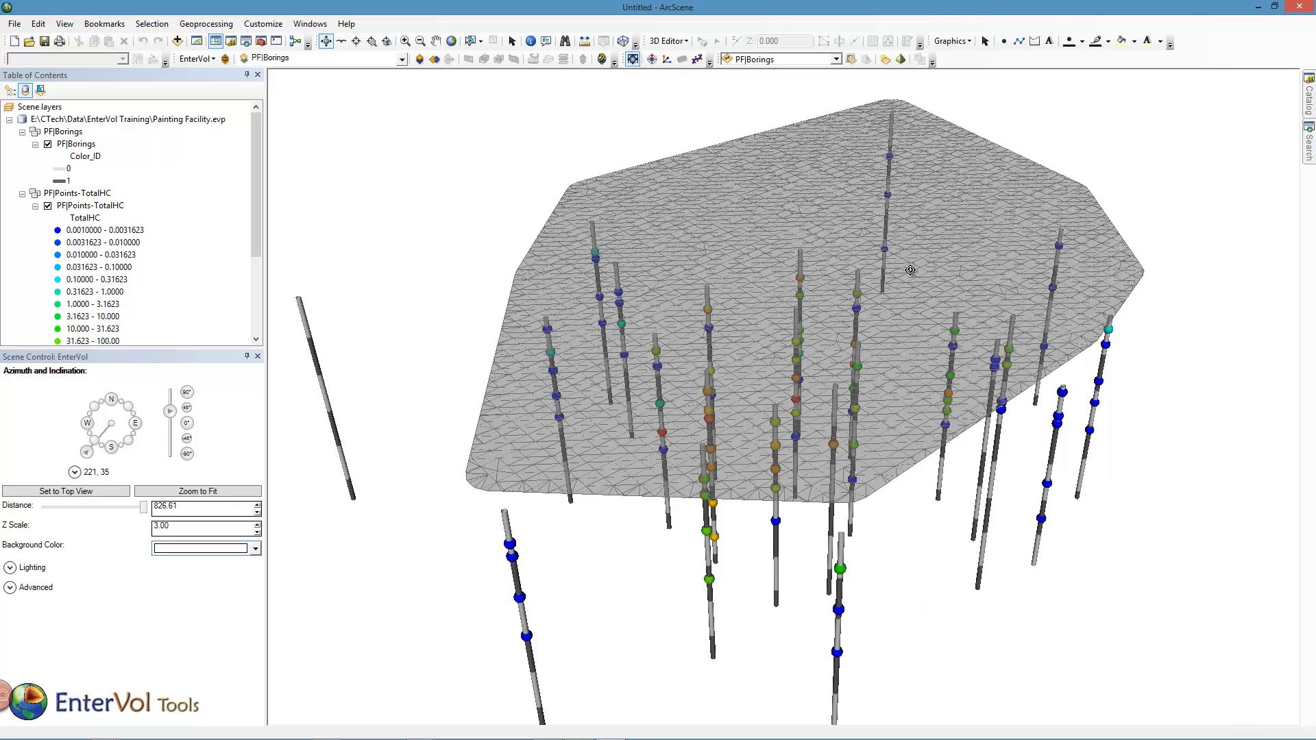
- Switch to the top view and examine the 2D grid's cells and boundary around the borings
left_click(114, 492)
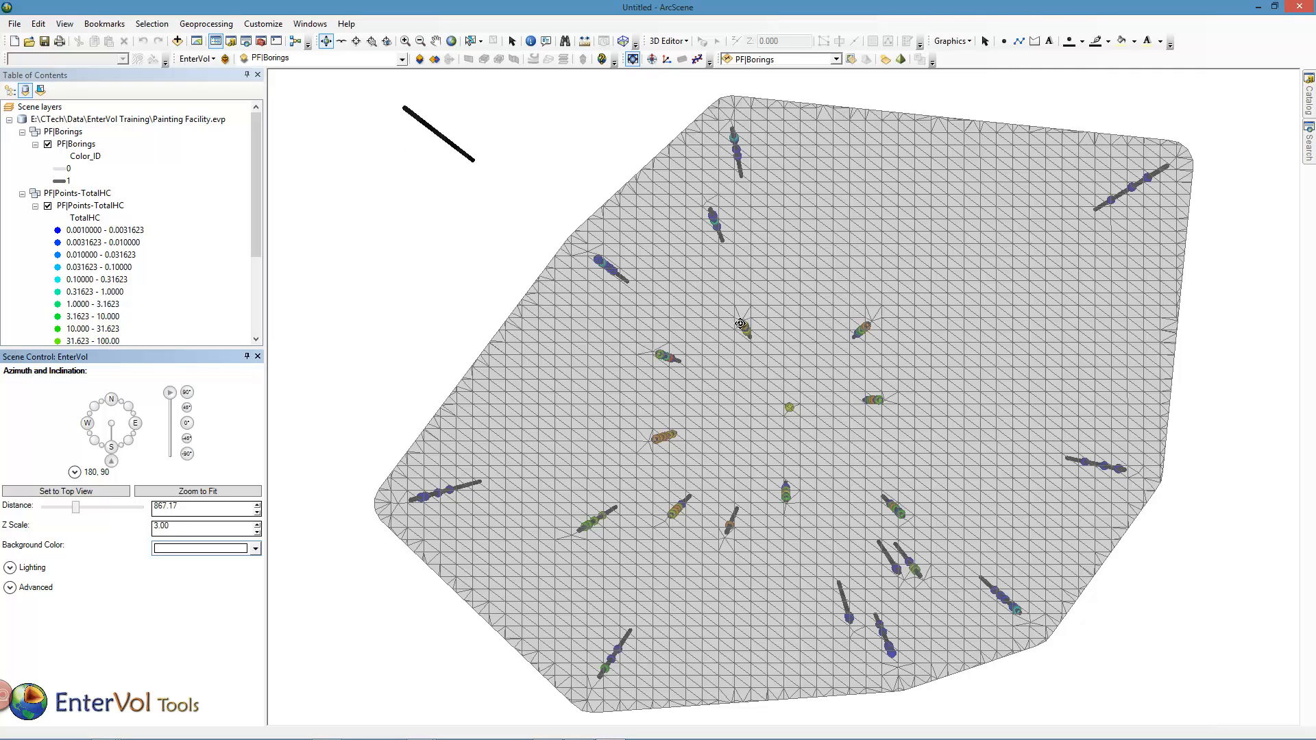
left_click_drag(739, 326, 736, 296)
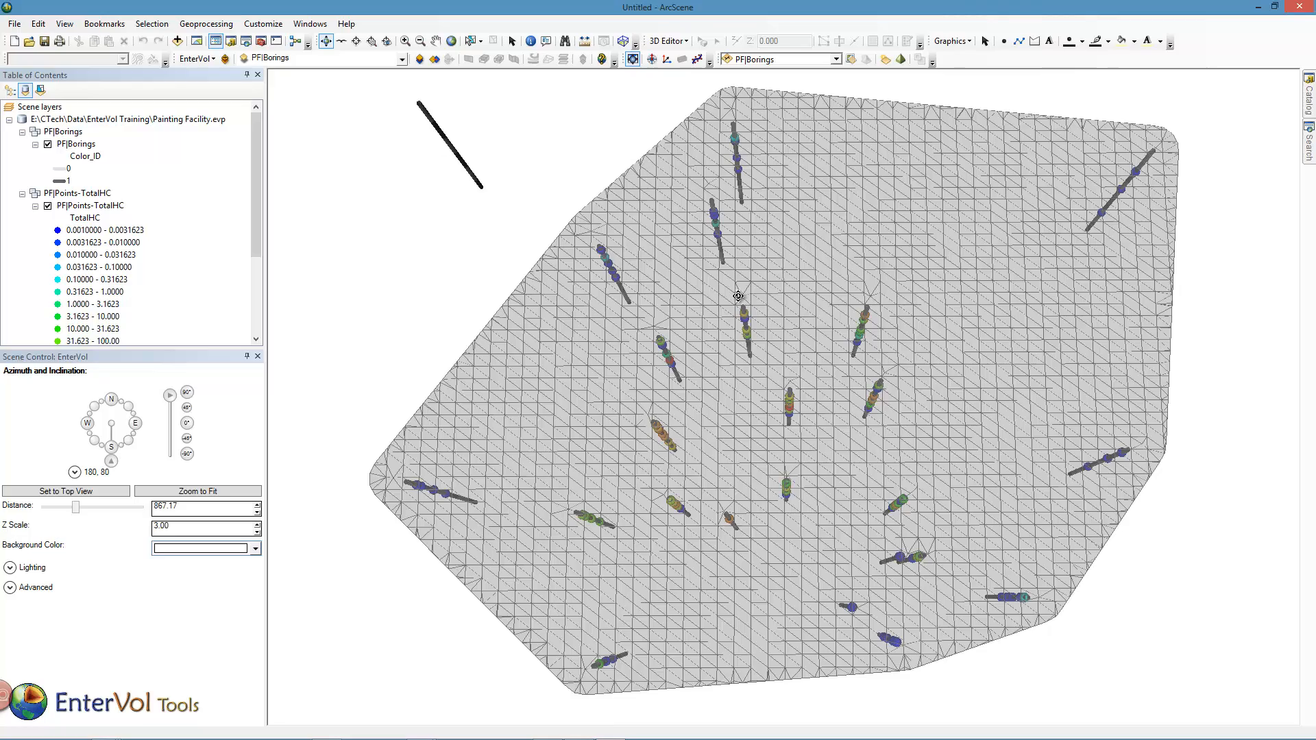
left_click_drag(862, 329, 851, 357)
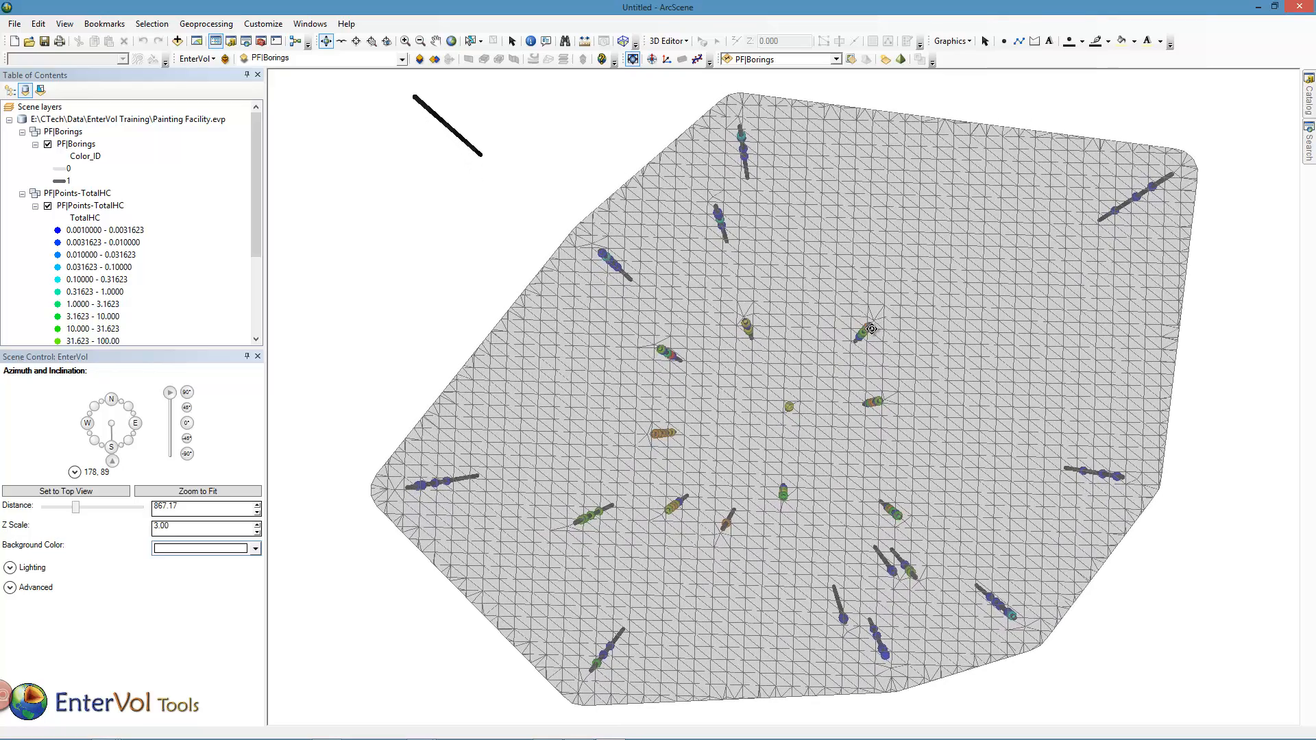
left_click_drag(744, 336, 845, 344)
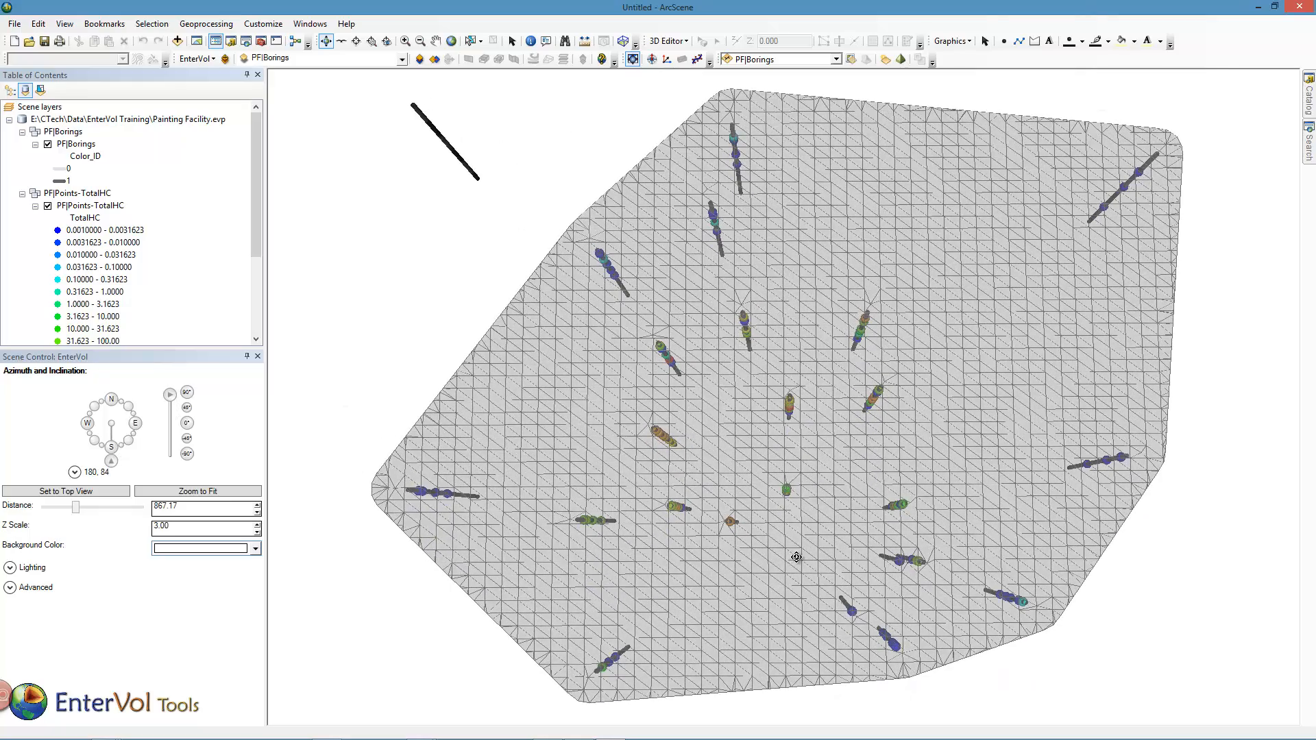
mouse_move(794, 525)
left_mouse_down()
mouse_move(796, 336)
mouse_move(795, 545)
left_mouse_up()
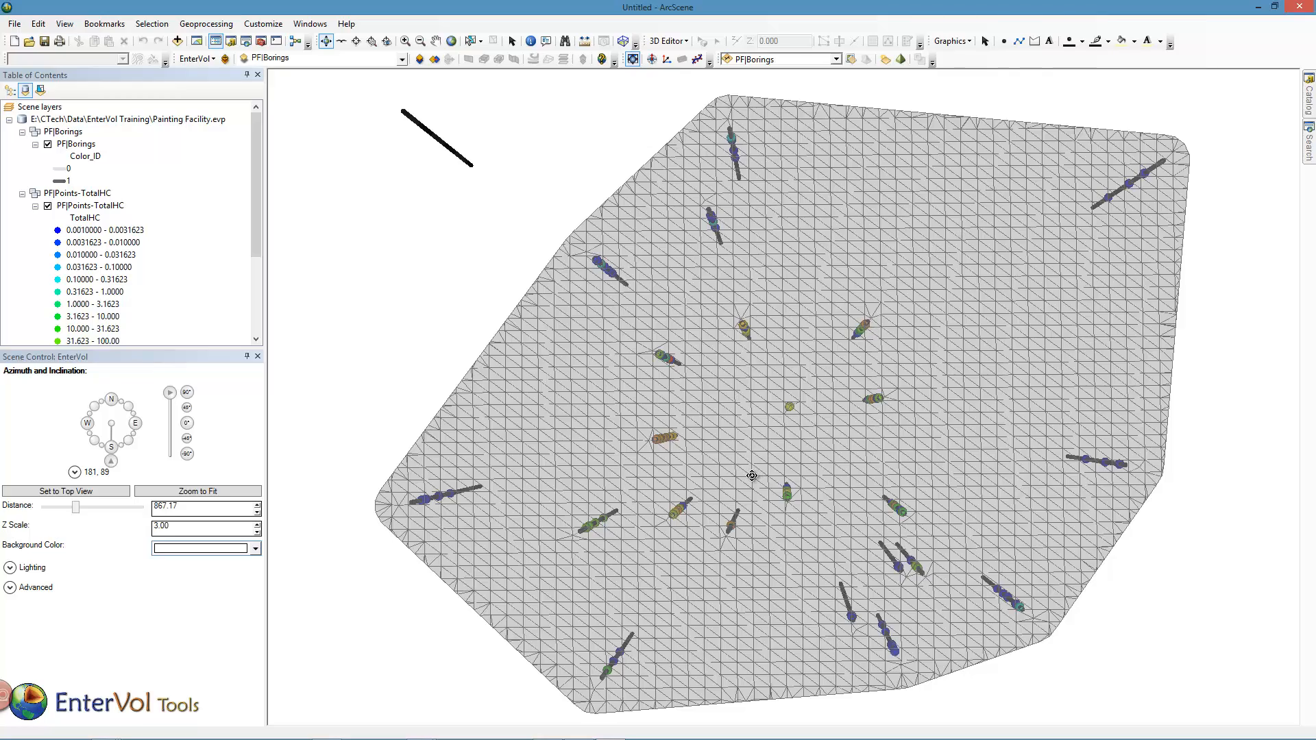
left_click_drag(745, 475, 739, 475)
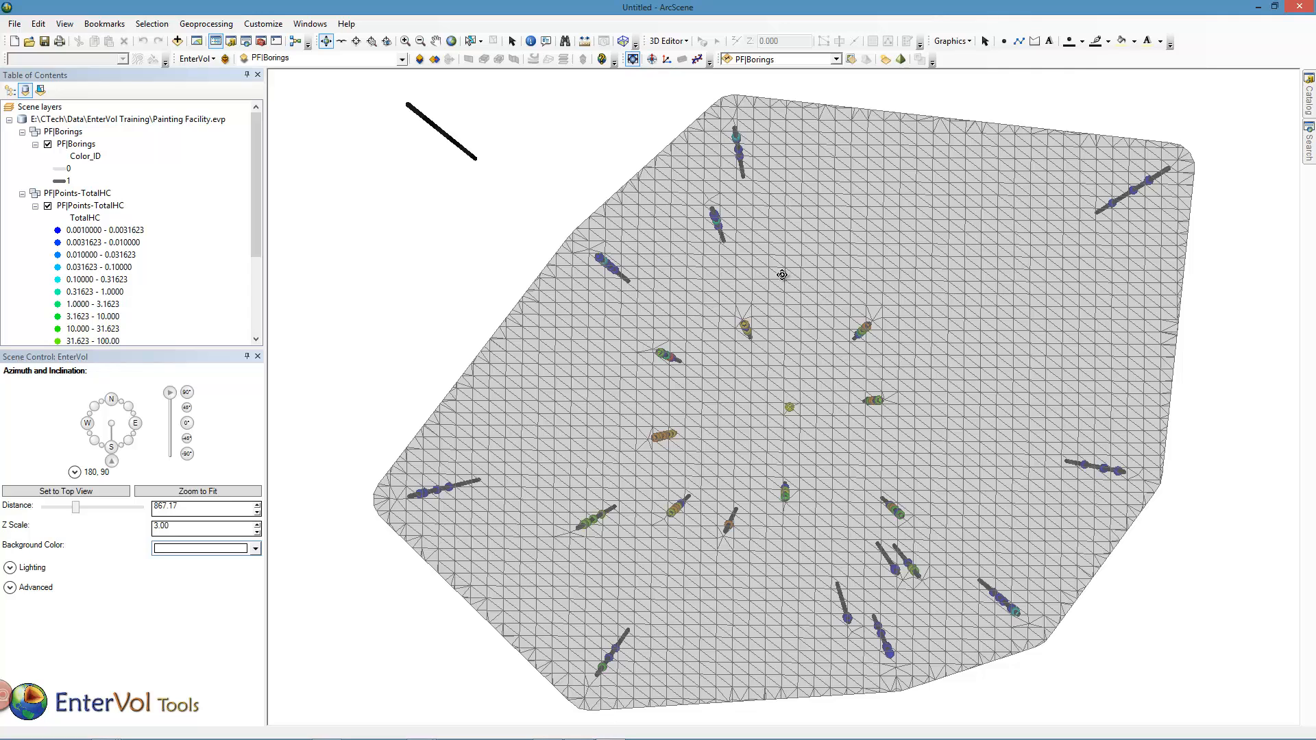
- Reopen the modeling window, set the 2D grid's X resolution to 70 and update the preview
left_click(212, 59)
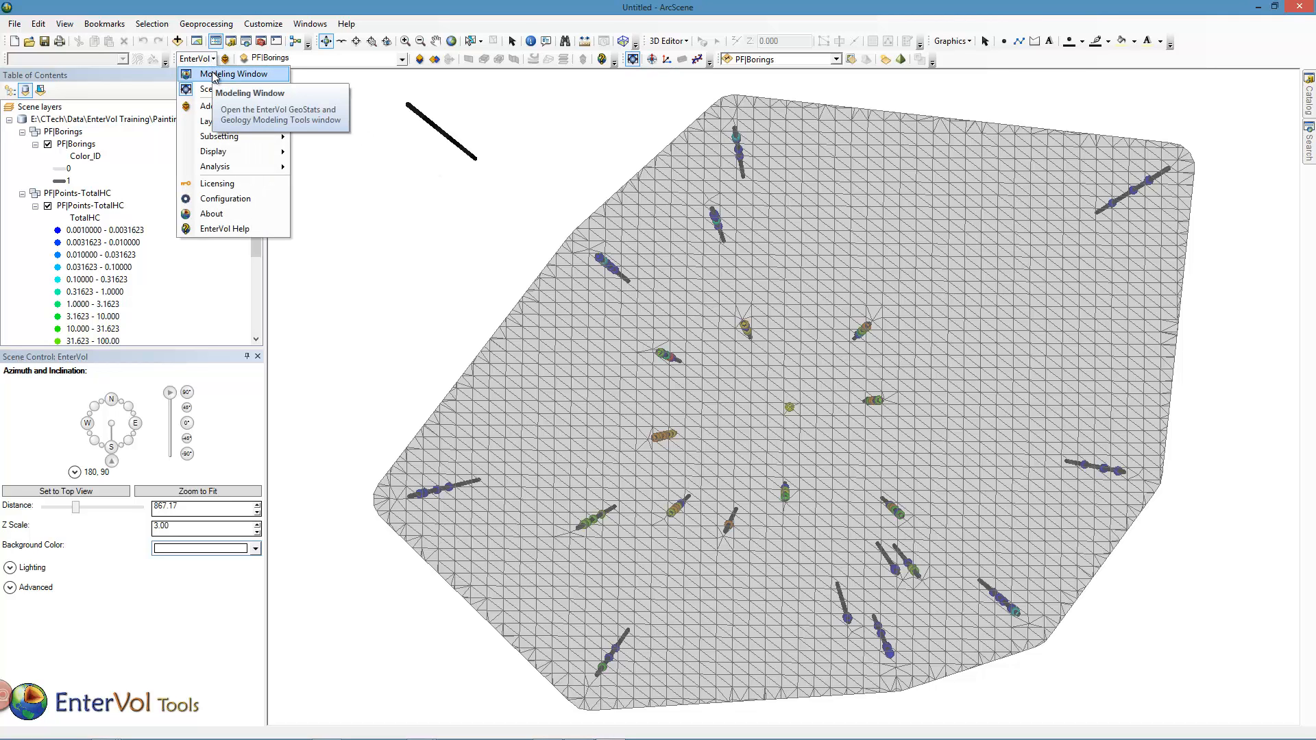
left_click(215, 75)
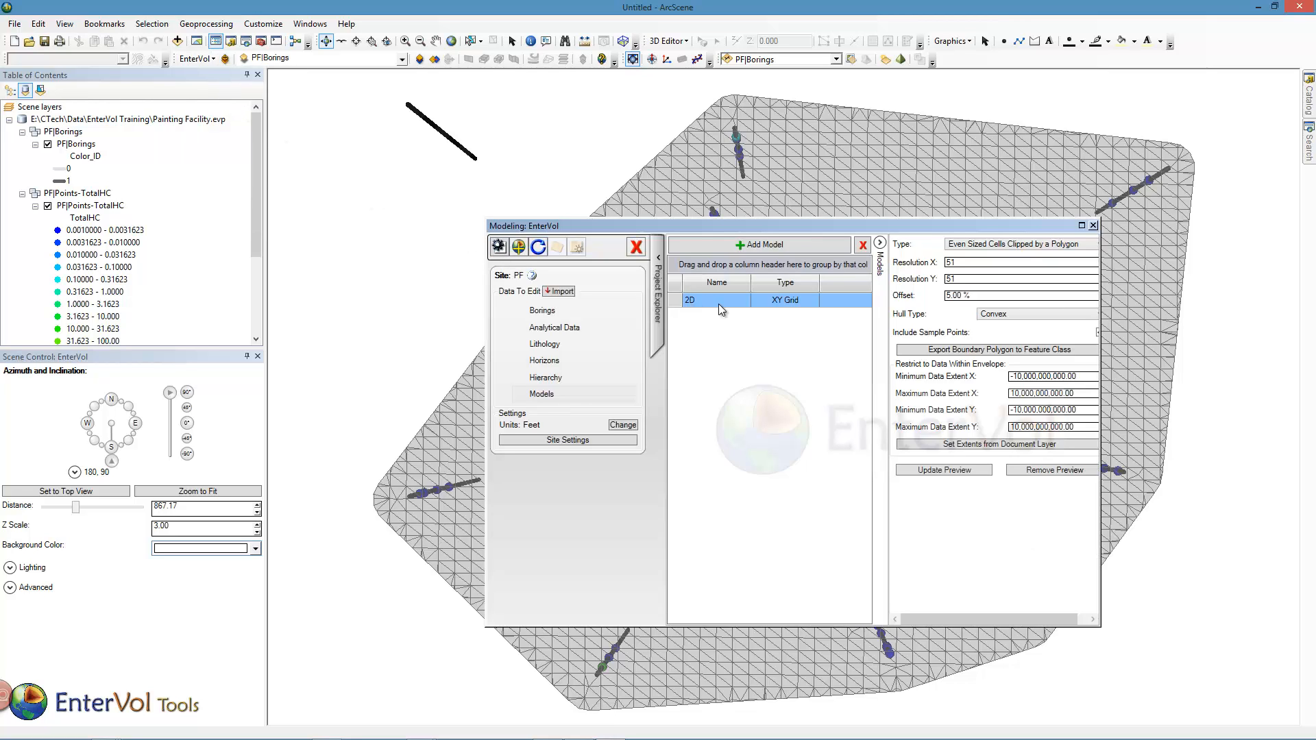
double_click(953, 264)
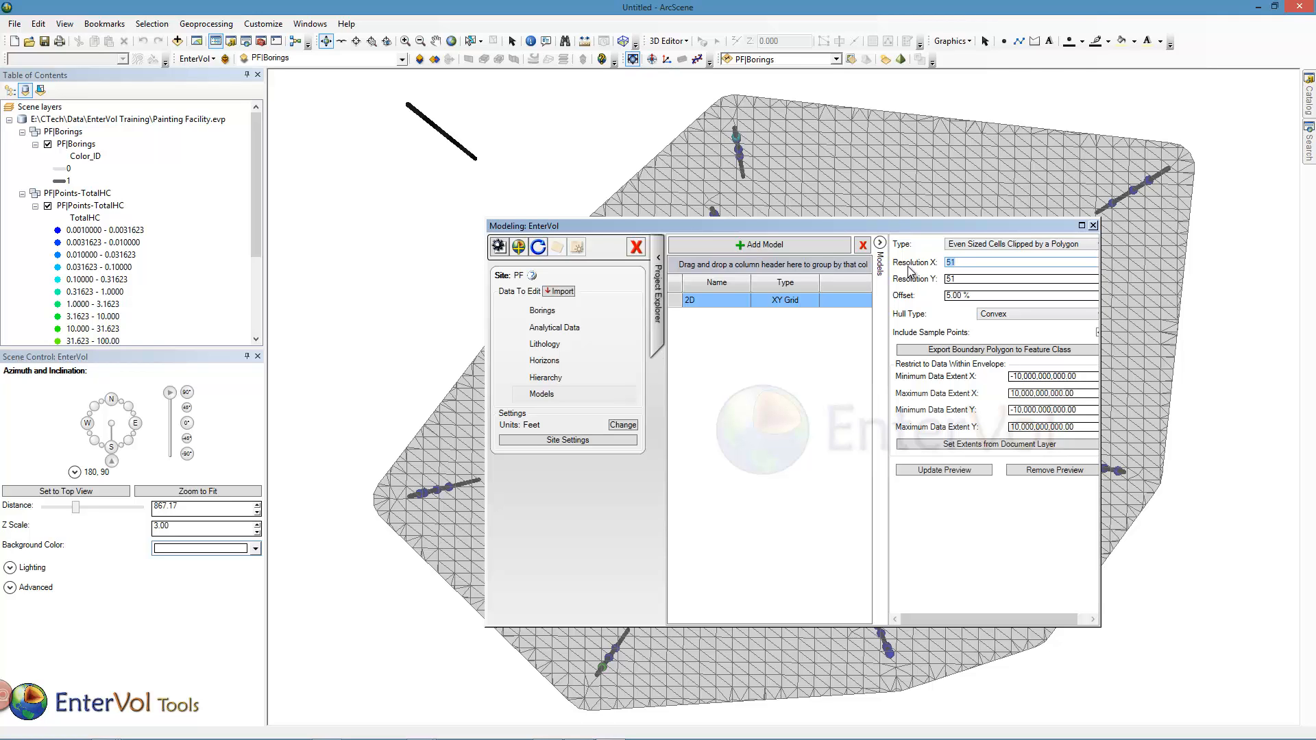
type("70")
left_click(966, 472)
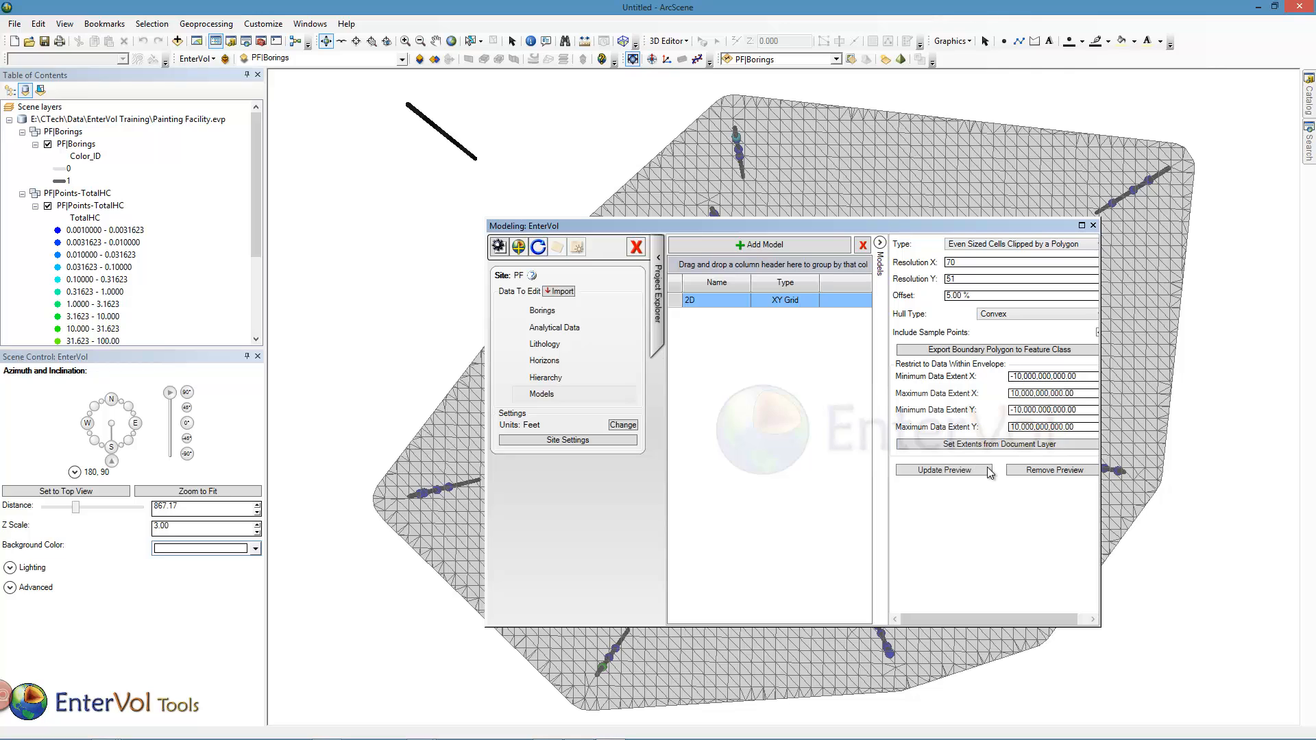
- Add a new model named 3D of type 3D Grid to the site
left_click(743, 250)
left_click(650, 359)
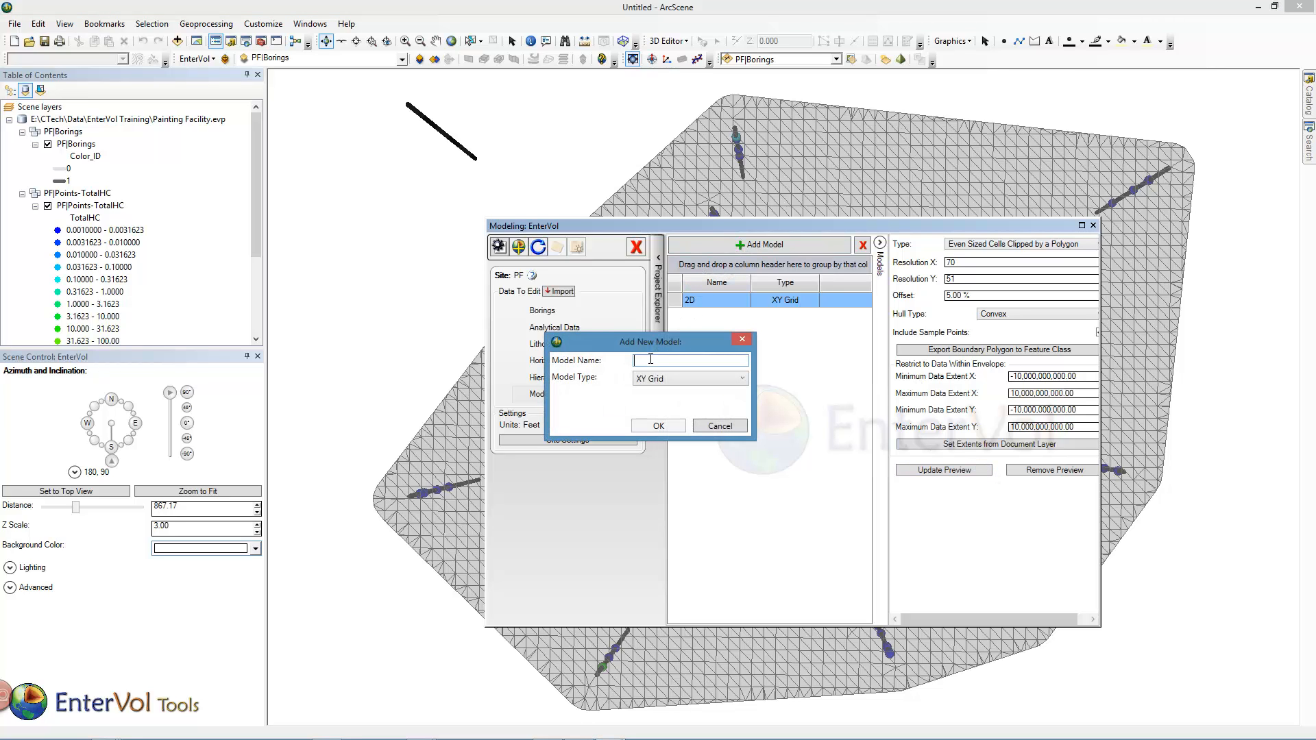
type("3D")
left_click(660, 380)
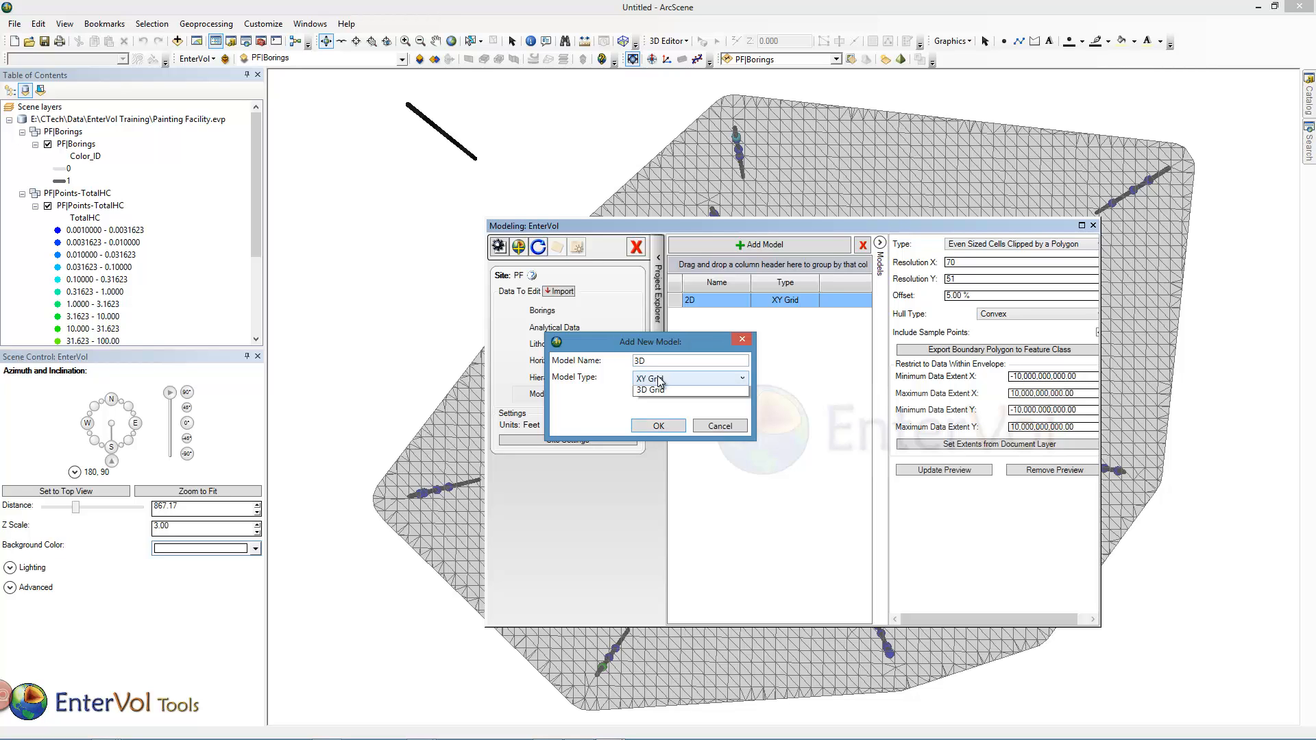
left_click(659, 408)
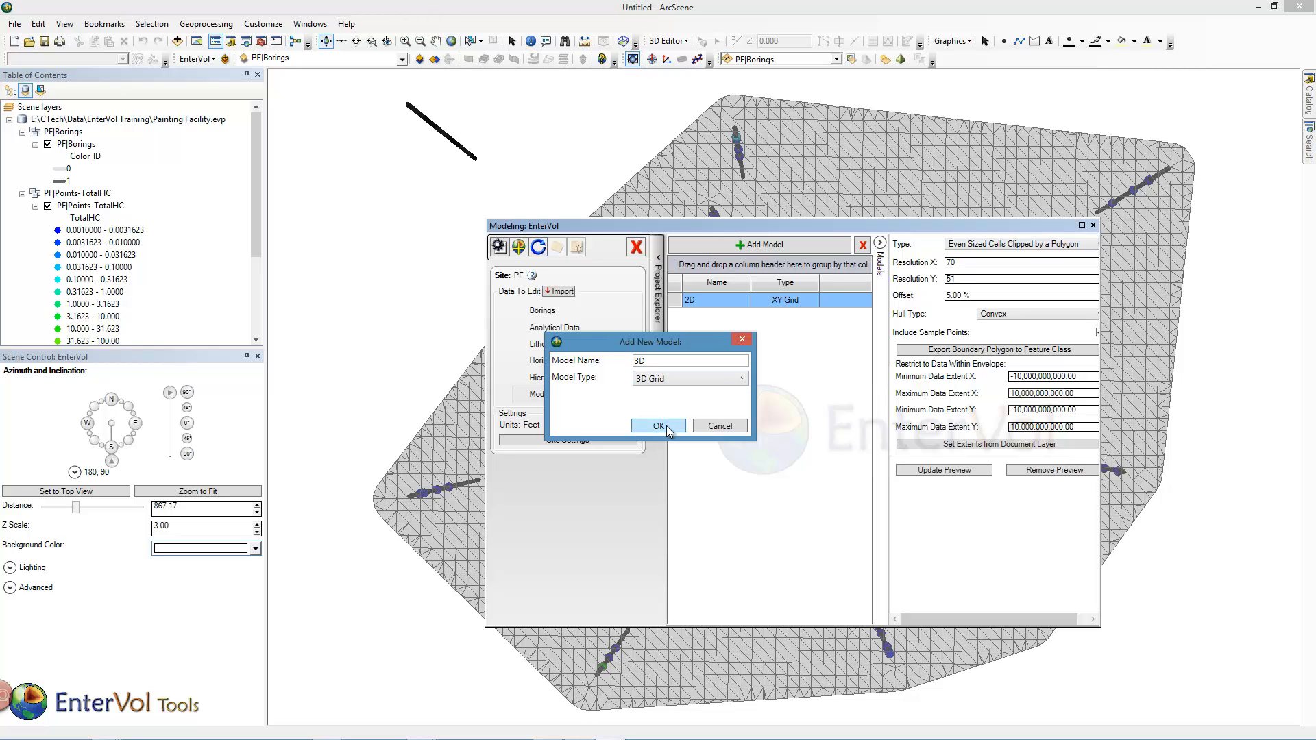
left_click(666, 428)
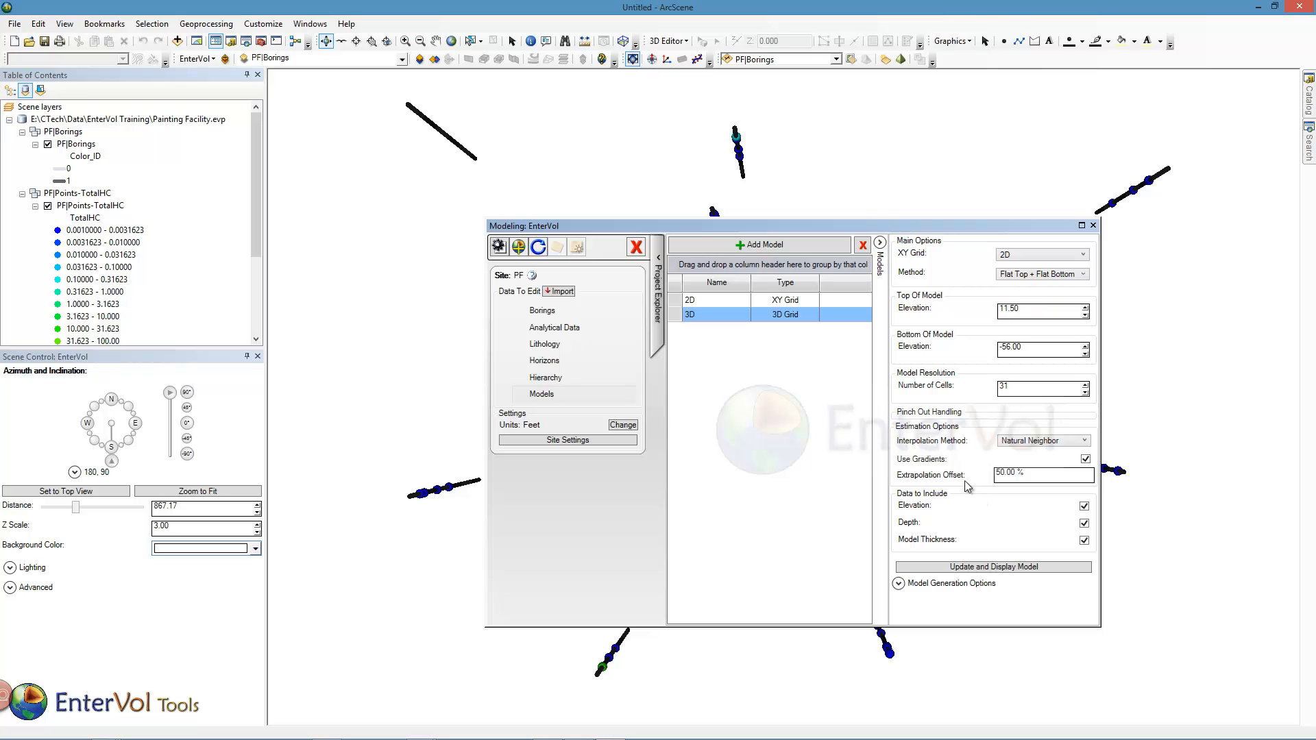
- Generate and display the 3D model coloured by Elevation with 15 fixed breaks, then close the modeling window and view it obliquely
left_click(991, 567)
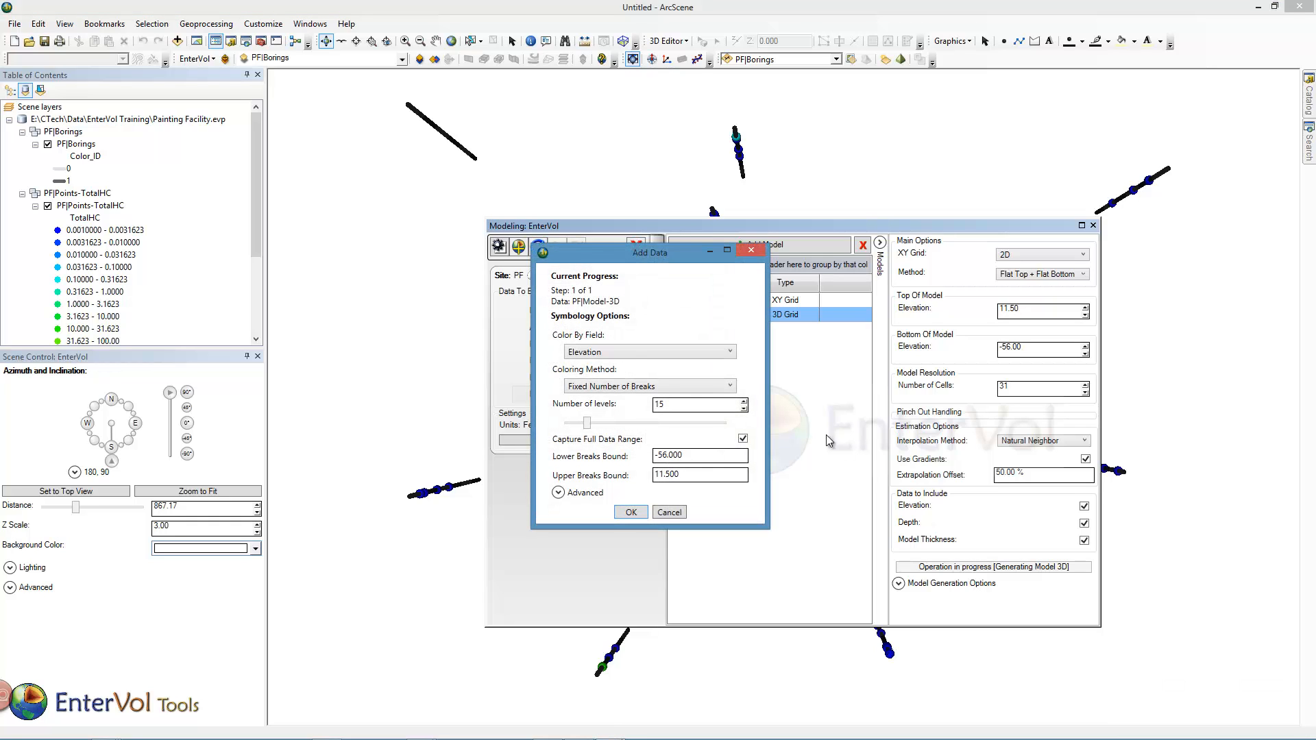
left_click(630, 512)
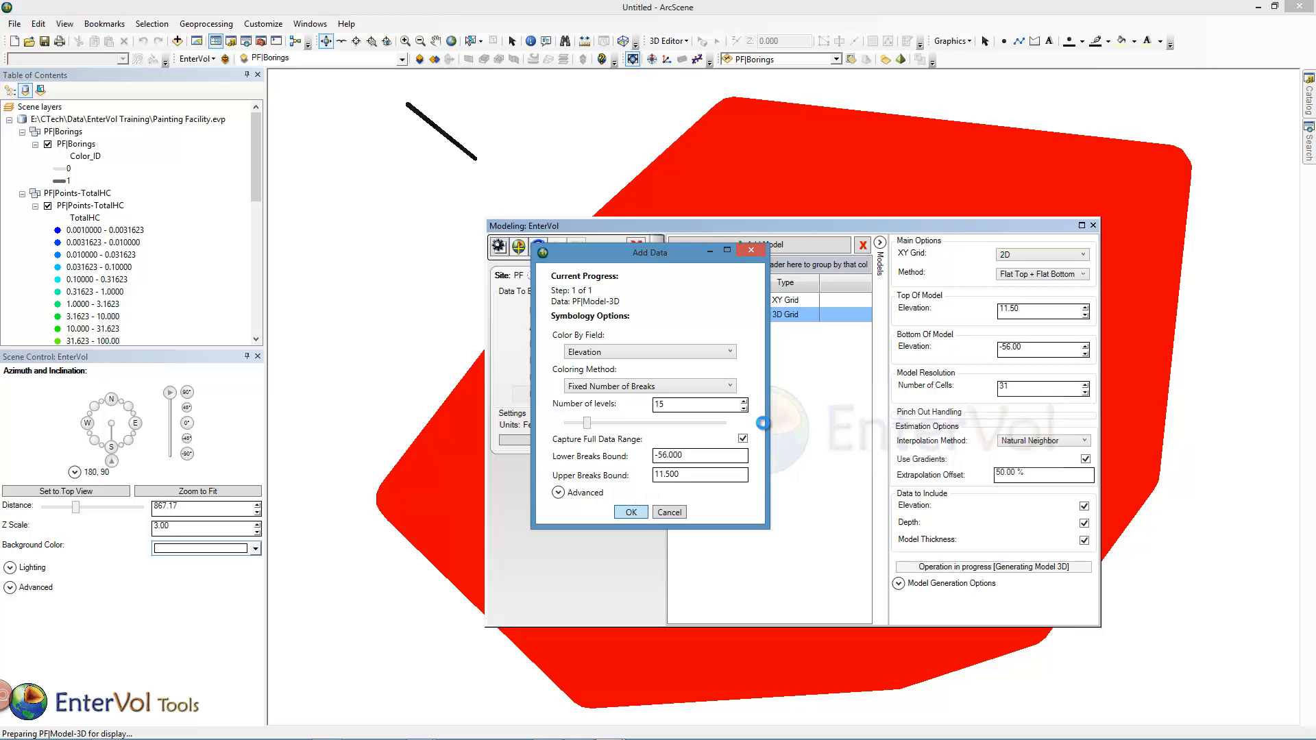
left_click(1093, 226)
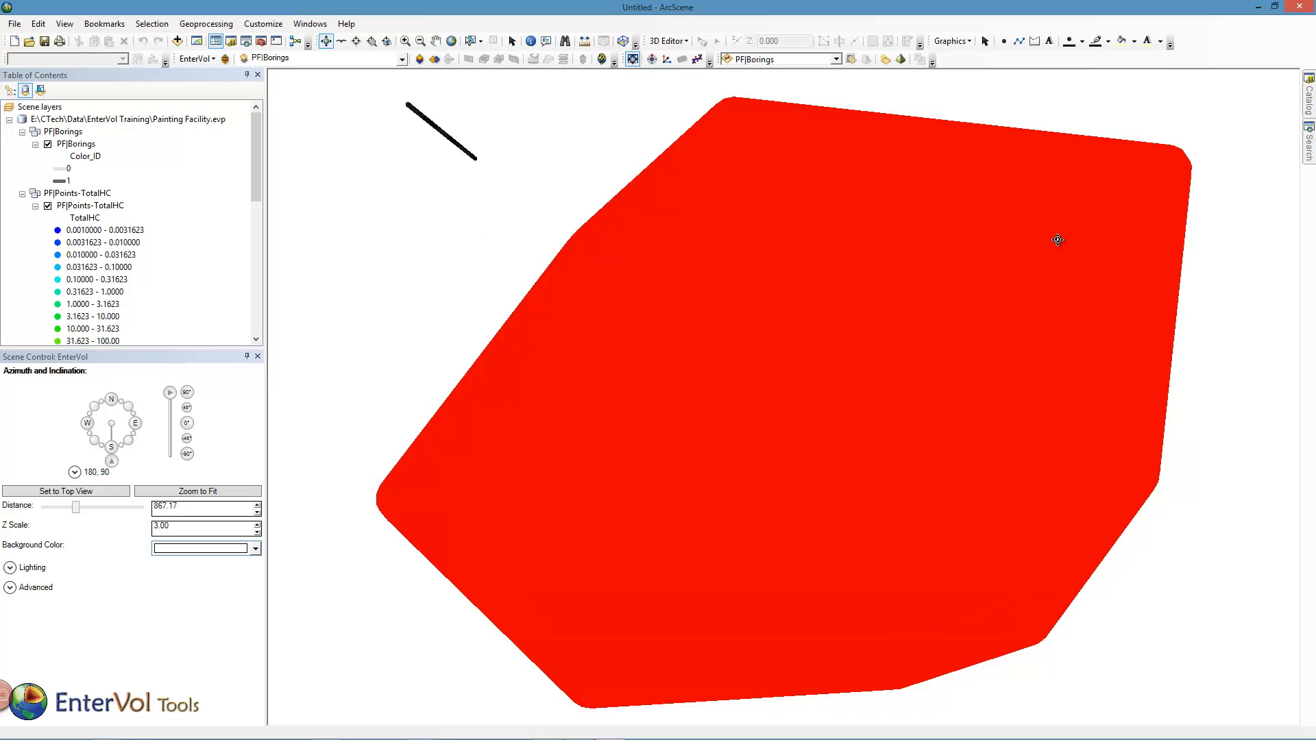
left_click_drag(800, 438, 828, 212)
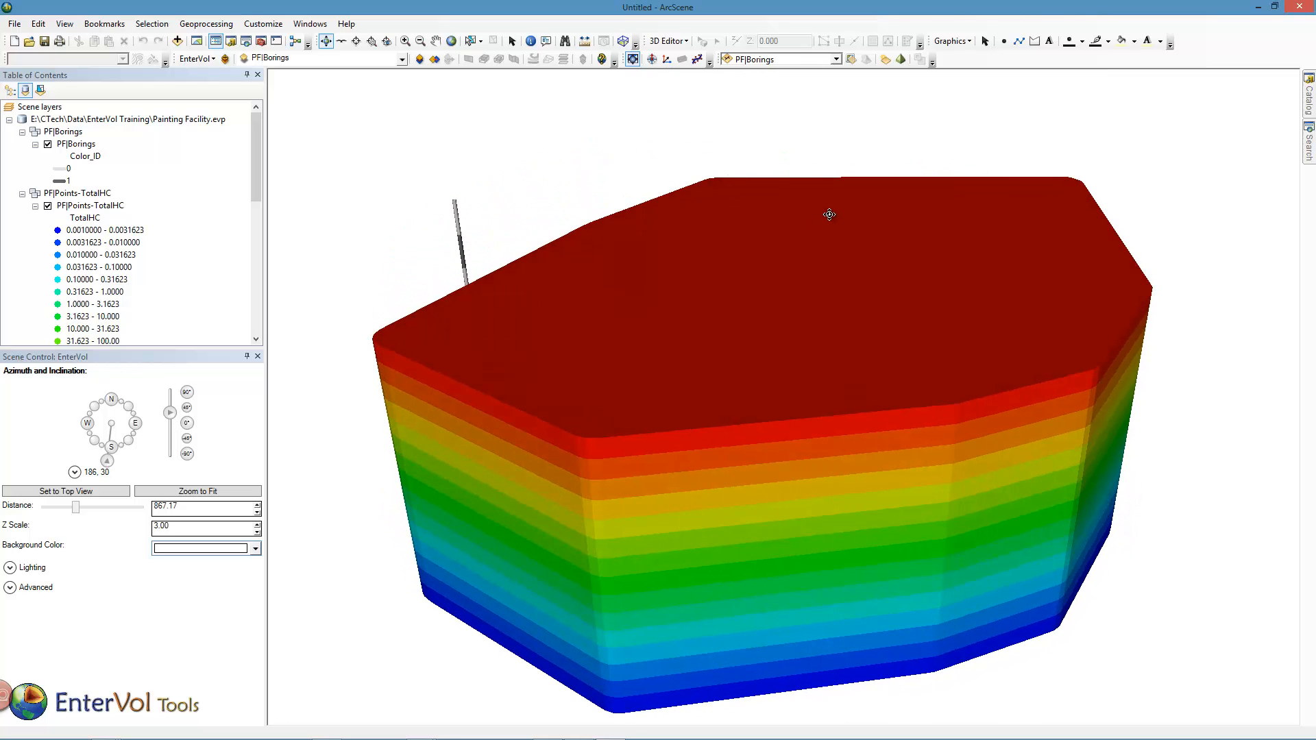
- Make the PF|Model-3D layer semi-transparent and inspect the borings and TotalHC points inside it
left_click(837, 60)
left_click(788, 97)
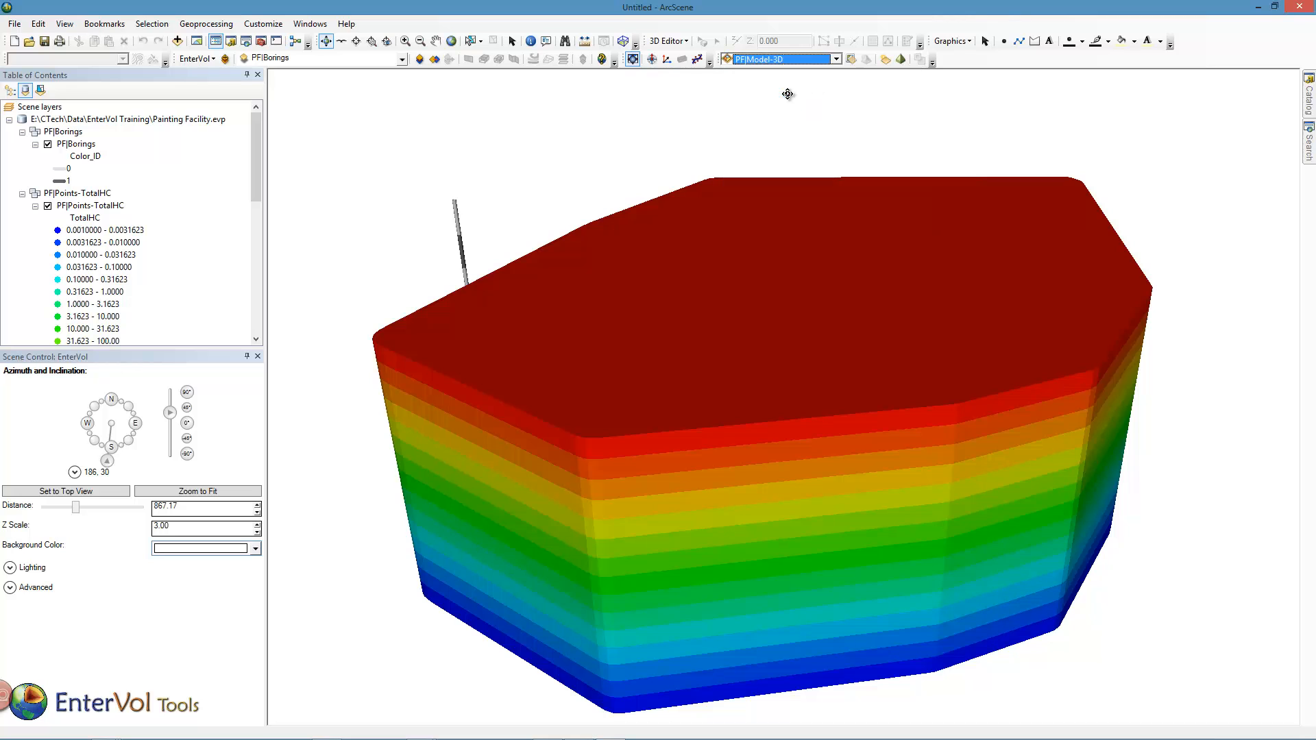
left_click(852, 60)
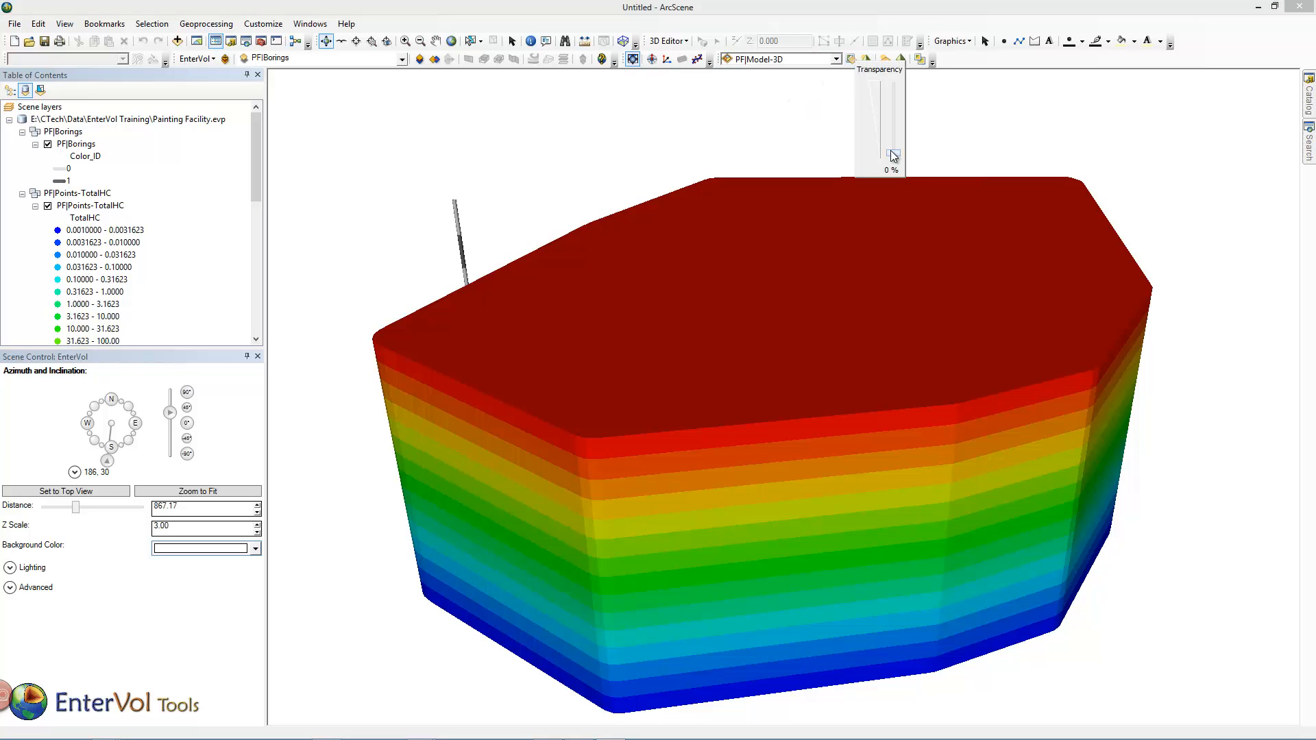
left_click_drag(895, 156, 894, 115)
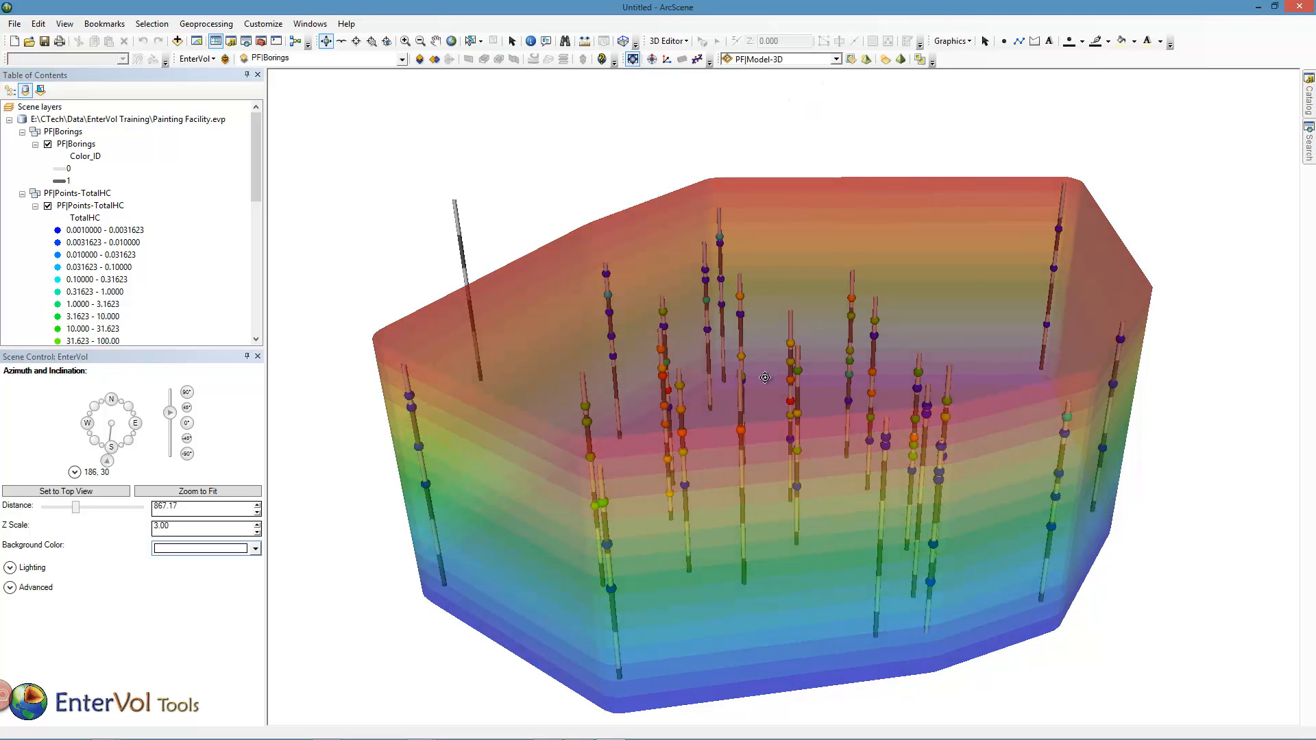
left_click_drag(766, 378, 769, 288)
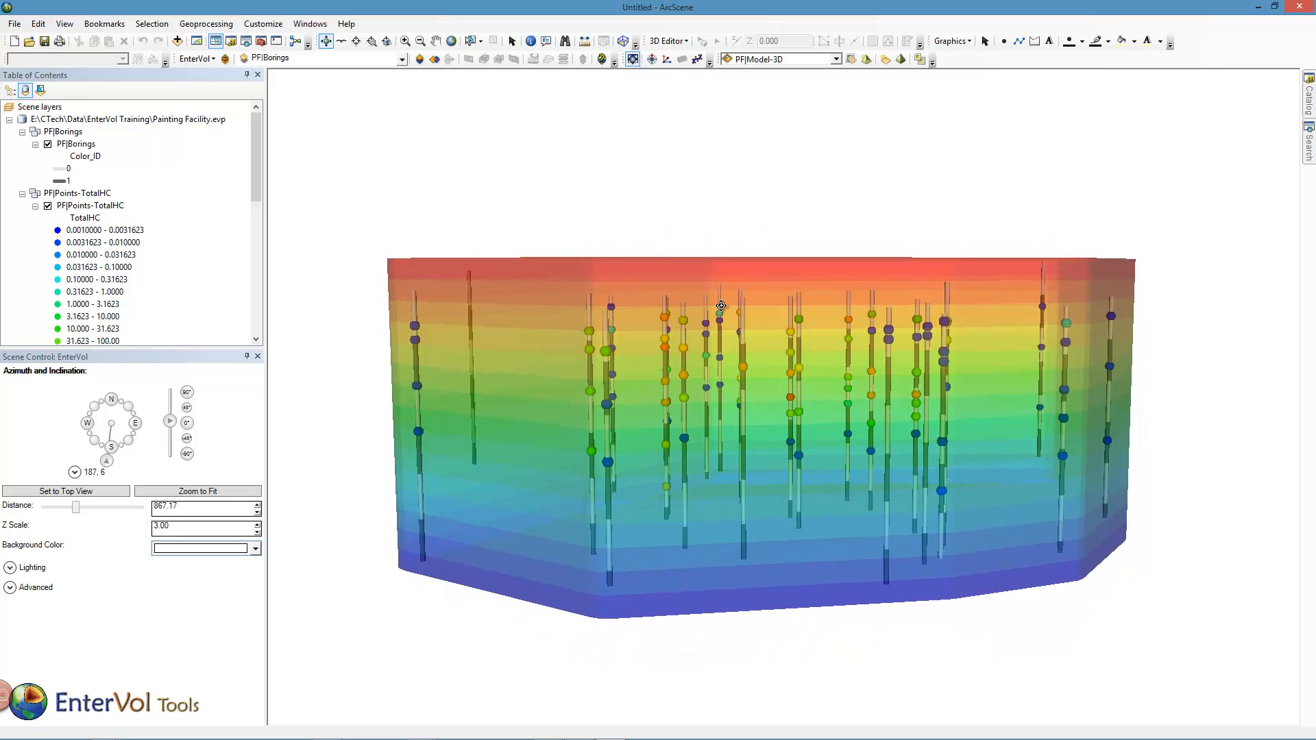
left_click_drag(641, 295, 641, 293)
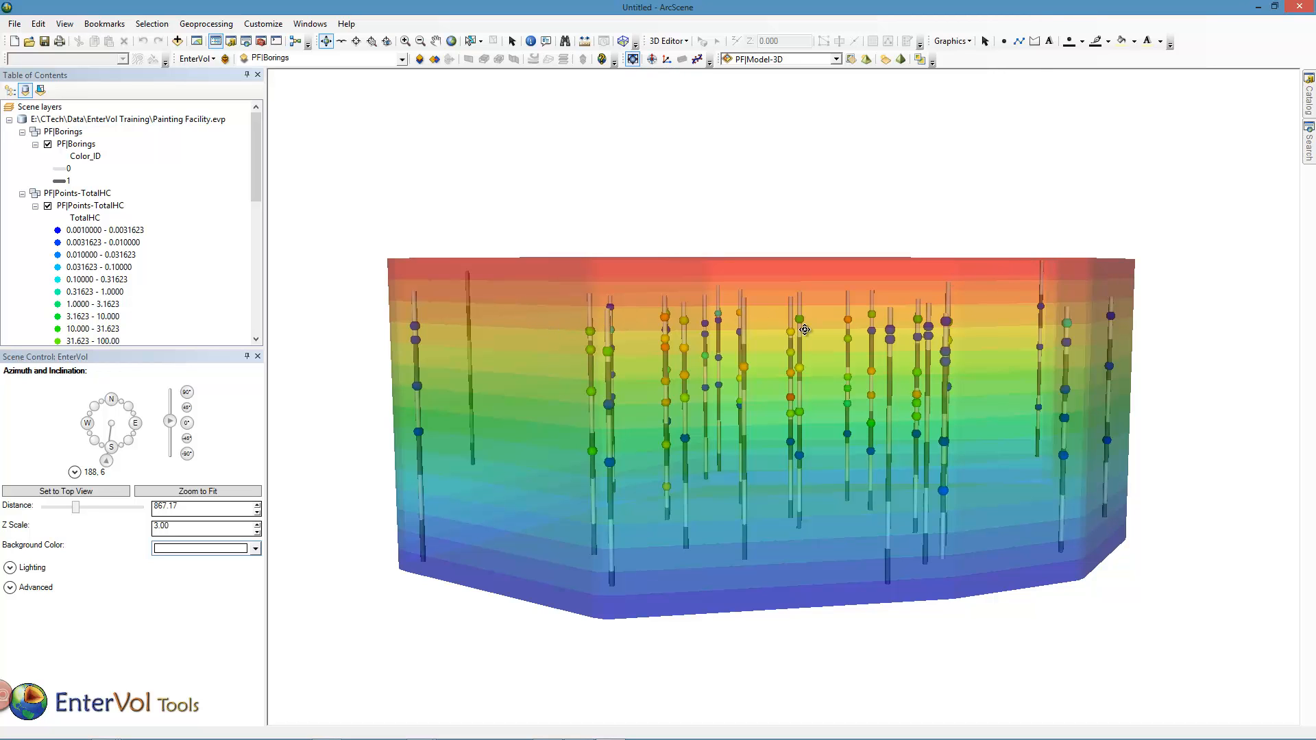
left_click_drag(776, 355, 796, 380)
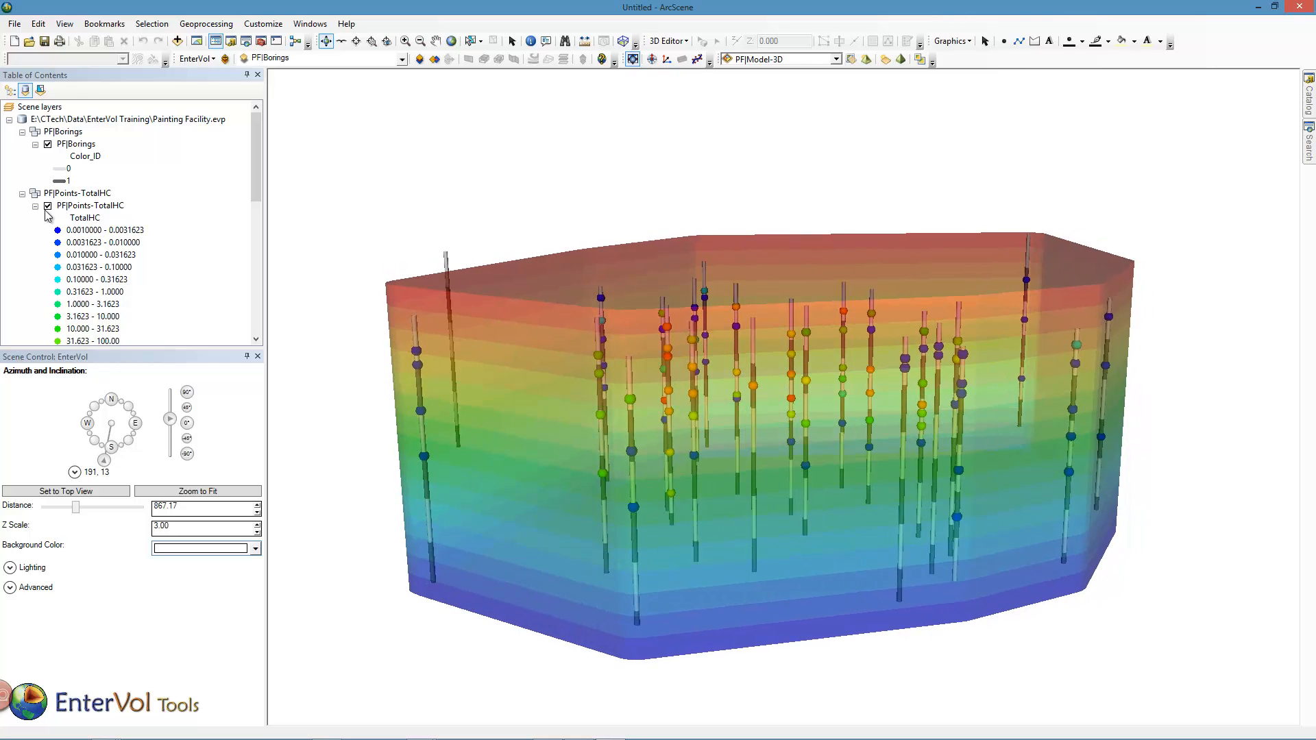
- Hide the PF|Model-3D layer and collapse the PF|Points-TotalHC and PF|Model-3D layer groups
left_click(22, 194)
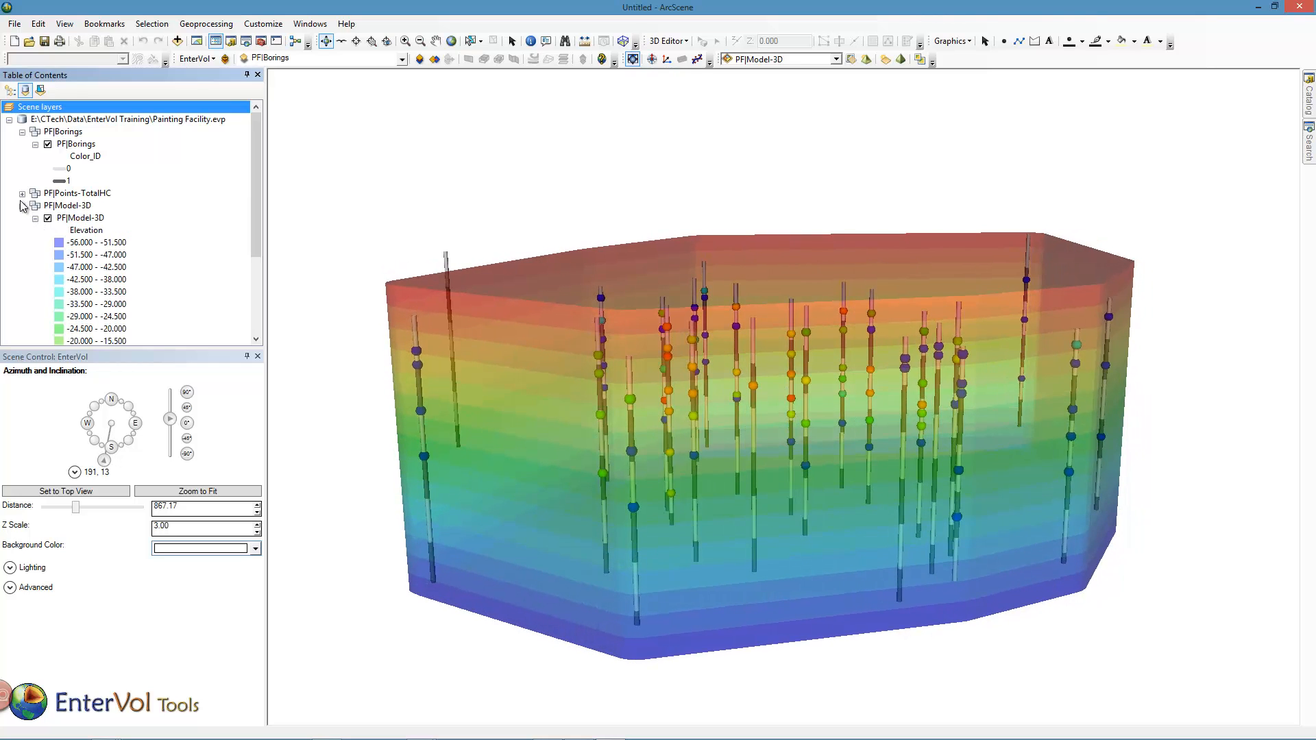
left_click(48, 219)
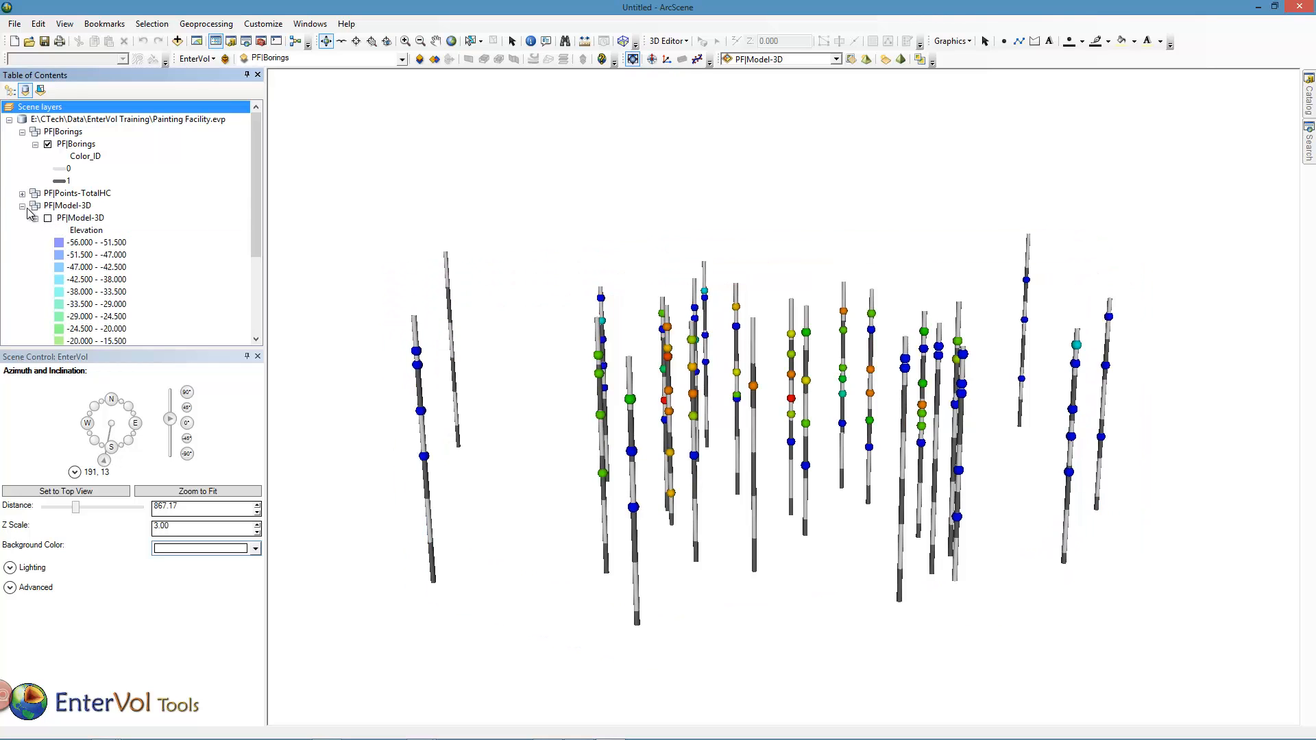
left_click(22, 206)
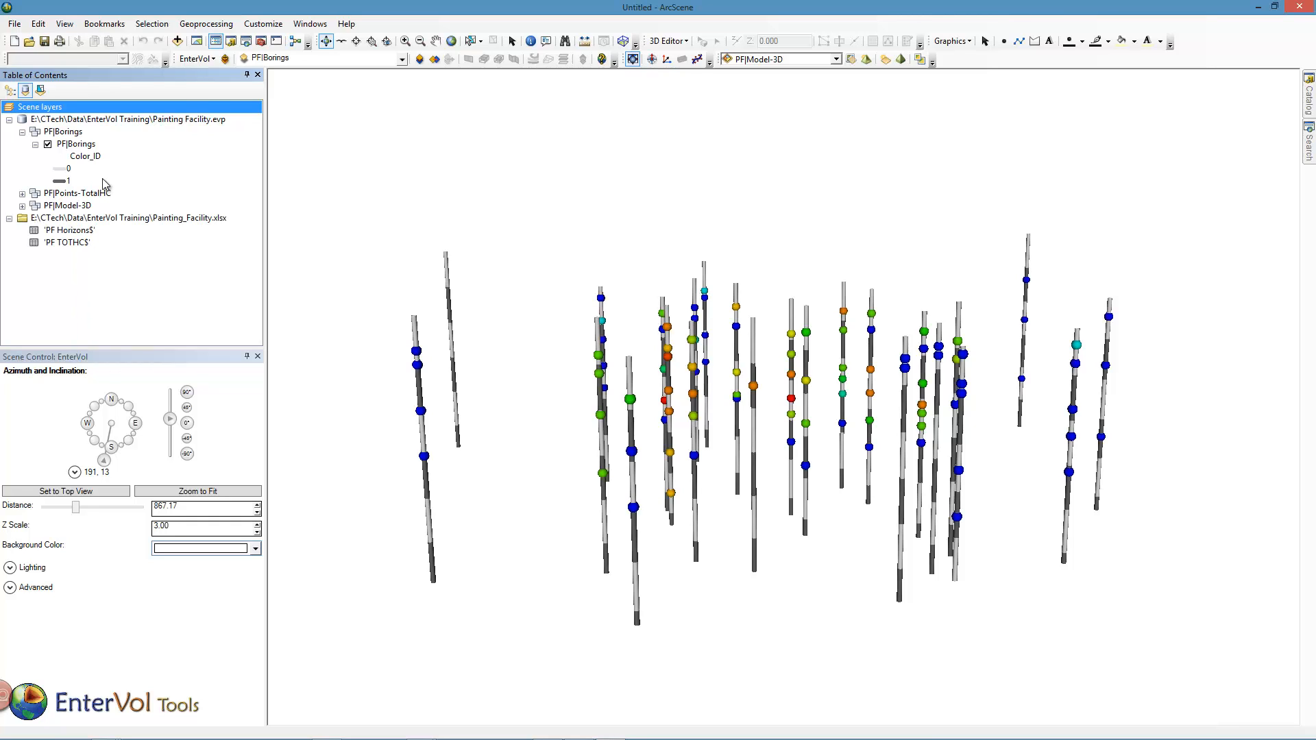
- Reopen the modeling window and add a new model named TOTHC of type Analyte Estimation to the site
left_click(217, 60)
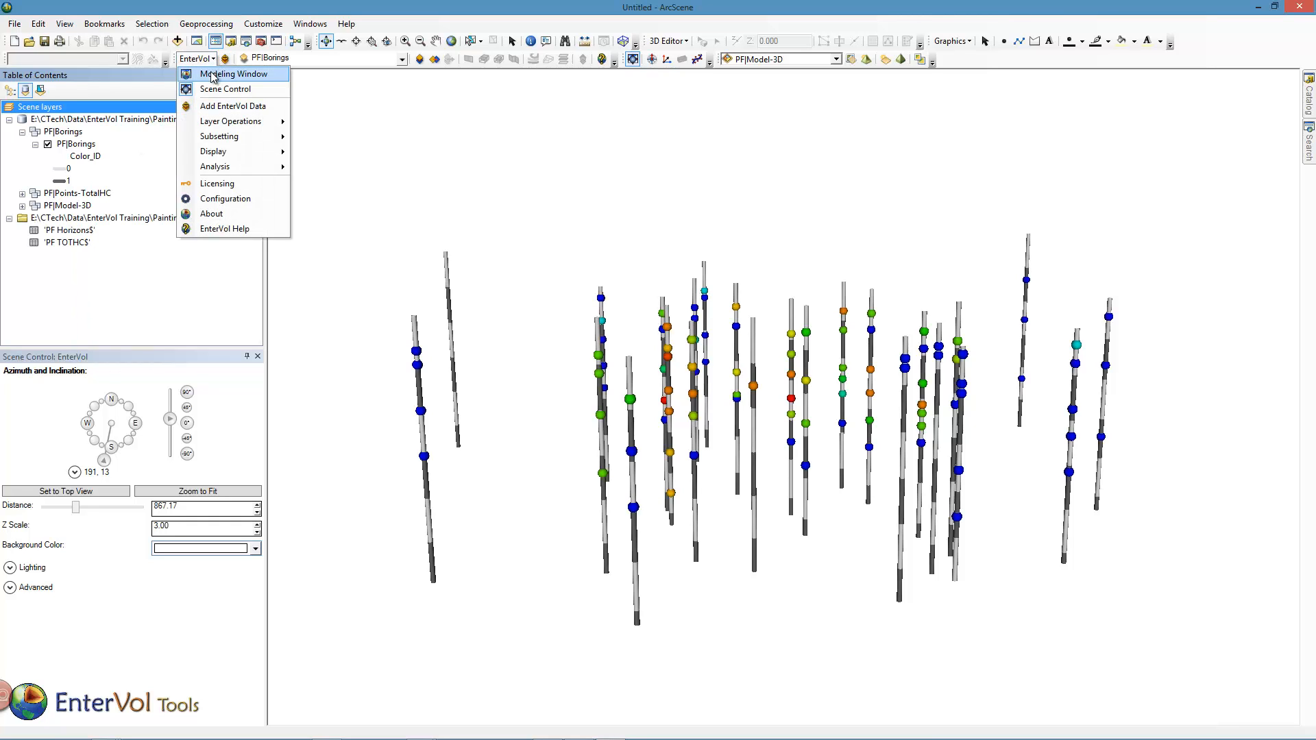
left_click(216, 76)
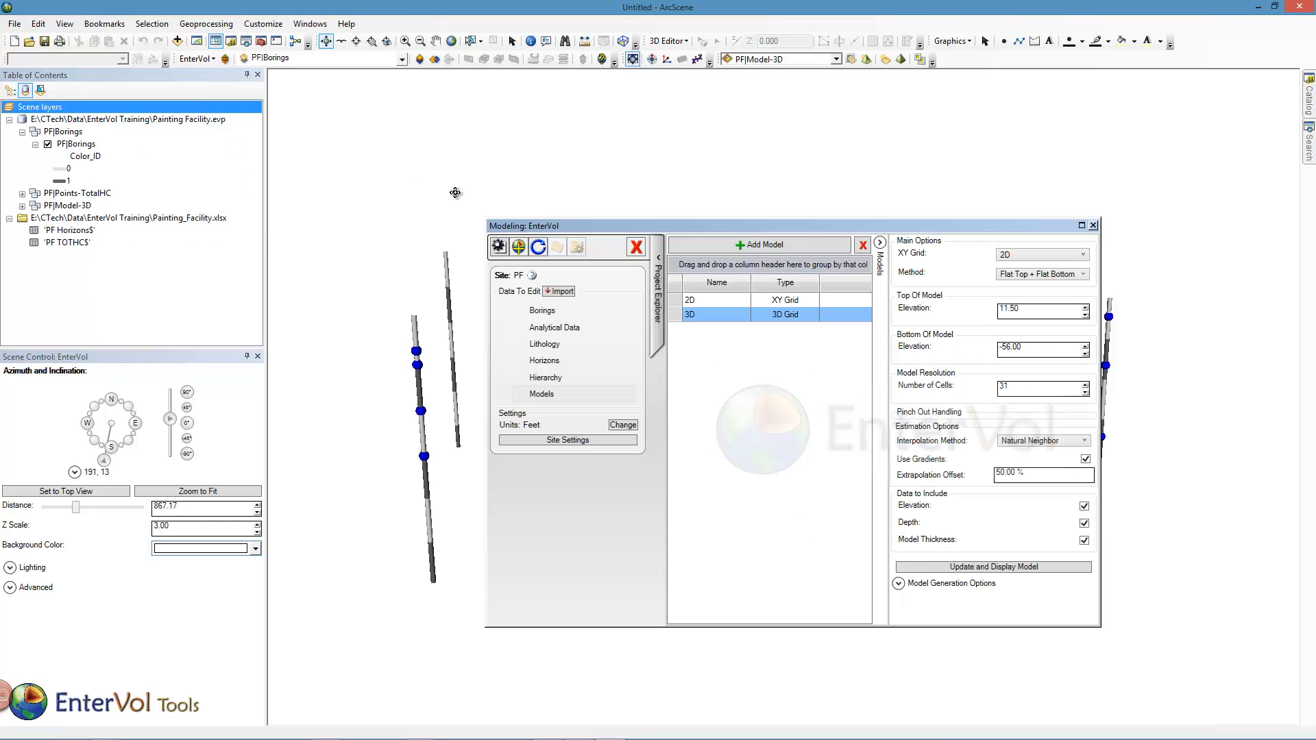
left_click(775, 248)
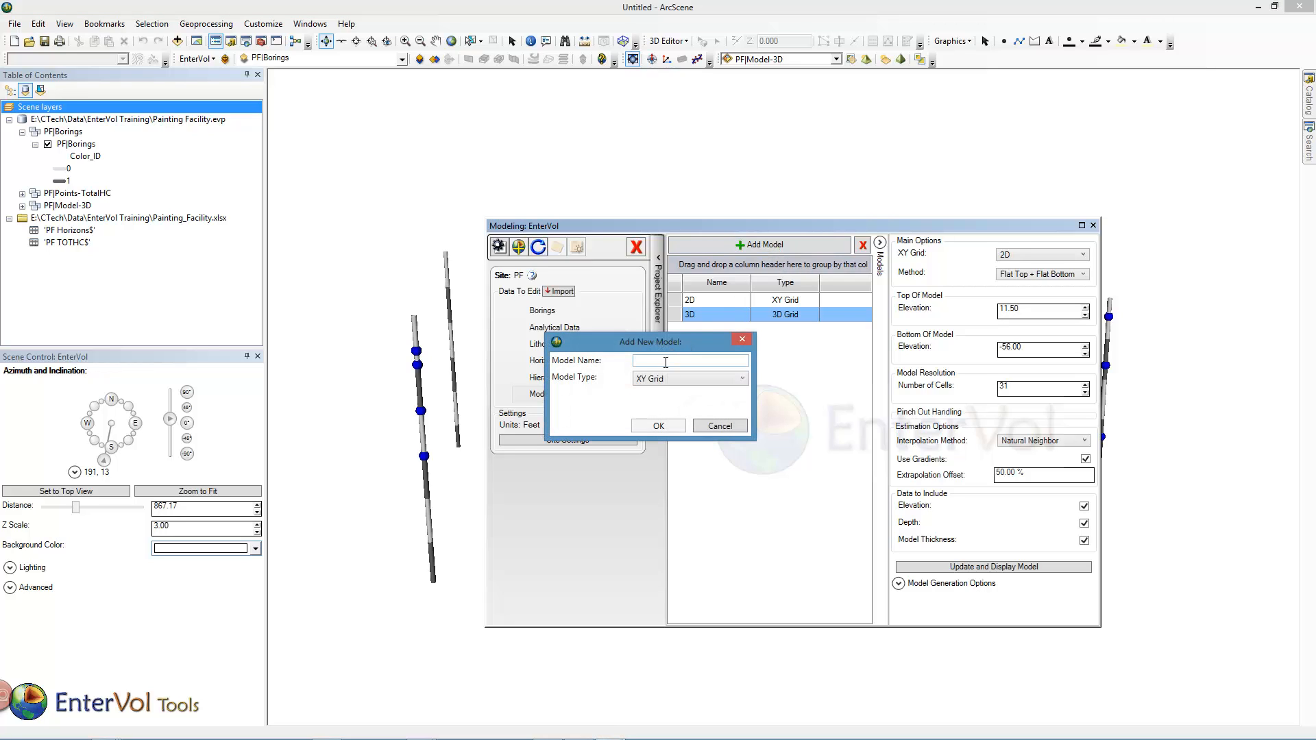
left_click(662, 381)
left_click(660, 421)
left_click(653, 364)
type("TT")
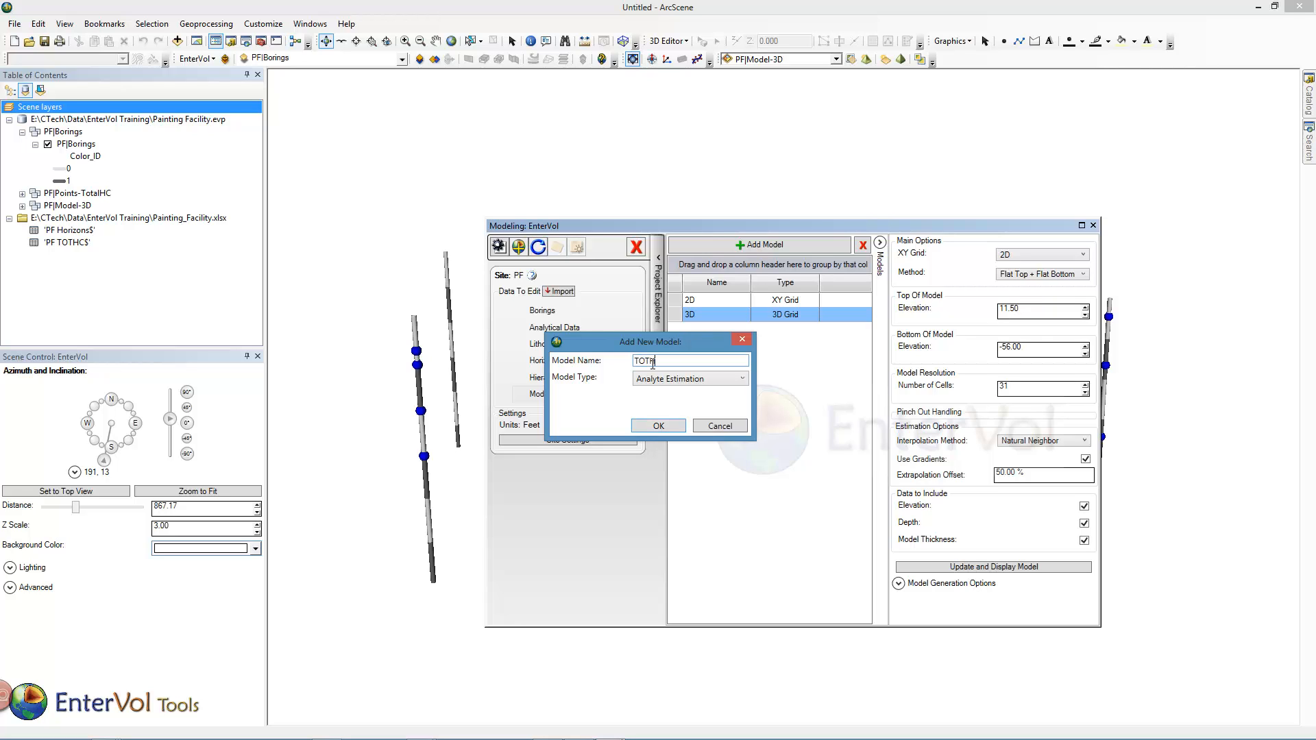
left_click(658, 426)
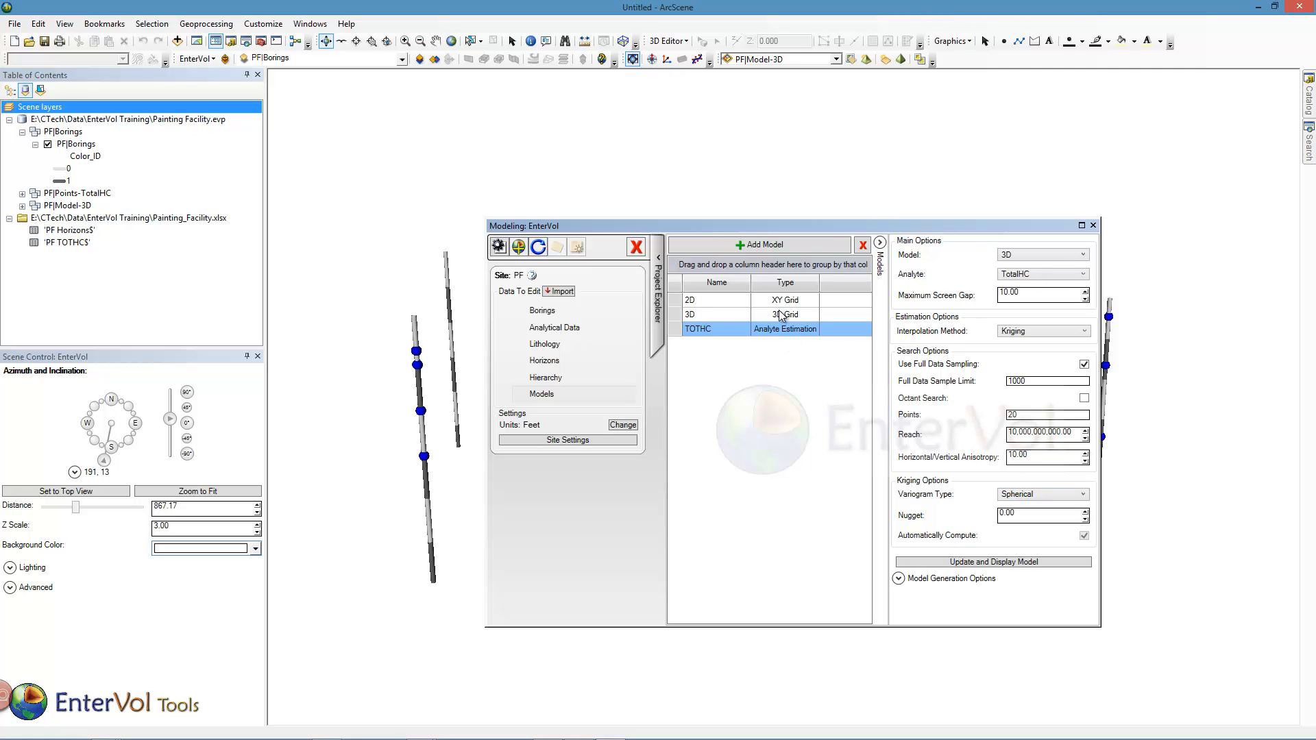
- Generate and display the TOTHC model coloured by TotalHC with a rounded upper breaks bound, close the modeling window and view the model obliquely
left_click_drag(758, 226, 766, 221)
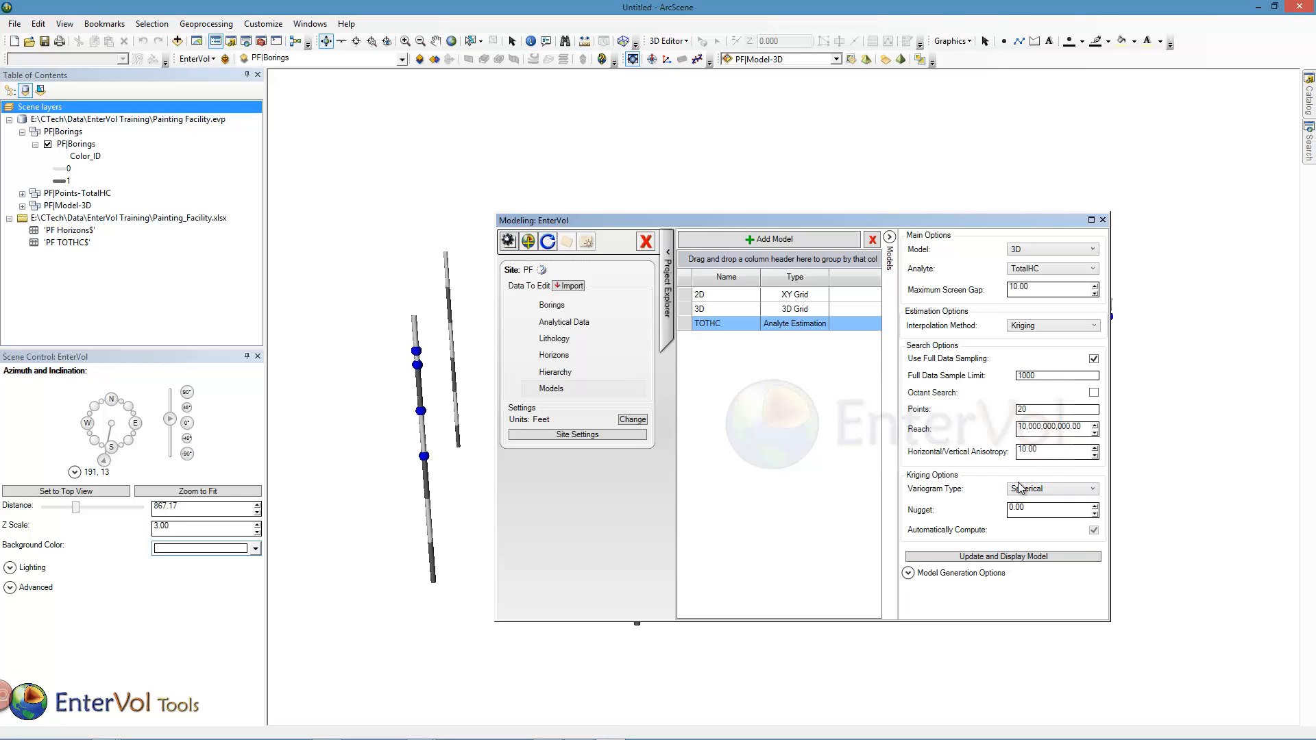
left_click(989, 559)
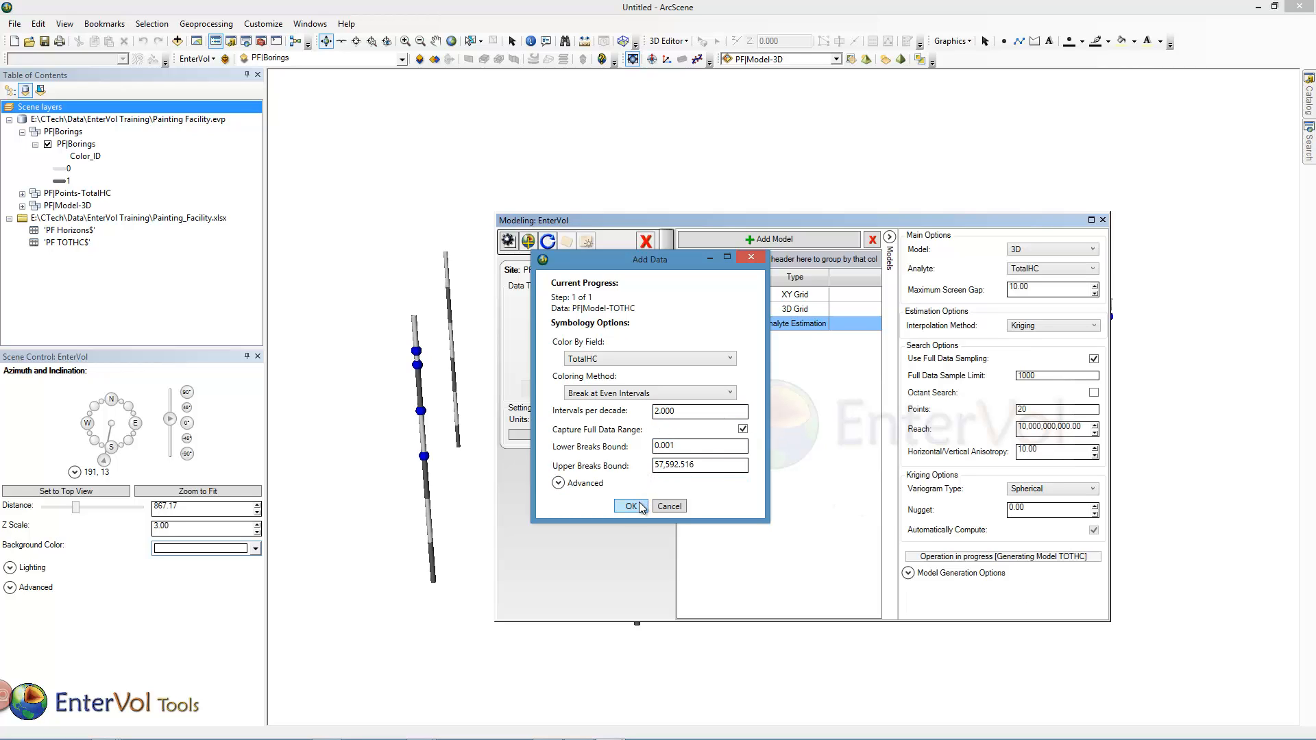
double_click(700, 464)
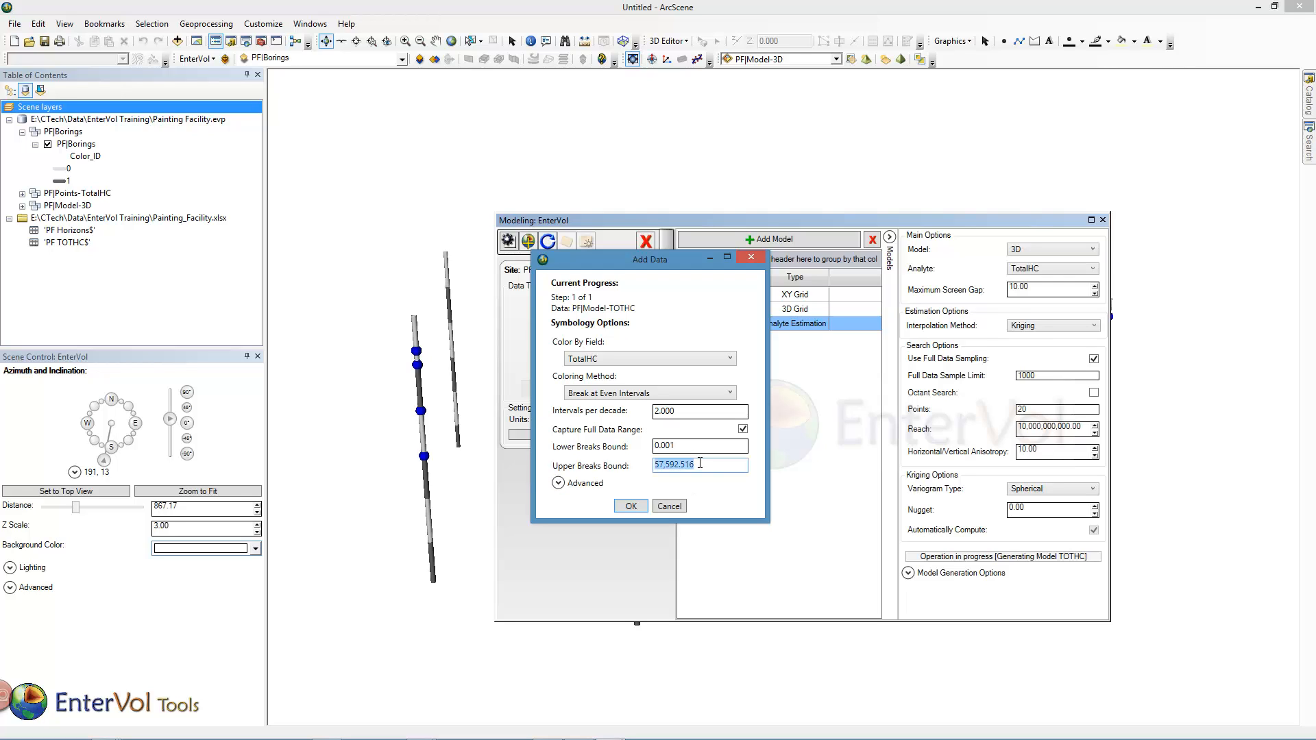
type("81,000")
left_click(632, 506)
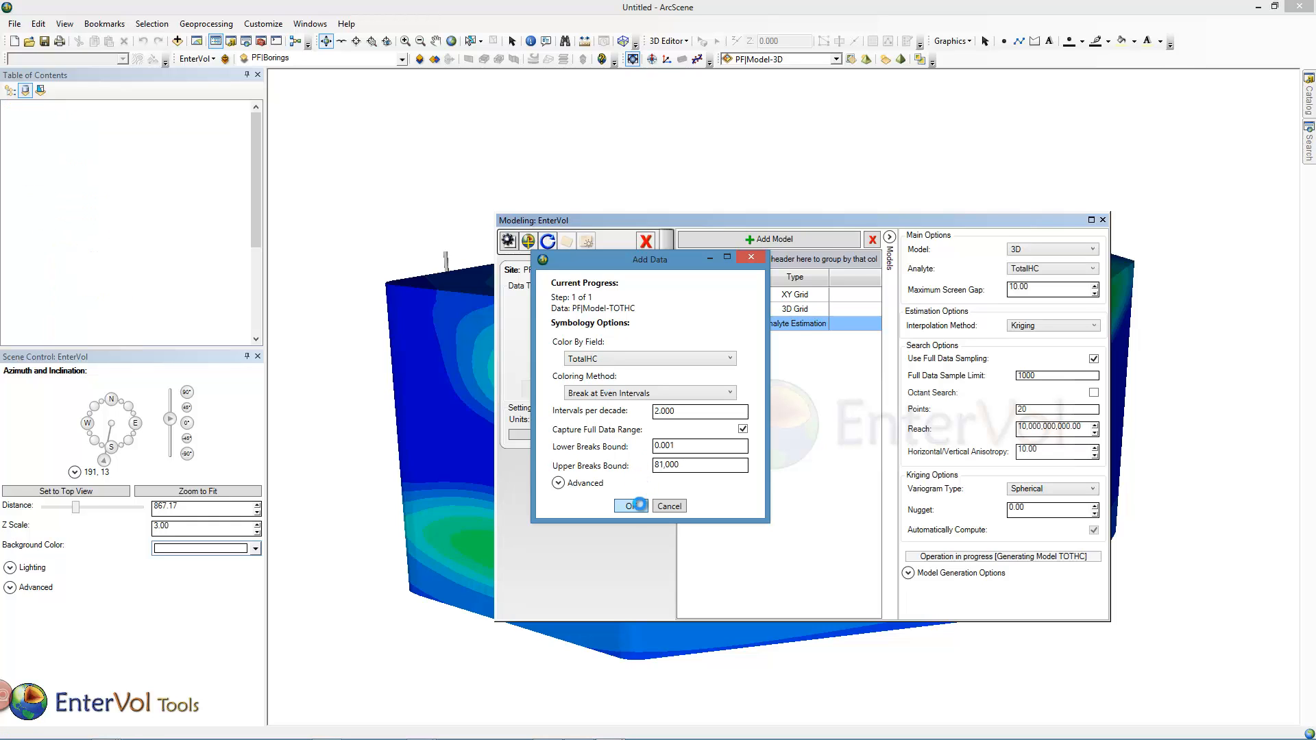
left_click(1103, 220)
left_click_drag(950, 353, 781, 441)
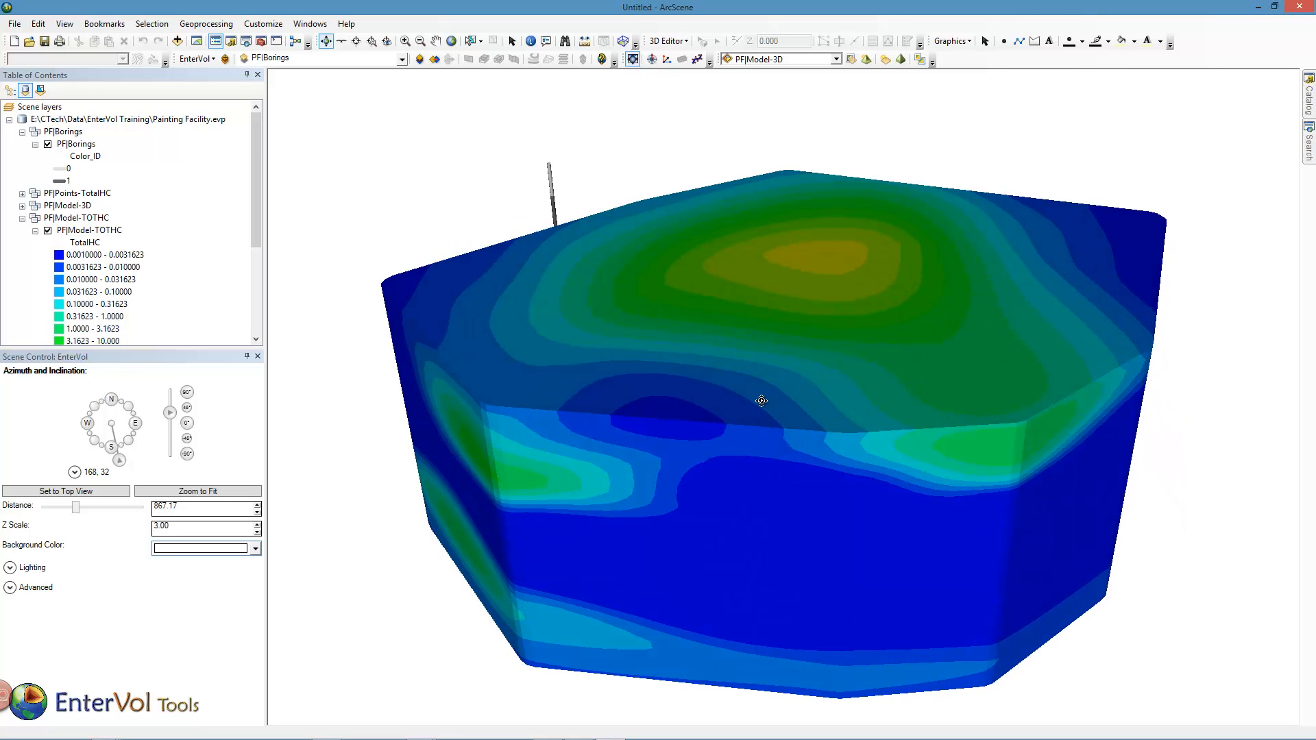
- Create a plume from PF|Model-TOTHC that includes TotalHC data above a subsetting level of 1
left_click(401, 58)
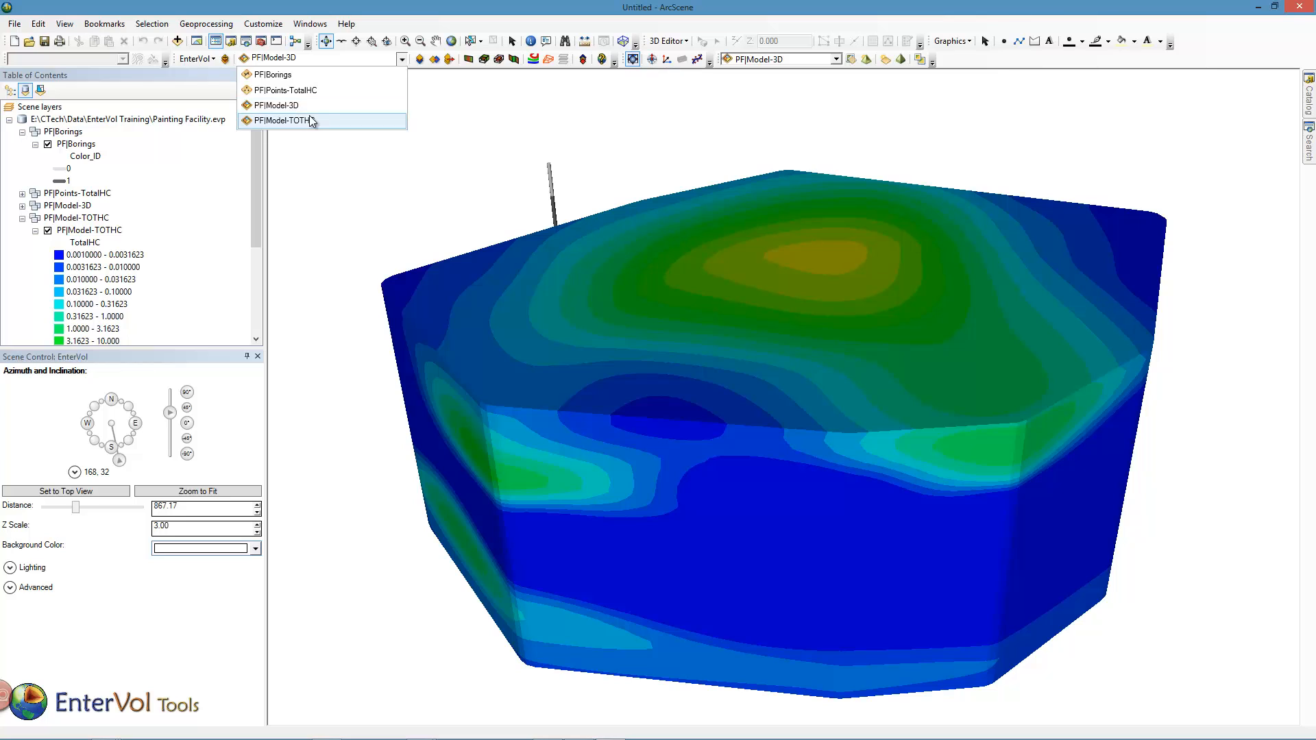
left_click(312, 118)
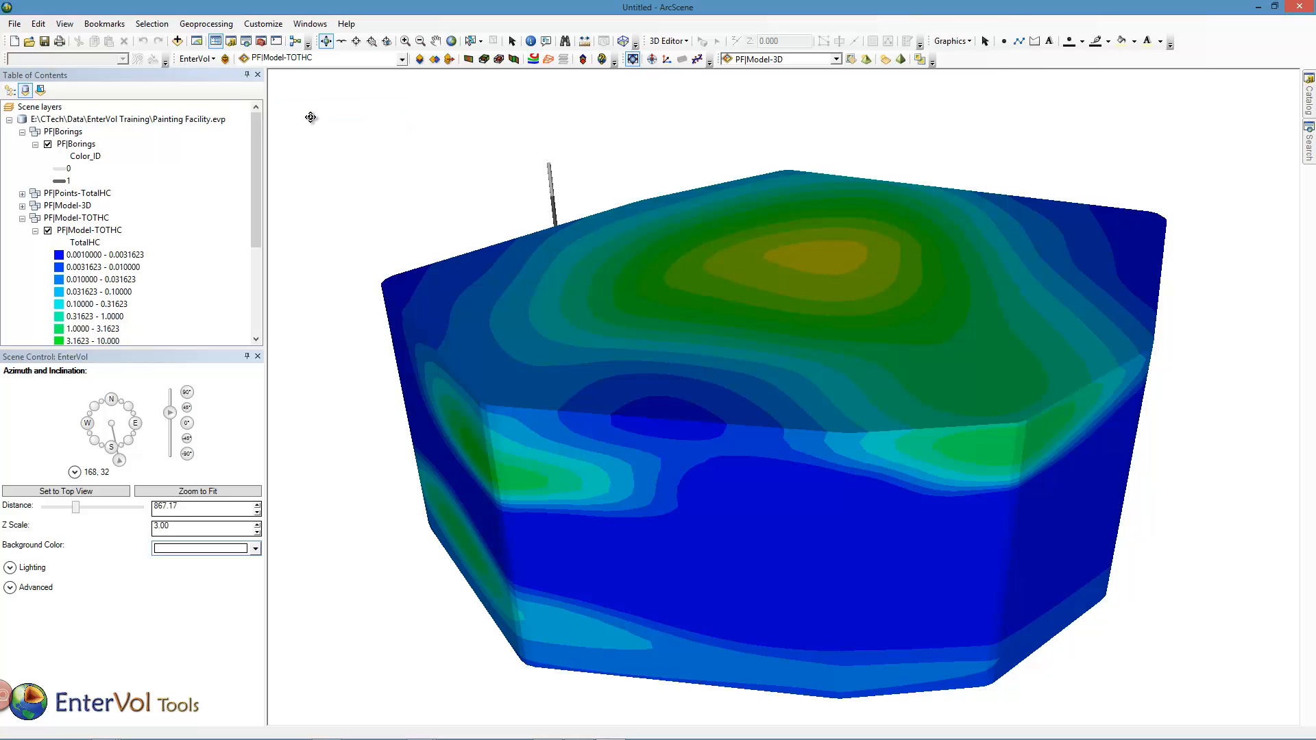
left_click(500, 60)
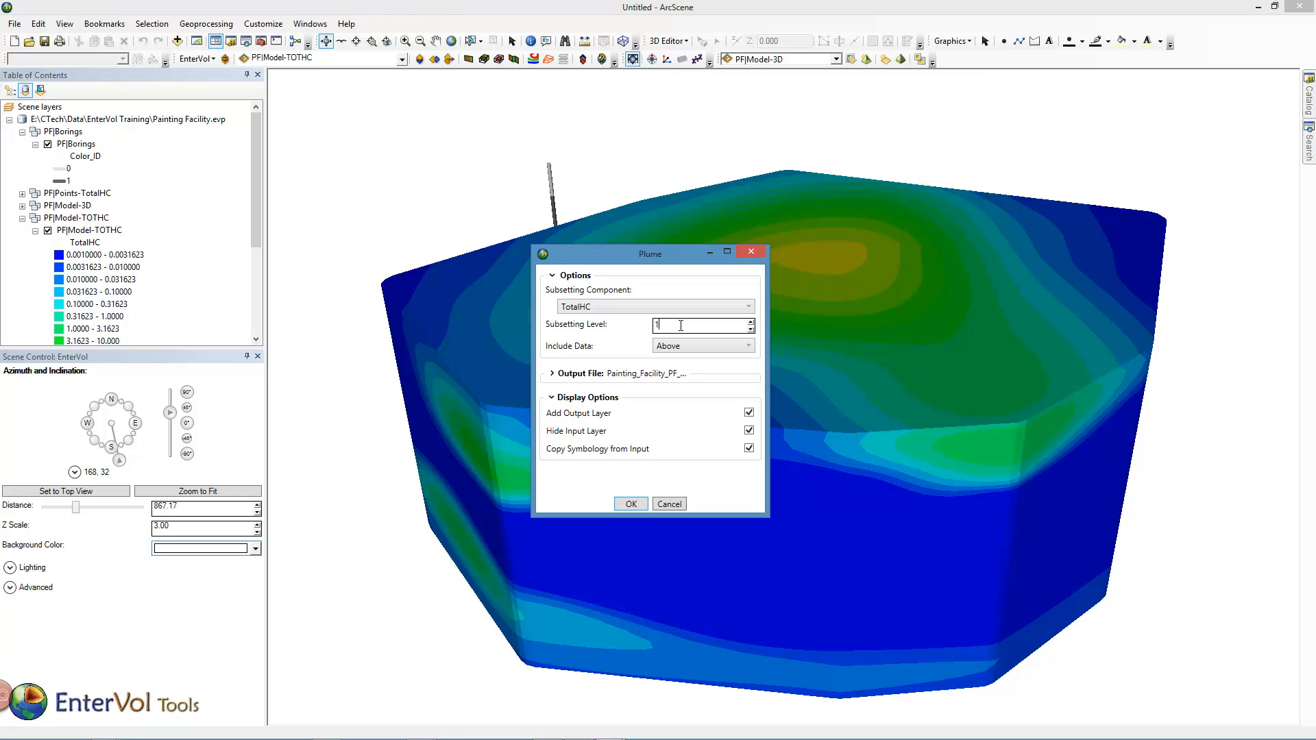
left_click(631, 504)
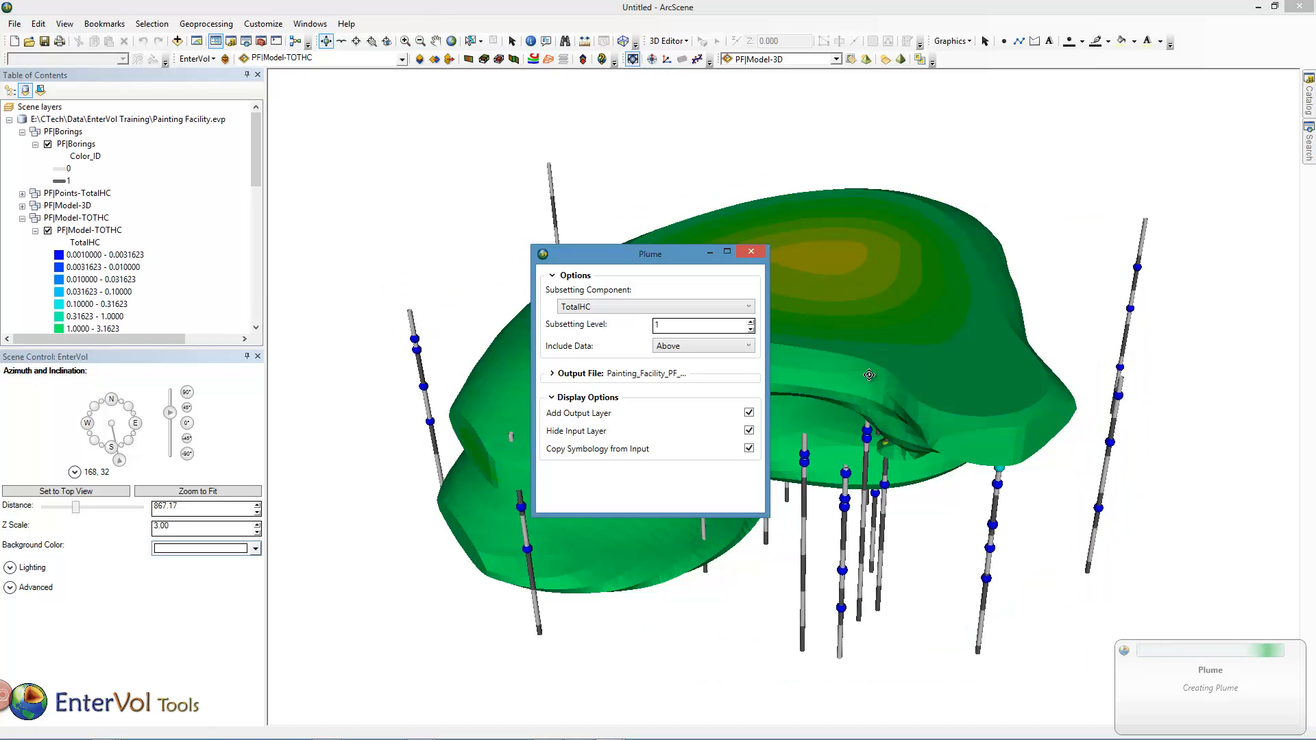
left_click_drag(814, 359, 722, 206)
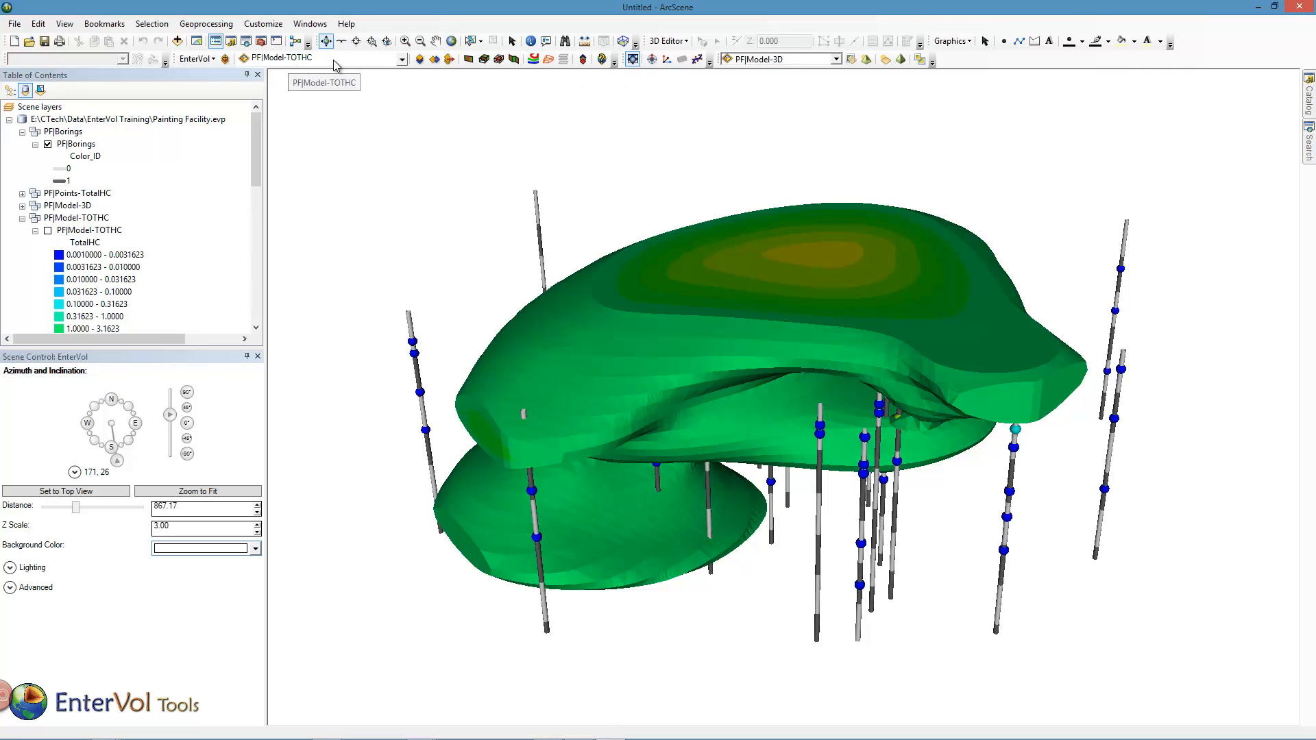
- Slice PF|Model-TOTHC with an arbitrarily oriented plane at direction 194.50 and dip 1.00, with origin X 11,310.70 and Y 12,958.81
left_click(469, 59)
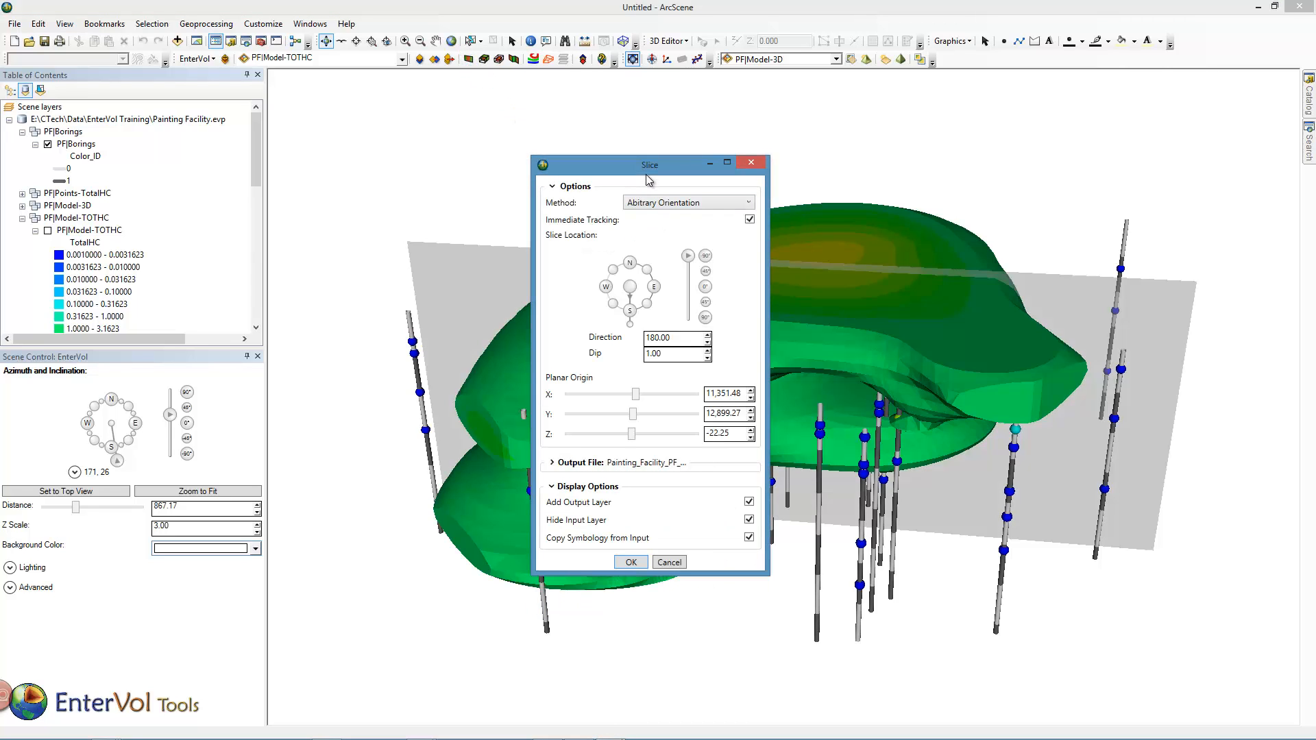
left_click_drag(649, 180, 187, 201)
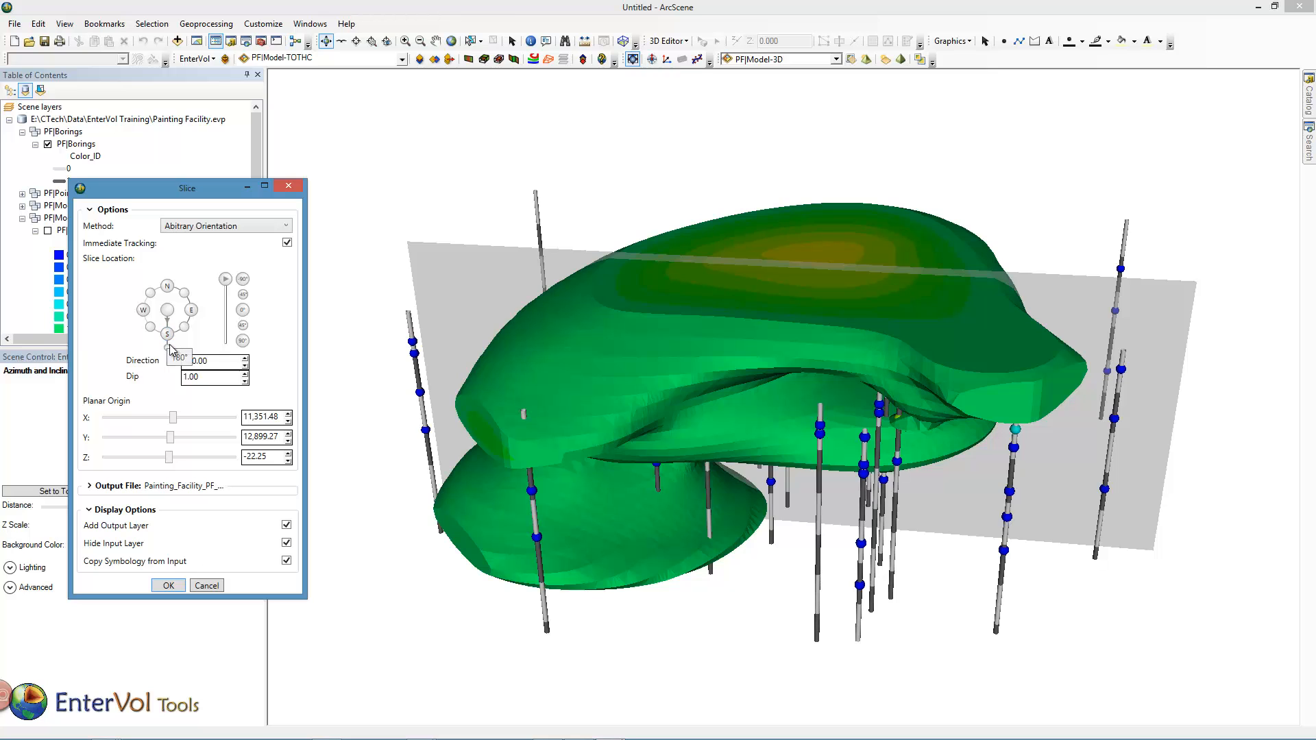
mouse_move(168, 336)
left_mouse_down()
mouse_move(214, 346)
mouse_move(159, 346)
left_mouse_up()
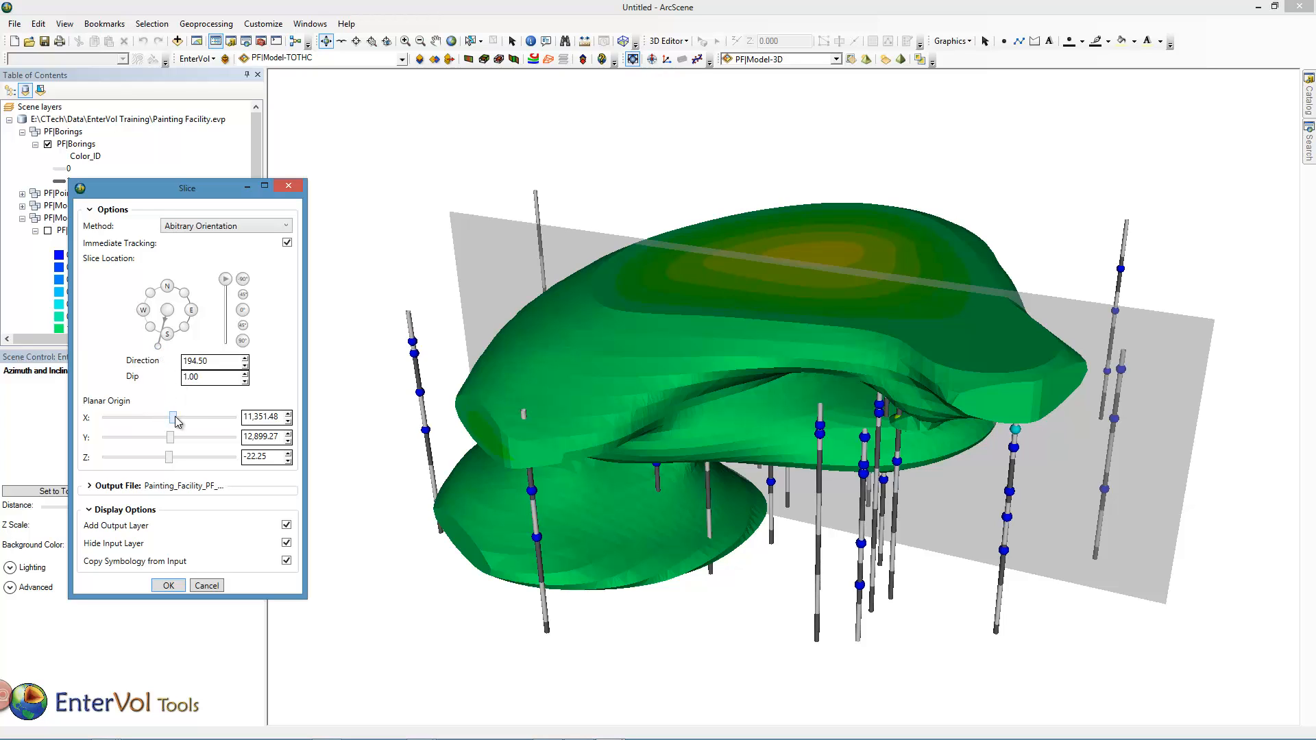
mouse_move(175, 420)
left_mouse_down()
mouse_move(162, 423)
mouse_move(189, 437)
left_mouse_up()
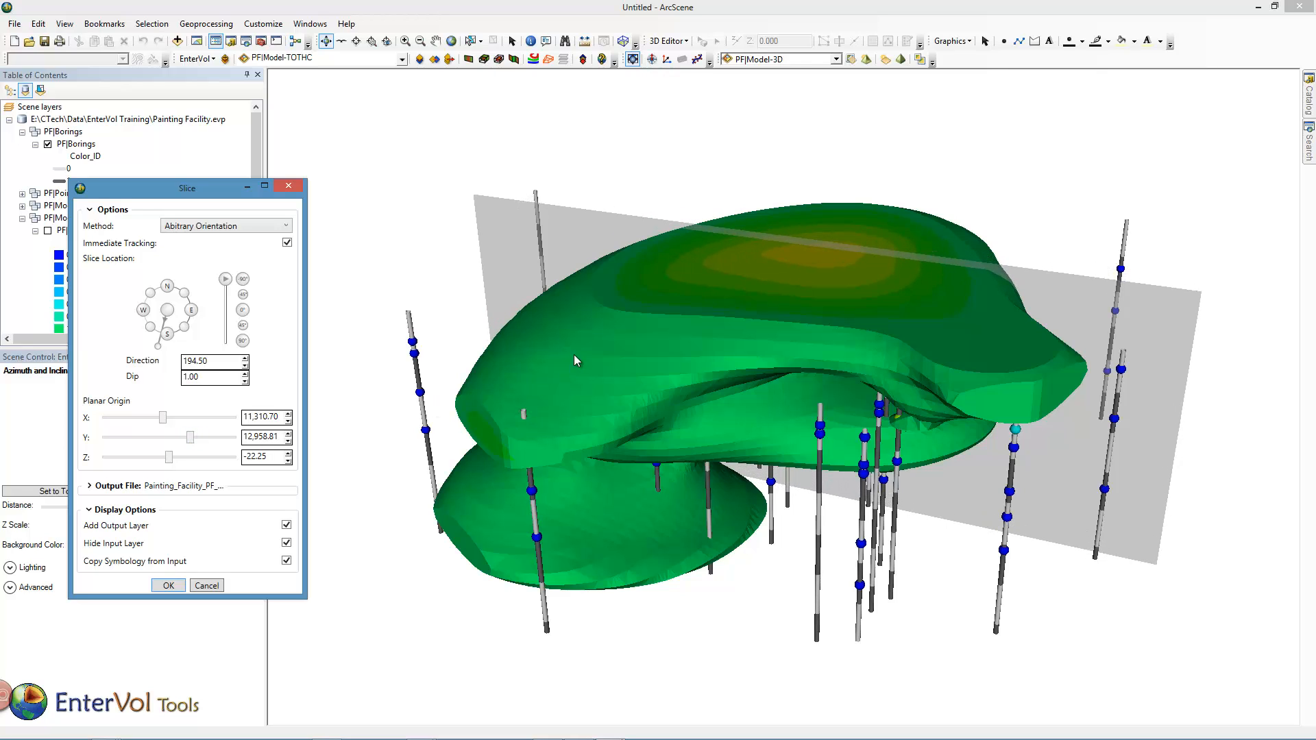
left_click(169, 587)
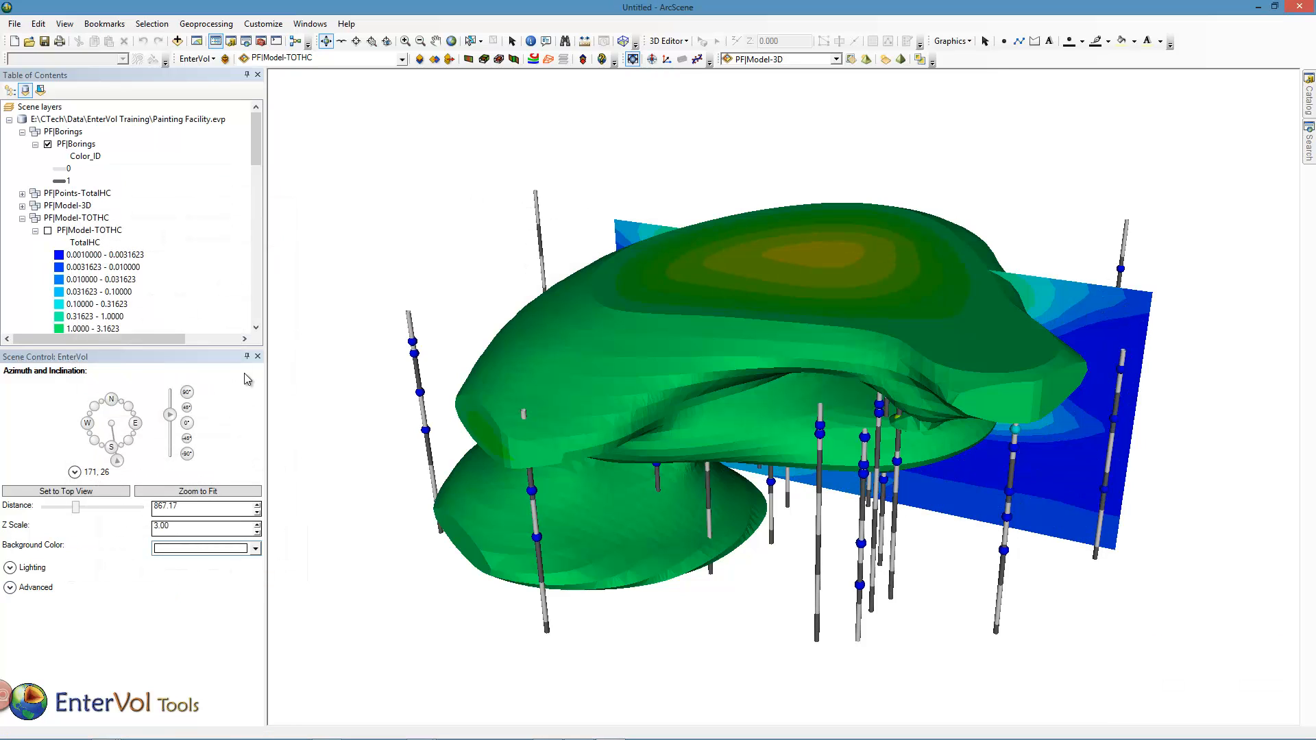
- Hide the TotalHC plume layer and extract the feature edges of PF|Model-TOTHC with a feature angle threshold of 60
left_click(23, 217)
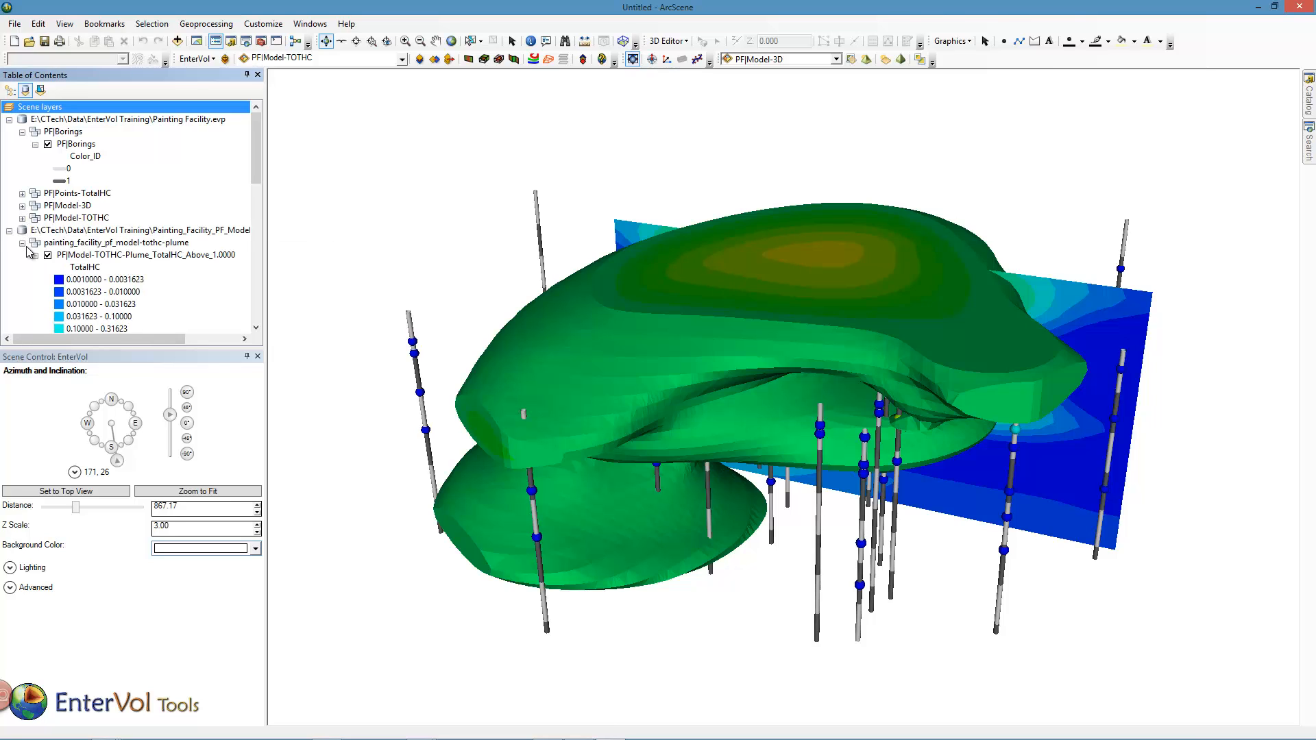
left_click(48, 255)
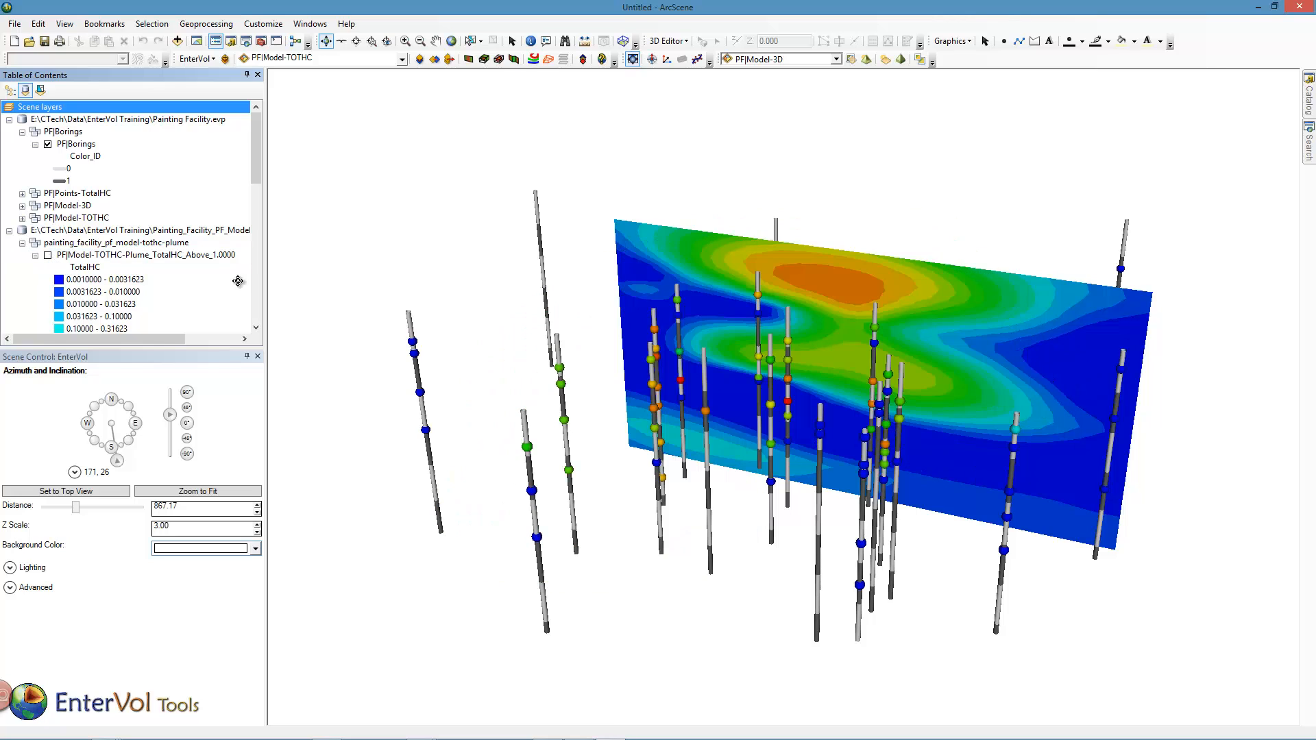
left_click_drag(900, 413, 982, 456)
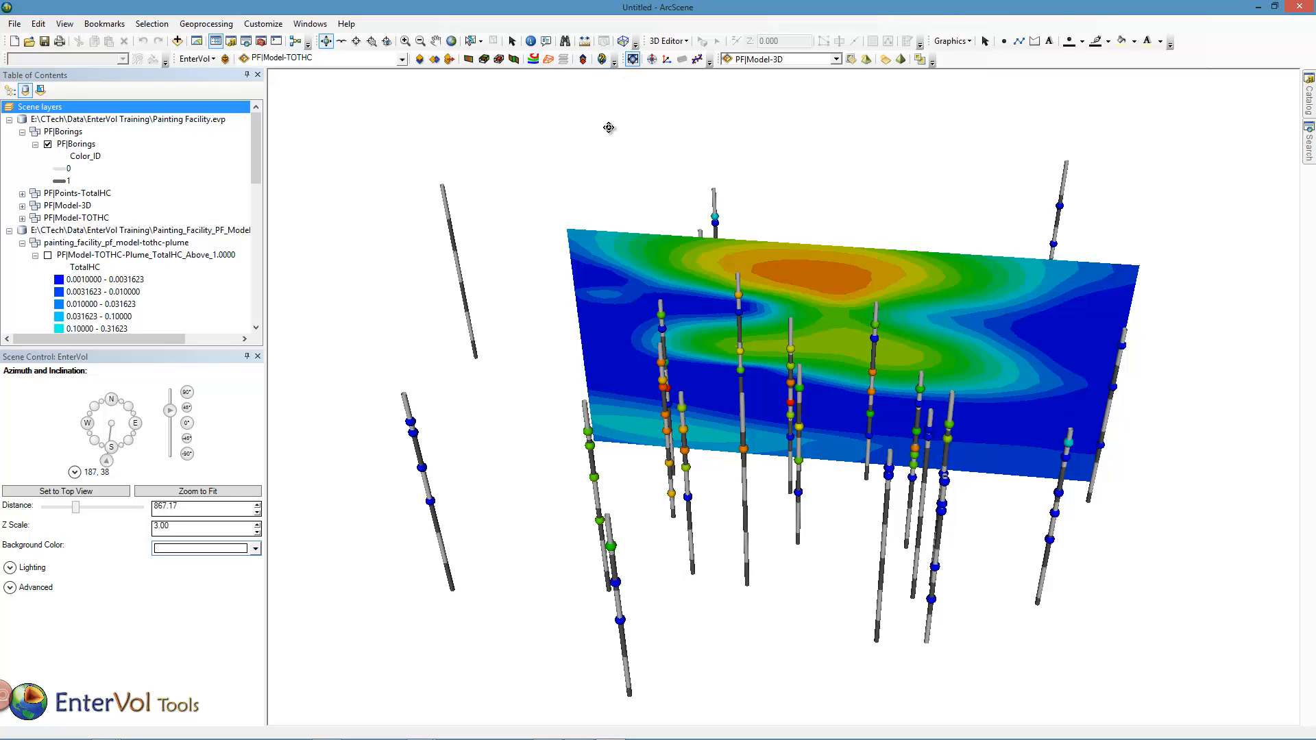
left_click(548, 60)
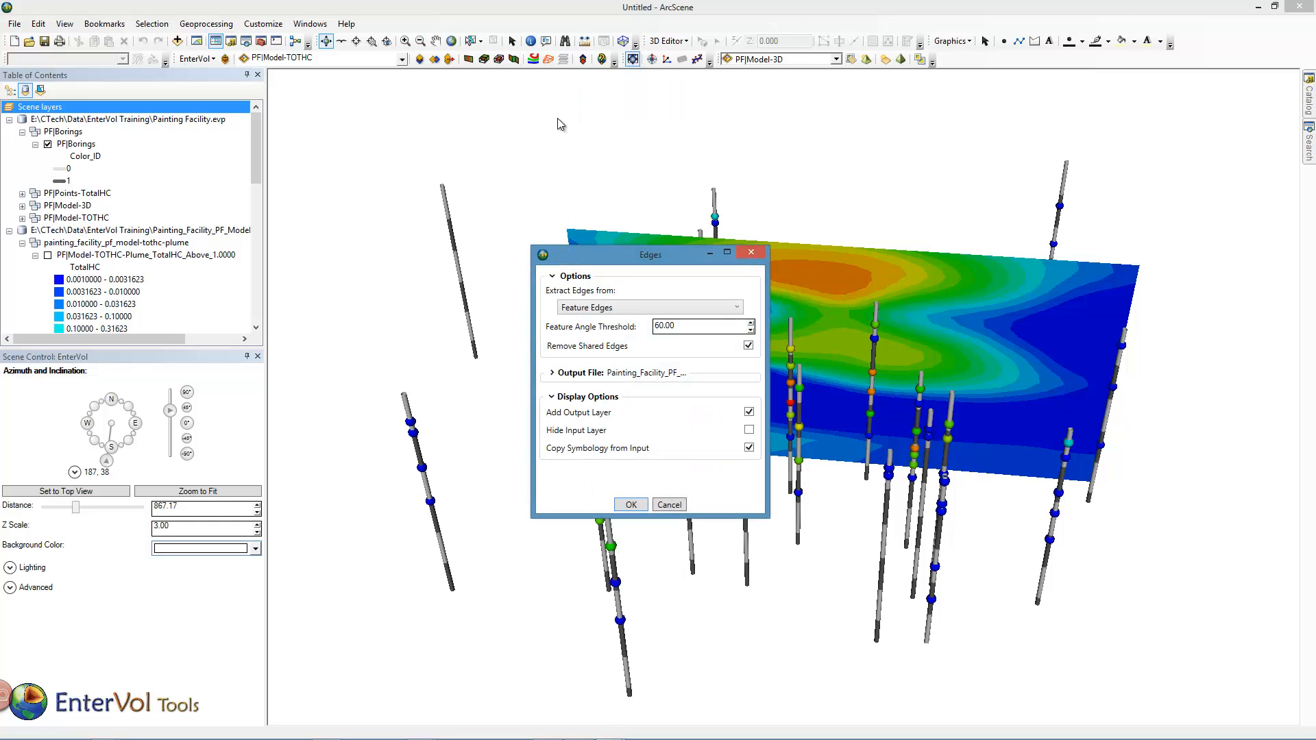
left_click(639, 504)
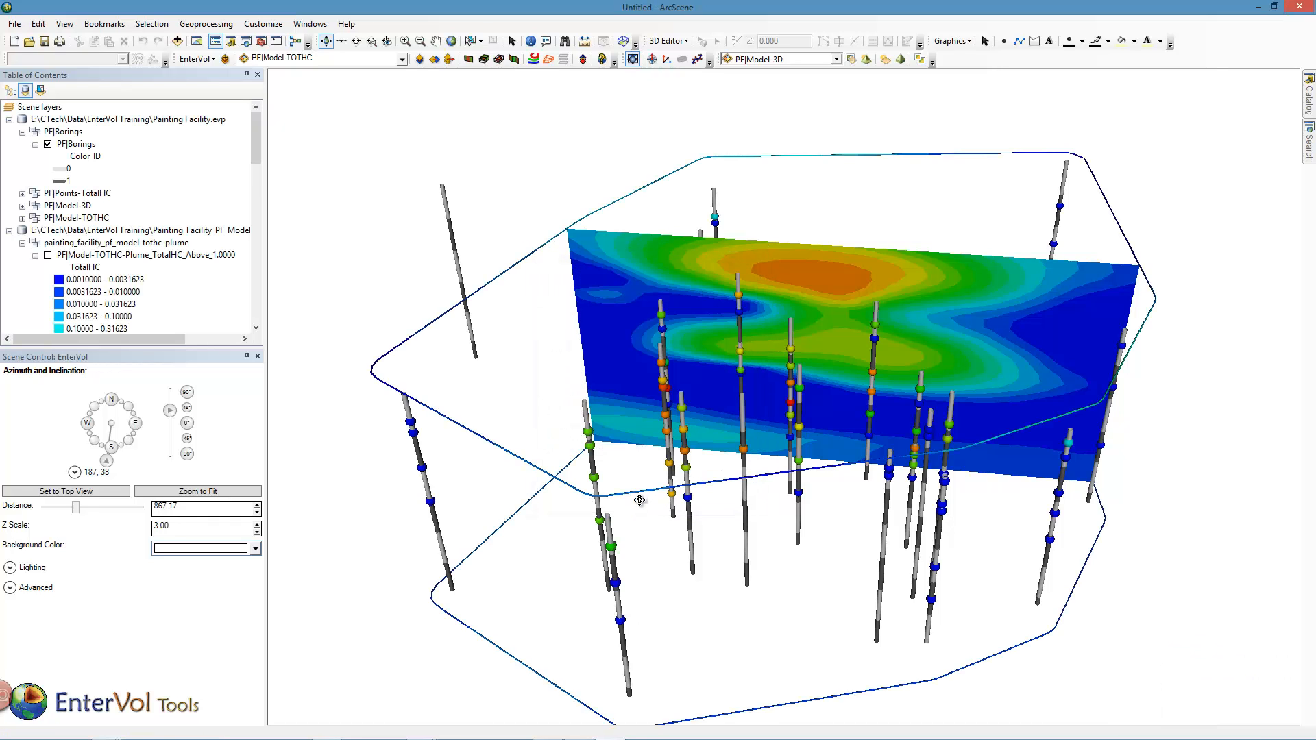
- Cut PF|Model-TOTHC with an arbitrarily oriented plane at direction 299.55 and dip 1.00, keeping Reverse Cut enabled
left_click(484, 60)
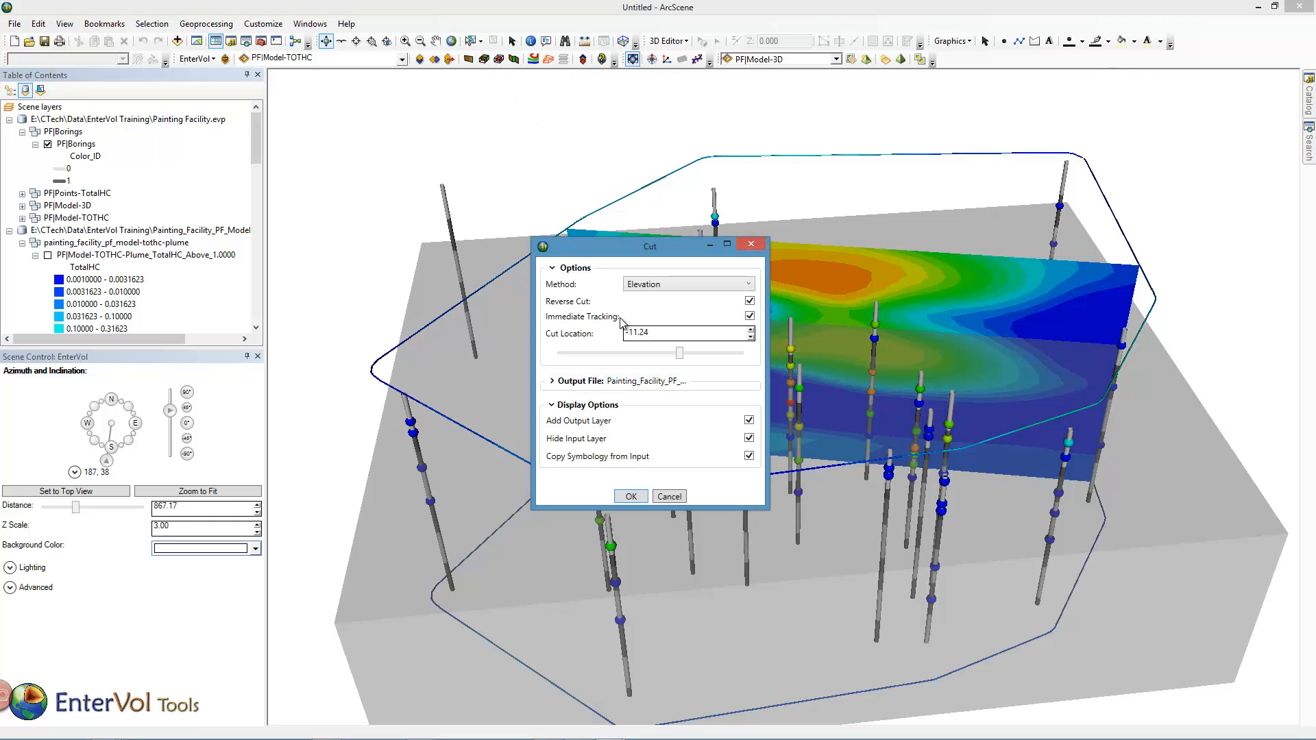
left_click(656, 291)
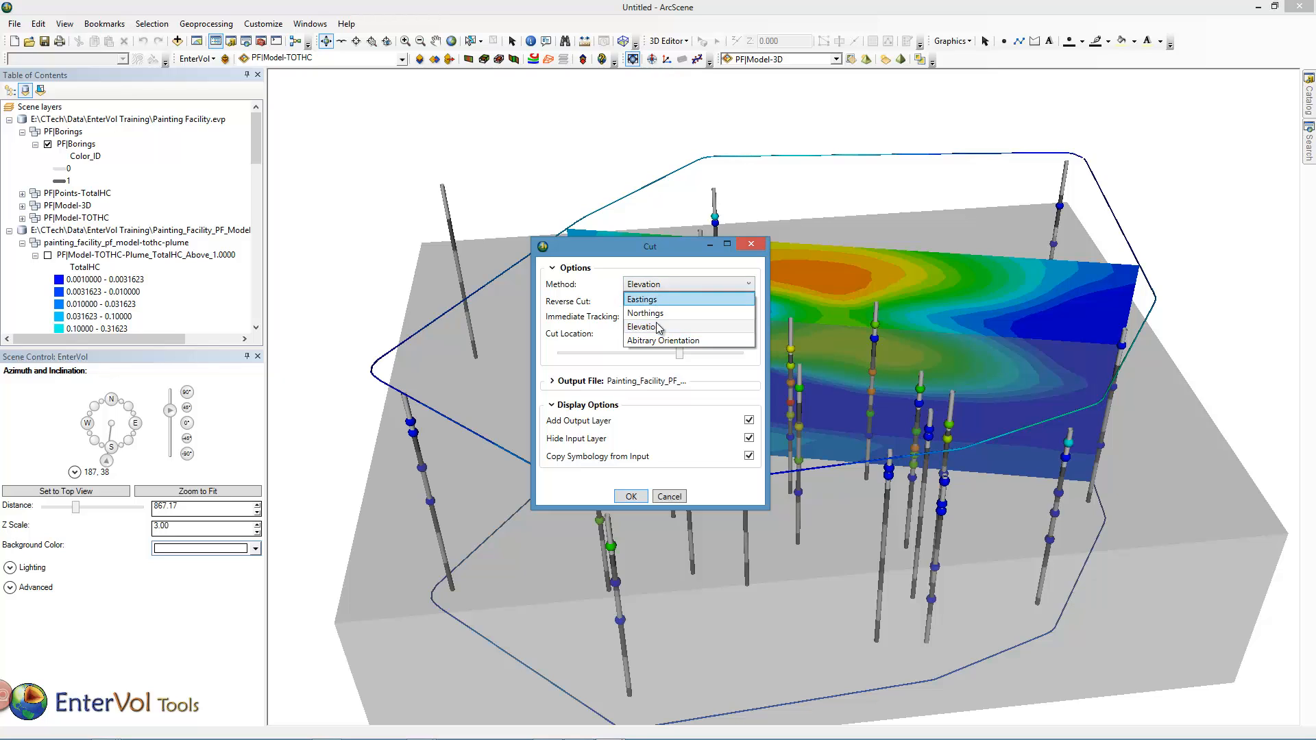
left_click(659, 343)
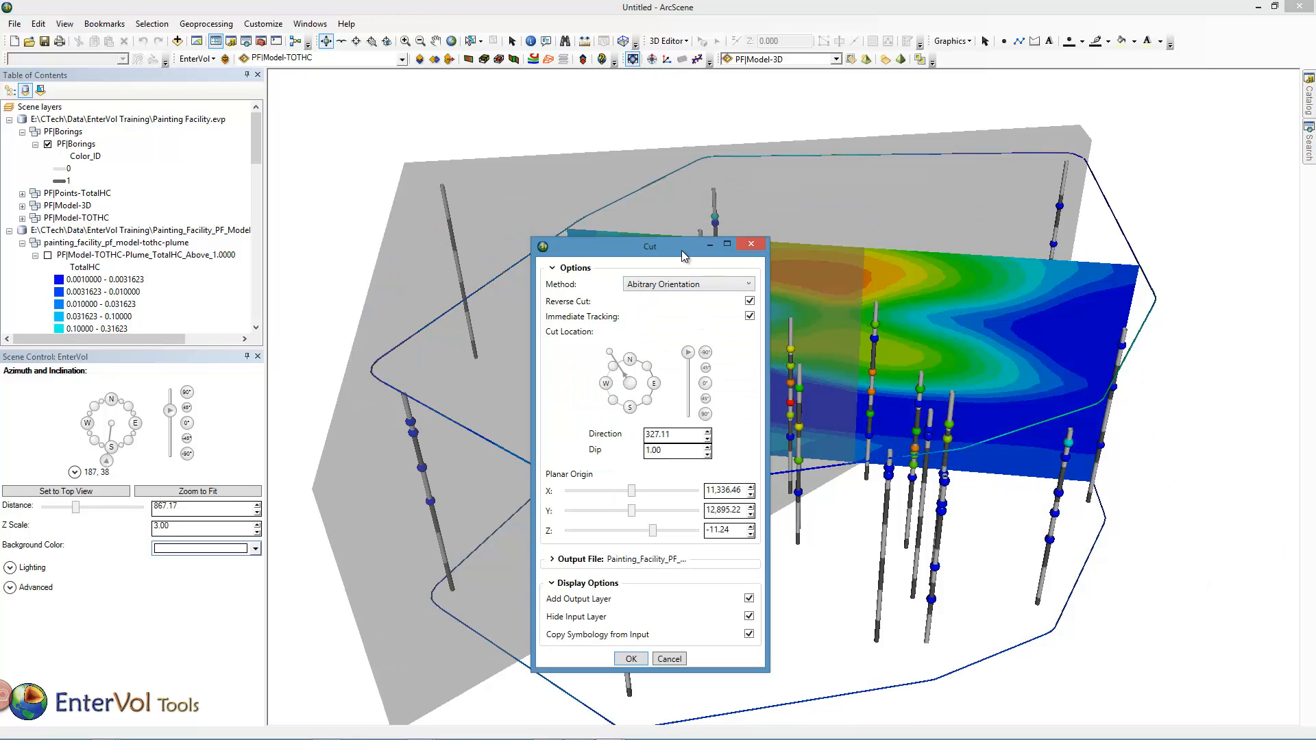
left_click_drag(682, 256, 1226, 279)
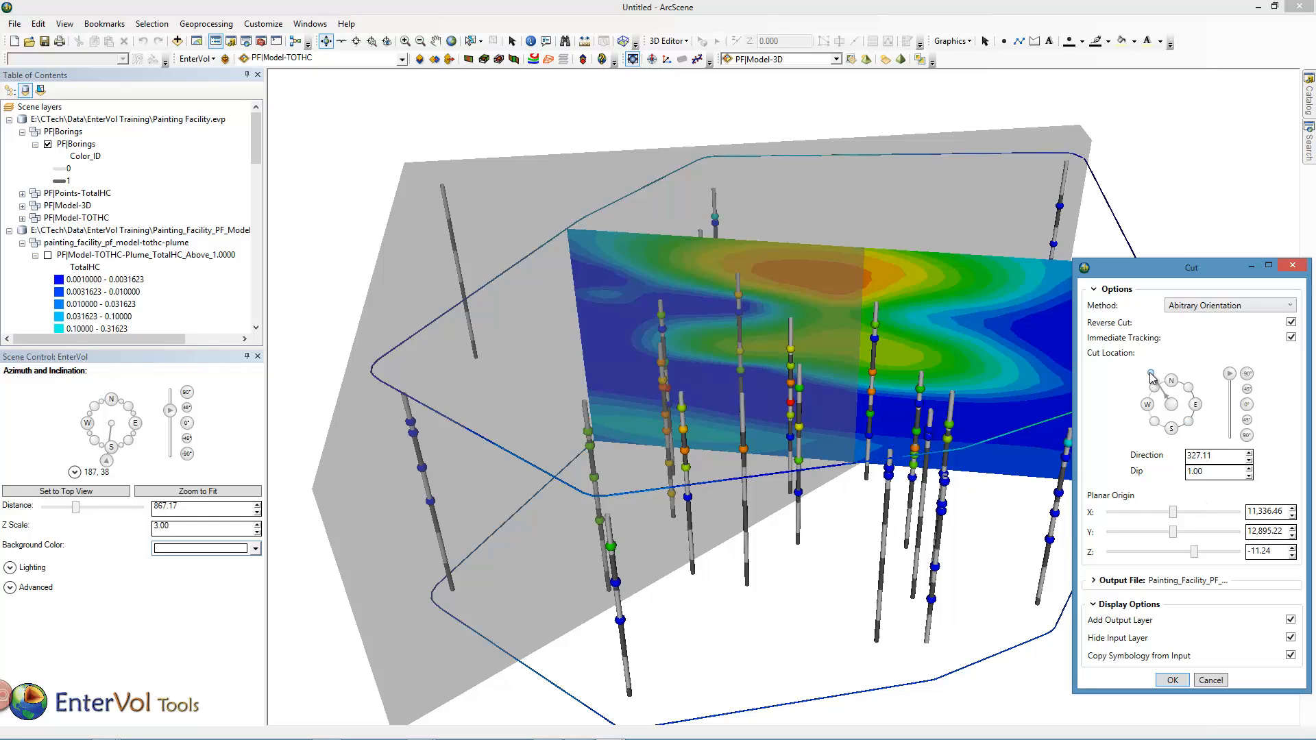
left_click_drag(1151, 376, 1139, 387)
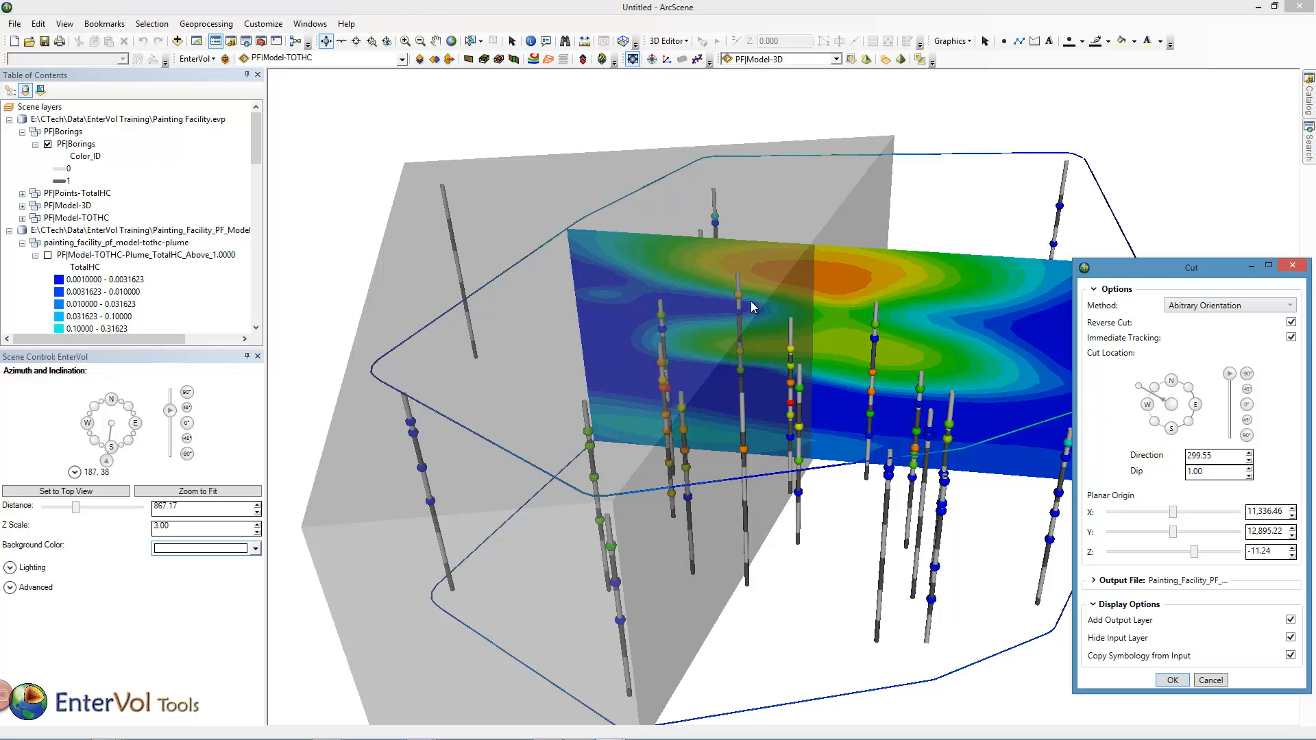
left_click(1292, 322)
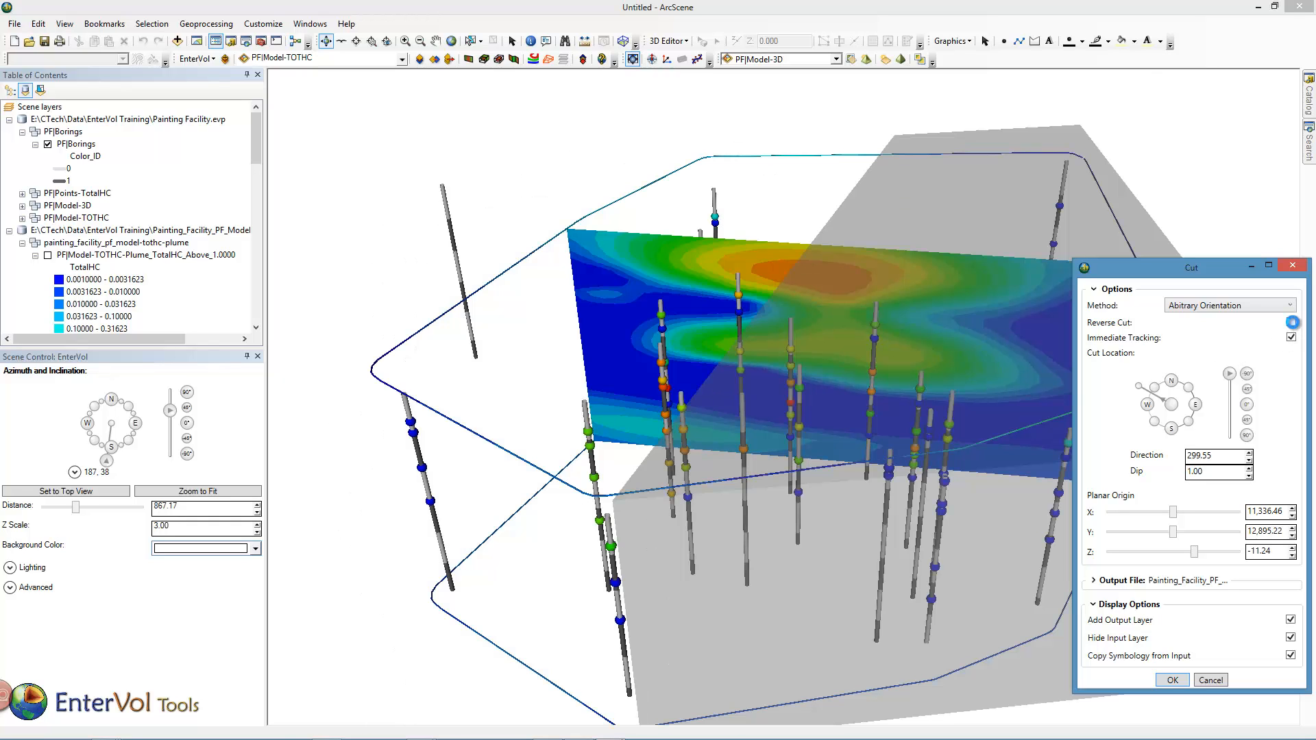
left_click(1292, 323)
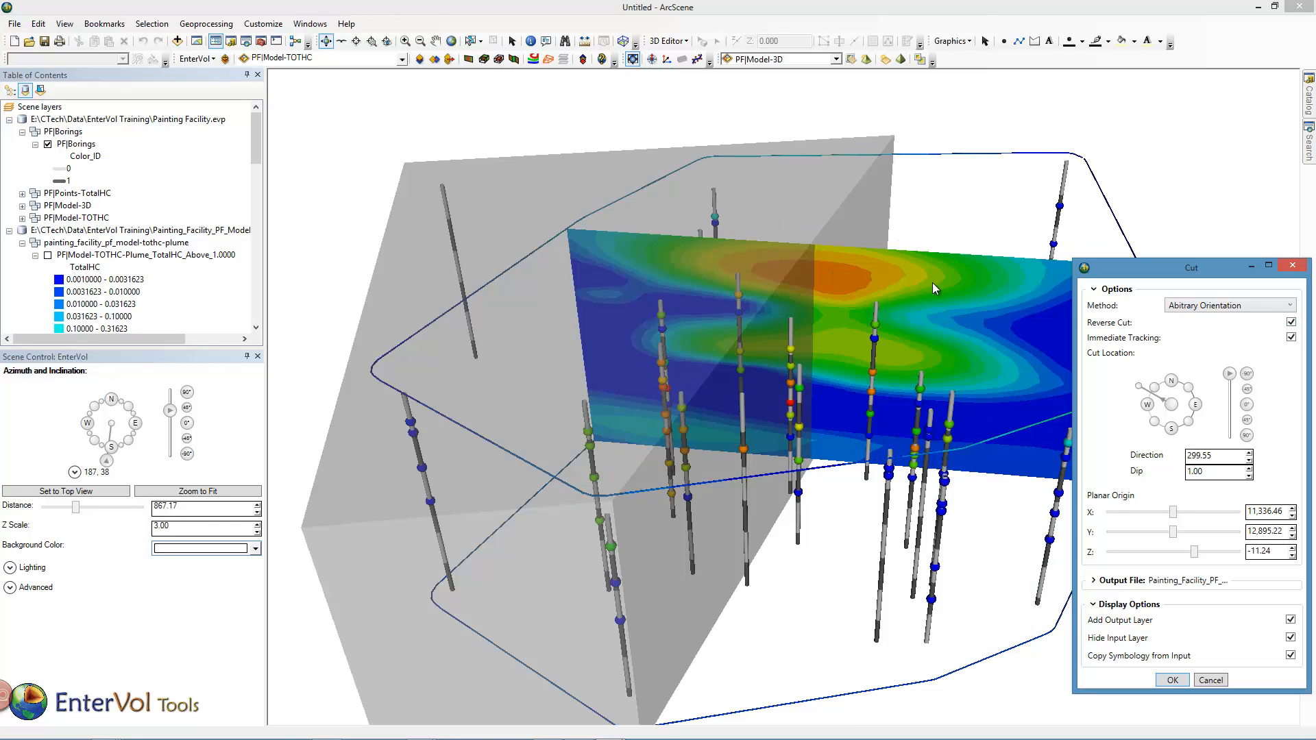
left_click(1179, 682)
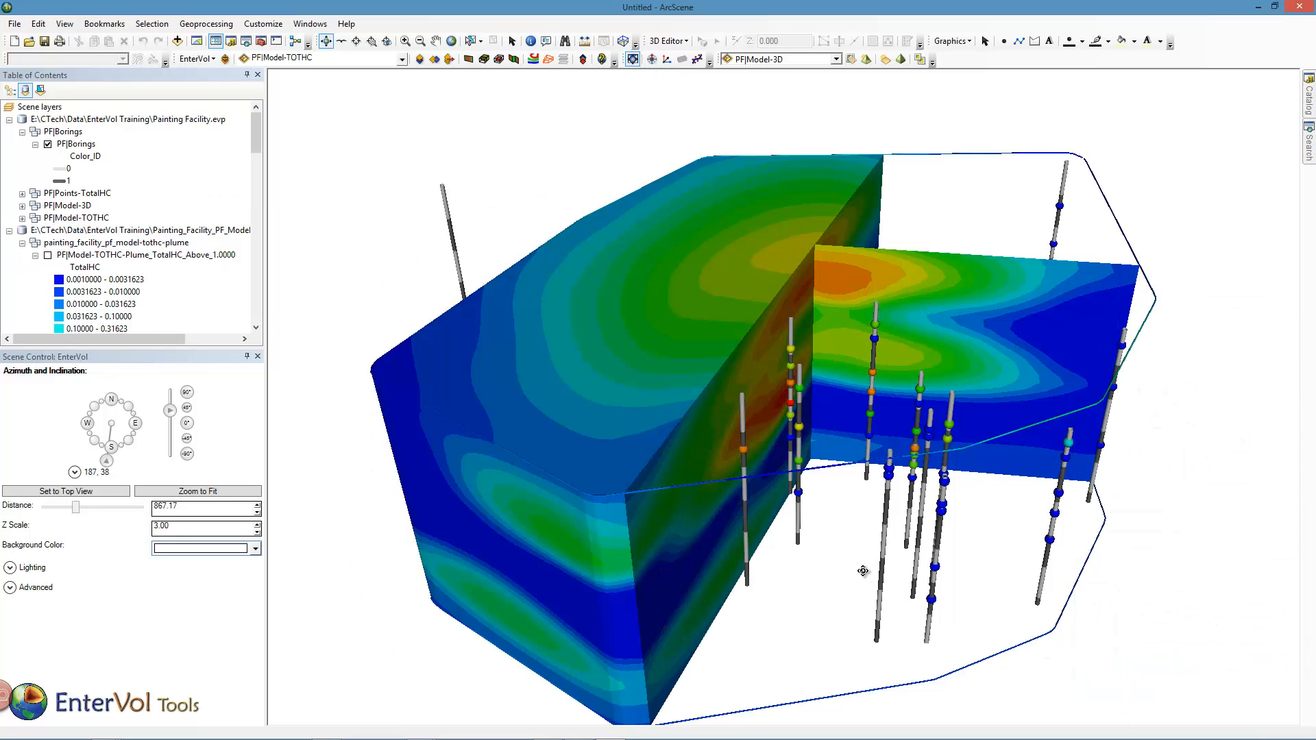
- Show the TotalHC plume above 1 together with the cut and sliced model, and hide that plume layer again
left_click_drag(864, 570, 635, 532)
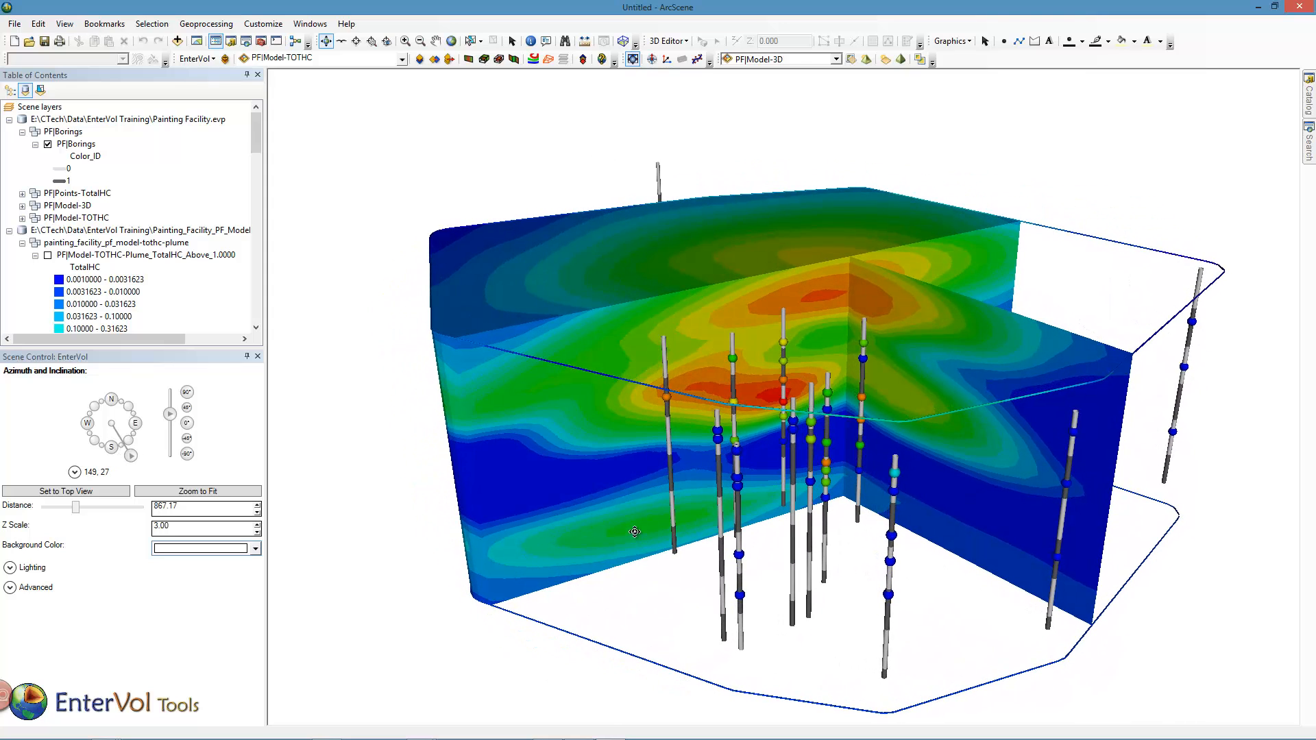
left_click(47, 256)
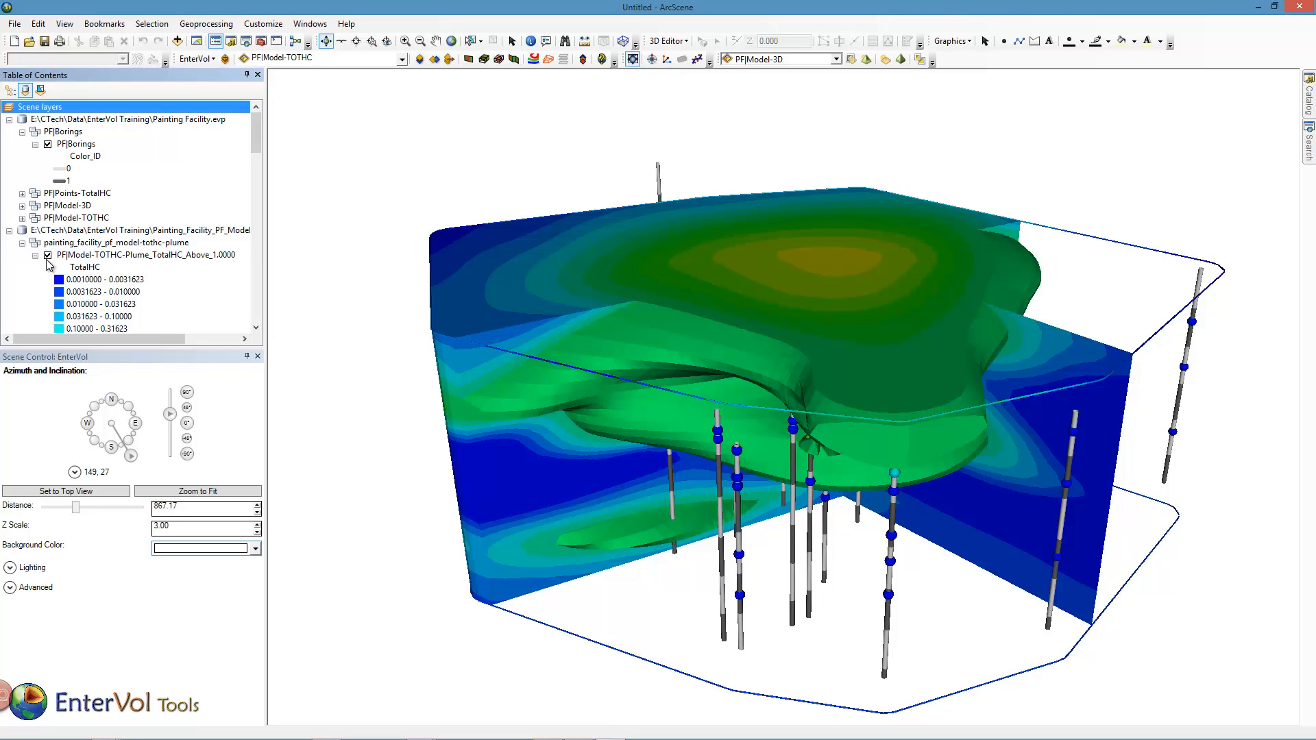
left_click(48, 256)
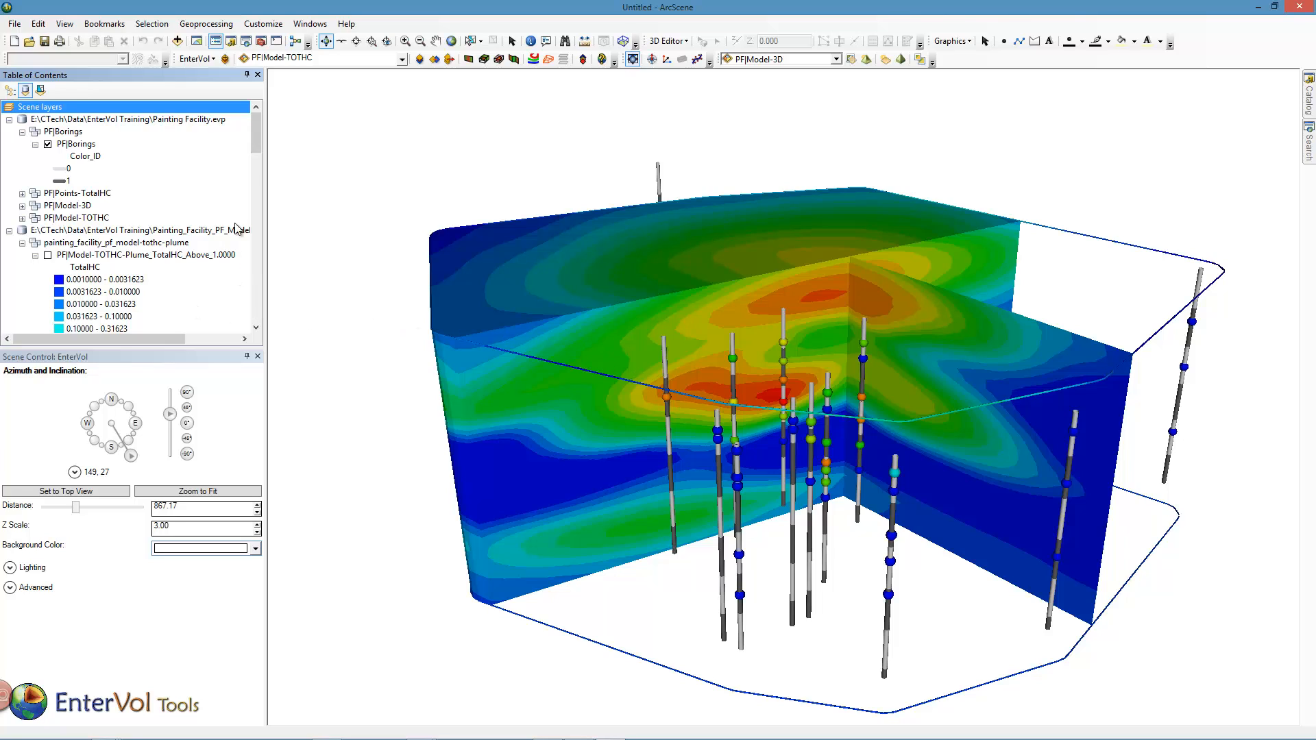
- Create a second plume from PF|Model-TOTHC that includes TotalHC data above a subsetting level of 1000
left_click_drag(253, 134, 251, 174)
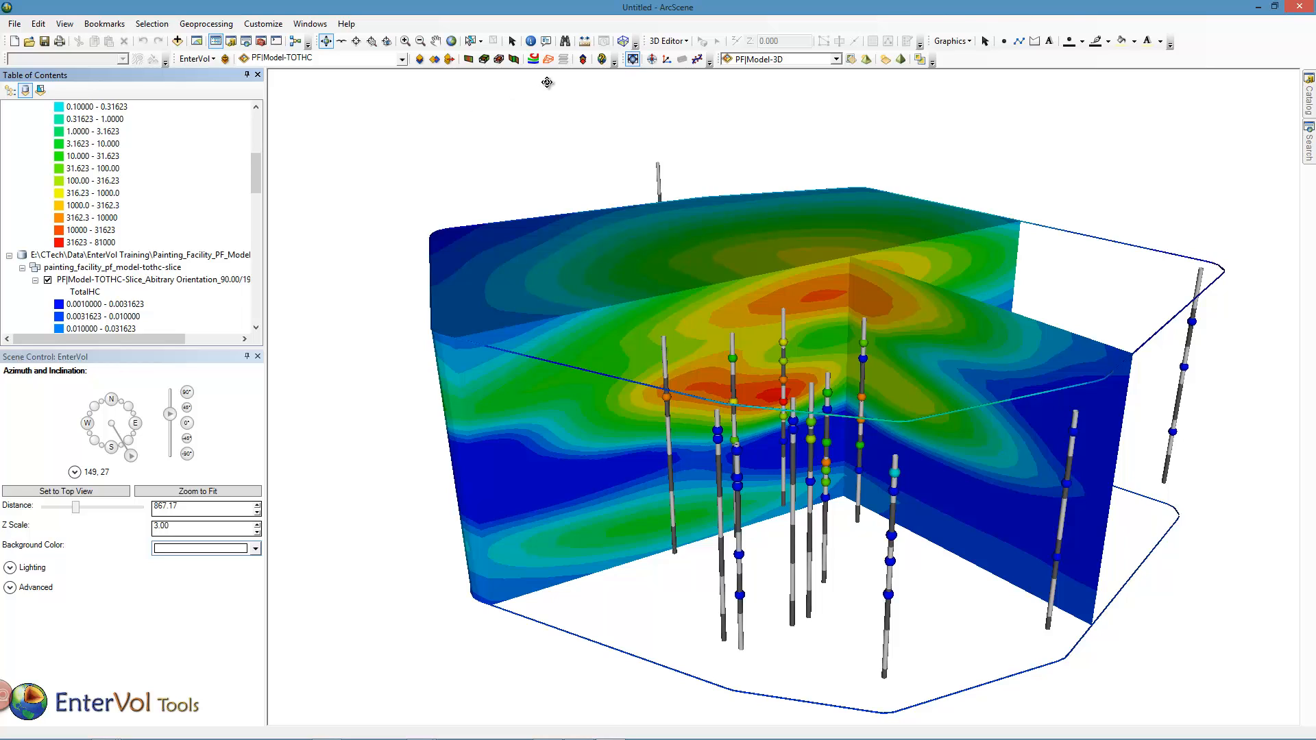
left_click(499, 59)
left_click_drag(695, 323, 638, 316)
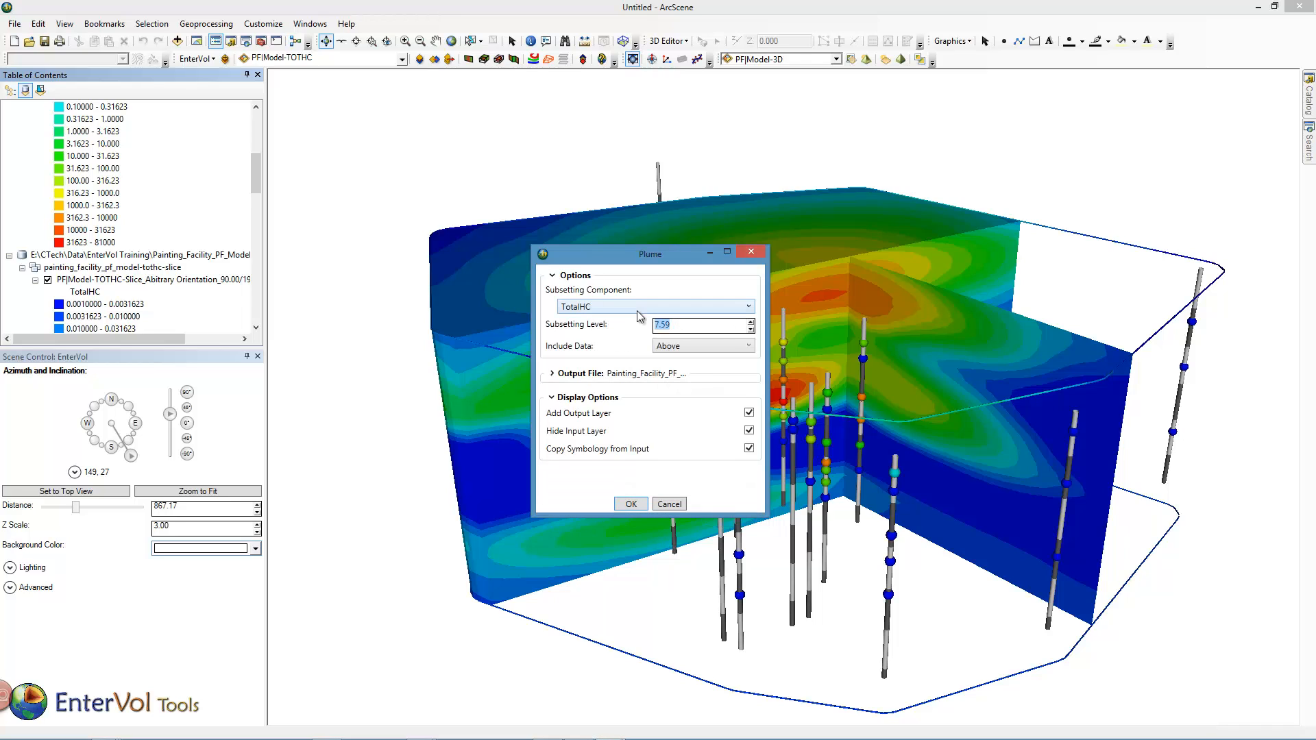
type("1000")
left_click(643, 502)
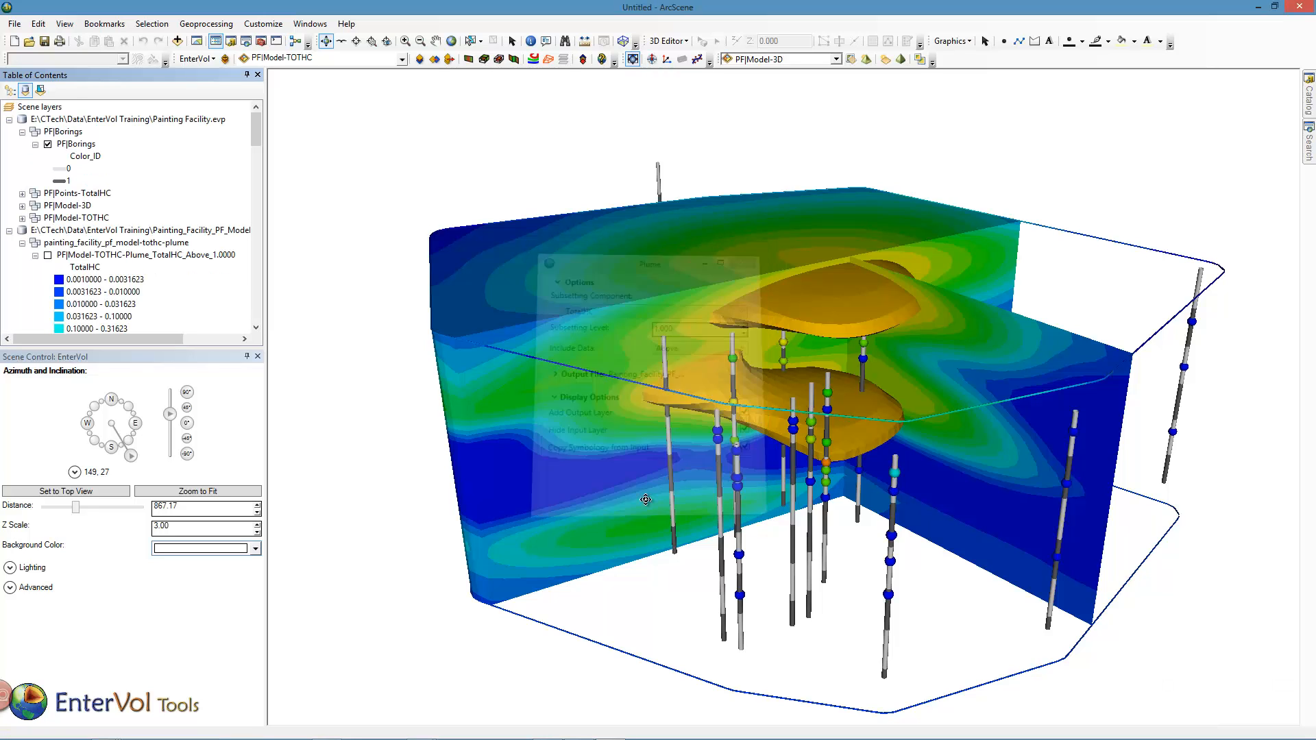
left_click_drag(699, 404, 765, 401)
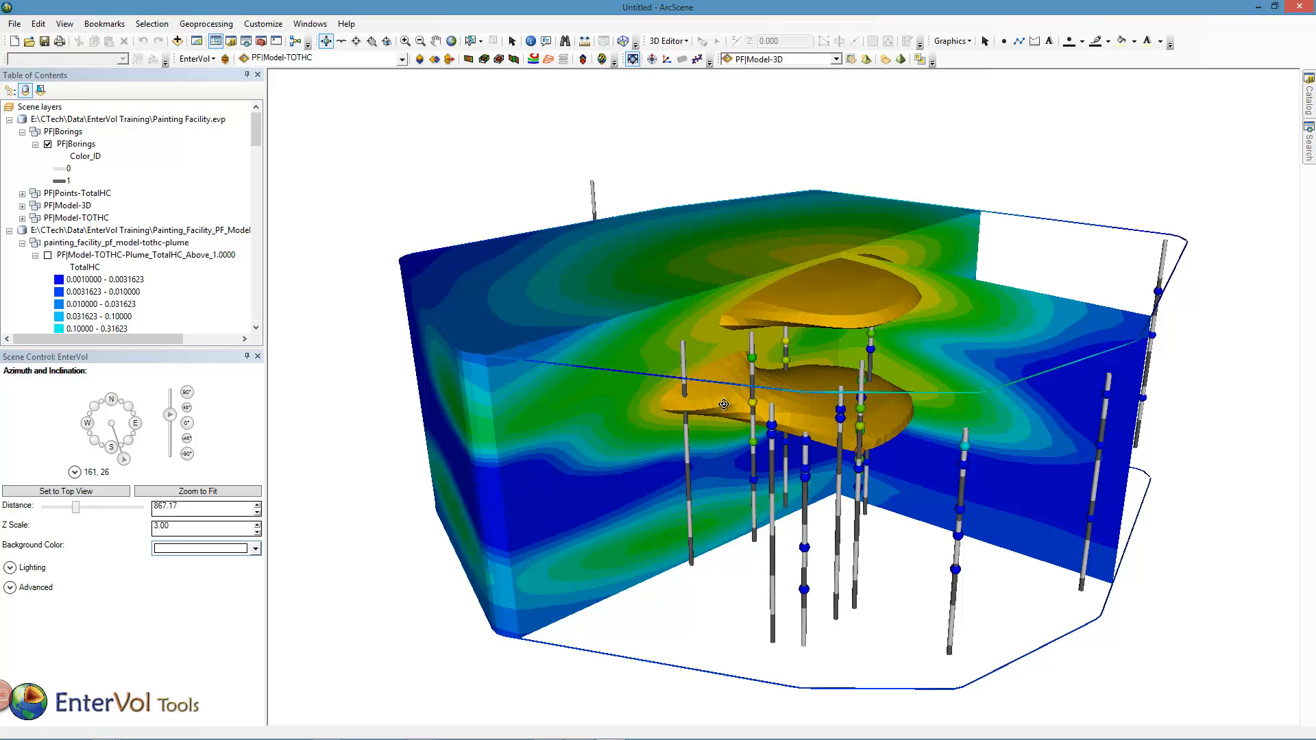
mouse_move(725, 398)
left_mouse_down()
mouse_move(696, 379)
mouse_move(637, 389)
mouse_move(730, 379)
left_mouse_up()
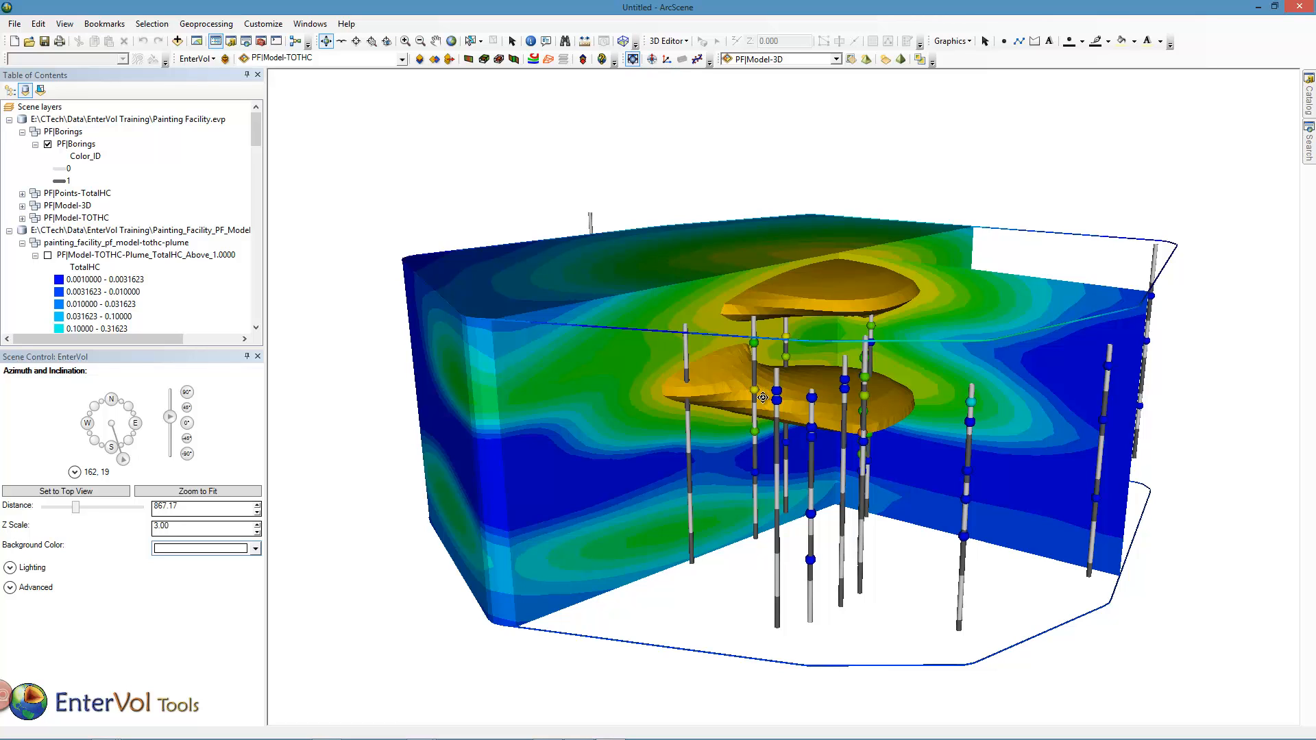
left_click_drag(893, 459, 839, 466)
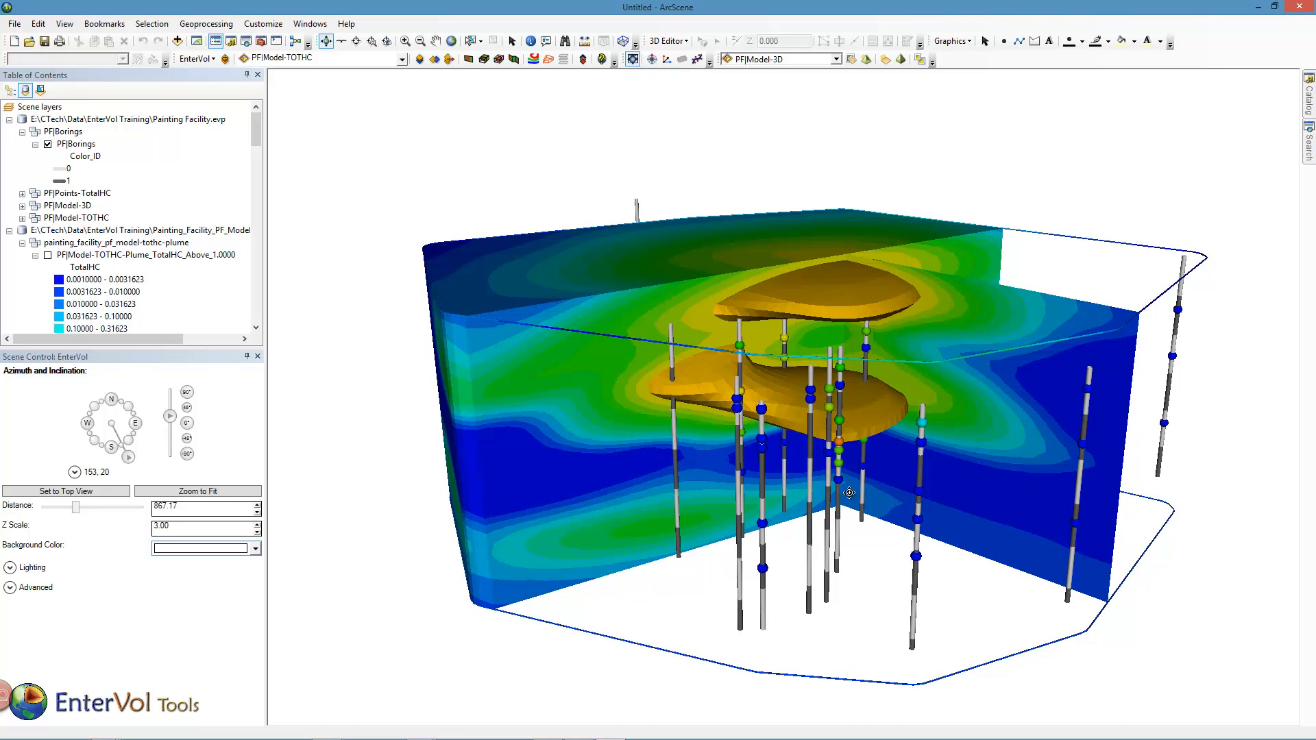